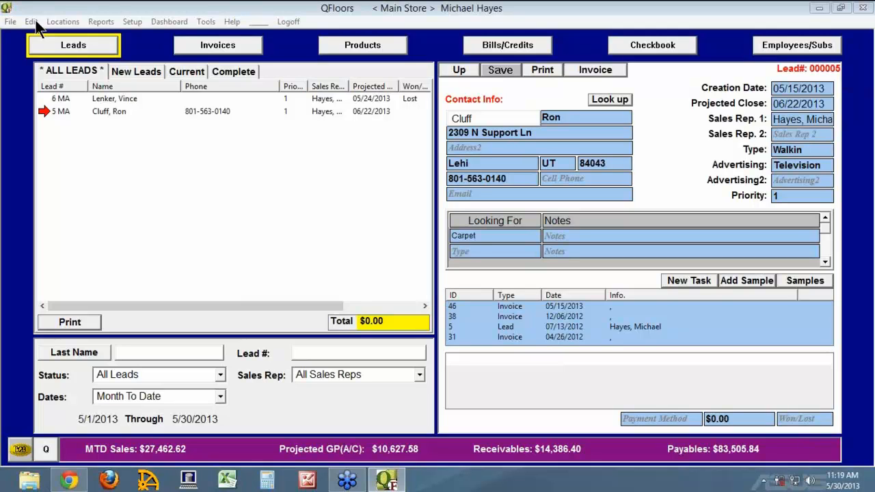
Open Setup > Leads Management, agreeing to log everybody off the up list.
click(133, 23)
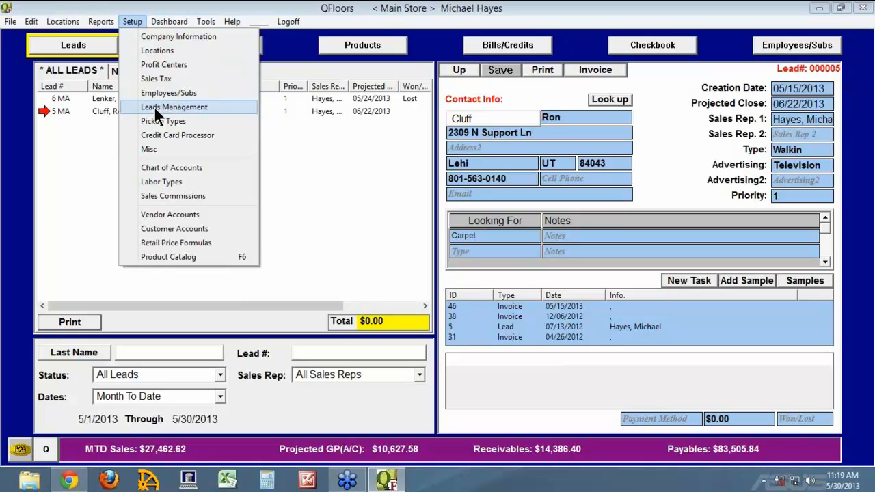
click(155, 108)
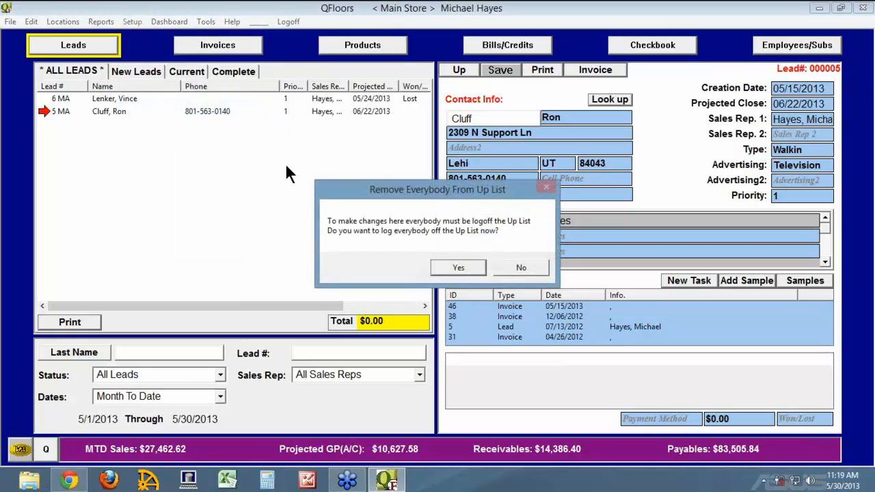
click(468, 265)
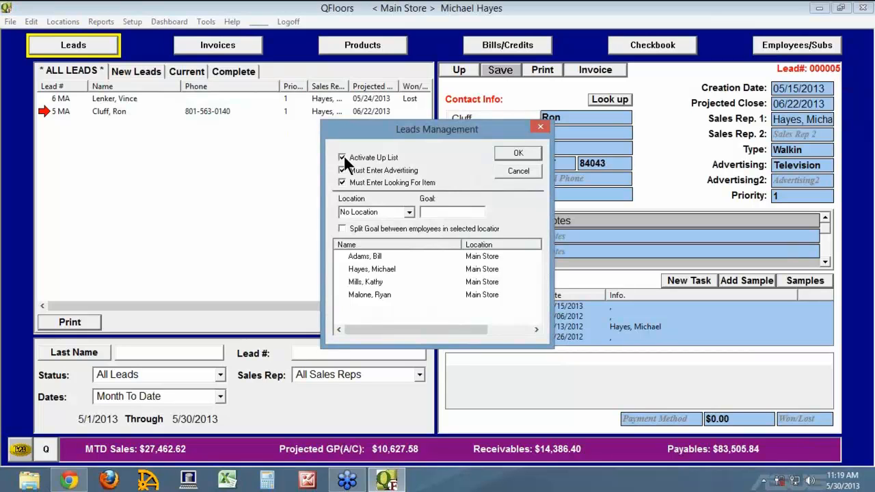
click(863, 28)
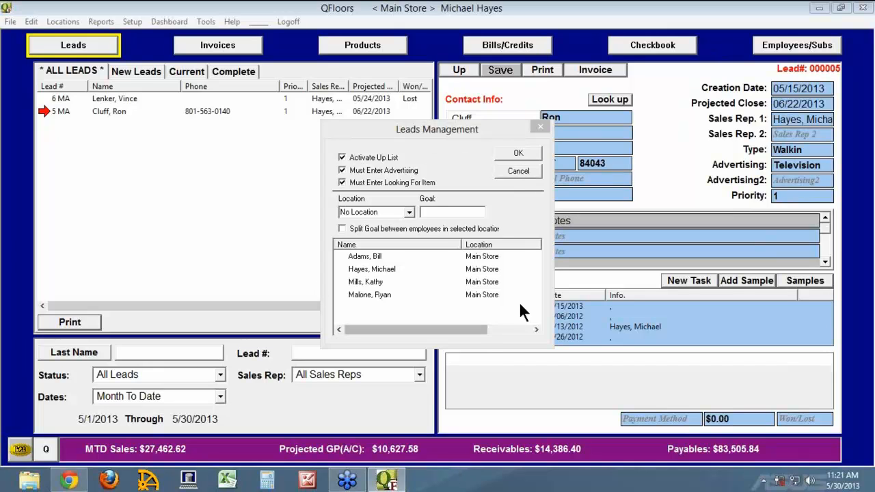
Cancel the Leads Management settings, keeping all three options enabled.
click(513, 173)
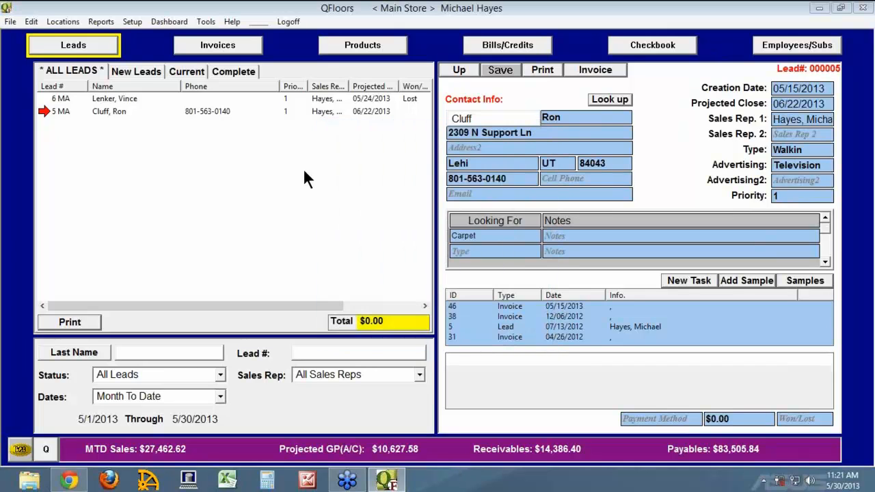
Log one sales rep onto the up list at rank 1 in the Up Manager.
click(28, 22)
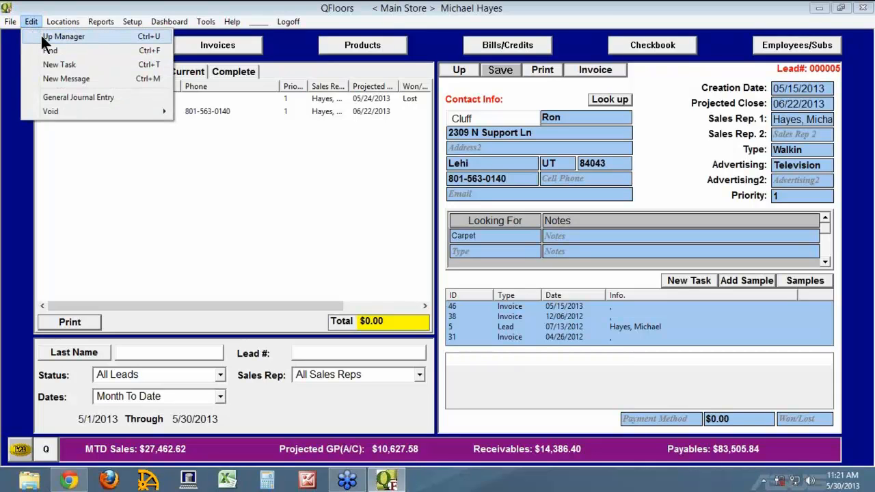
click(42, 38)
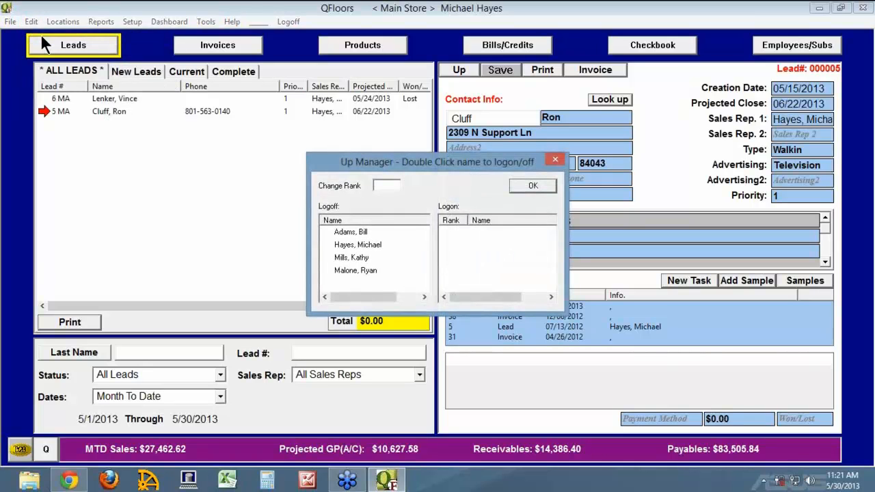
double_click(329, 245)
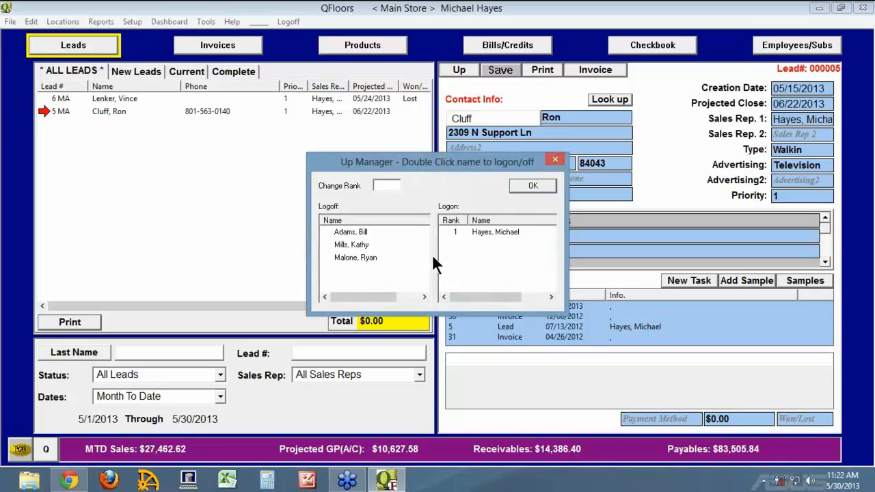
click(531, 186)
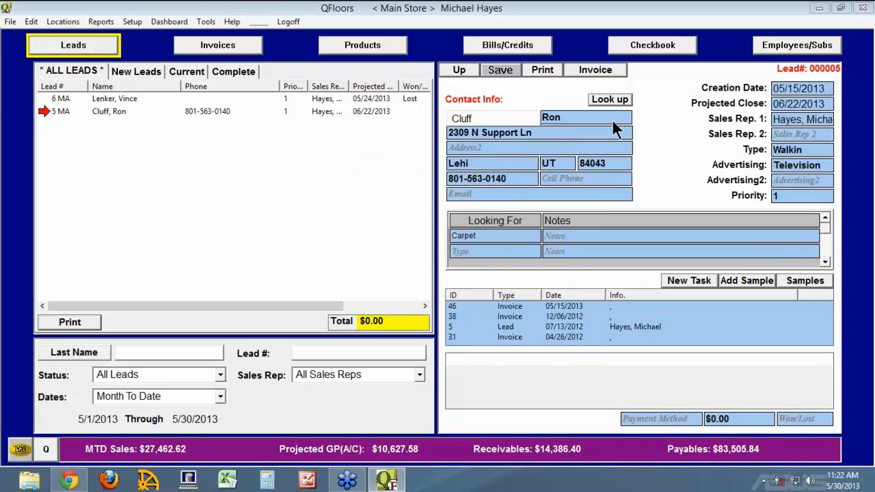
Review the employee's User Access permissions without changes, then return to Leads.
click(771, 53)
click(661, 71)
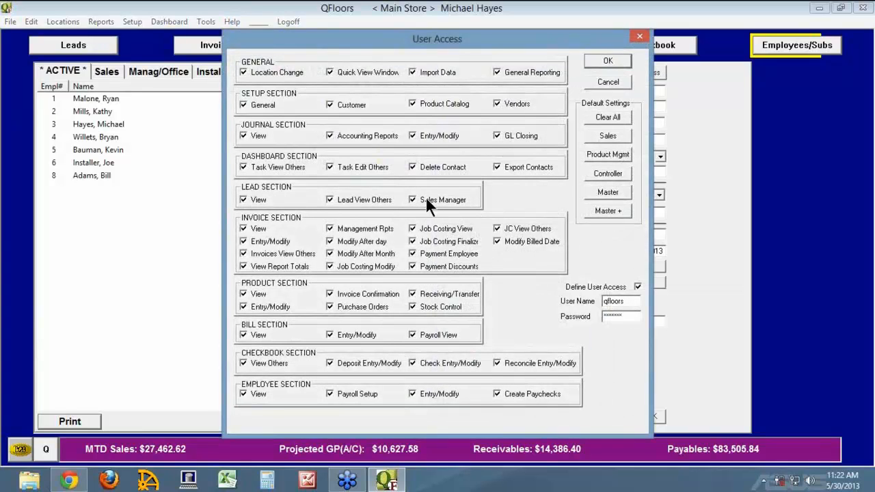
click(608, 81)
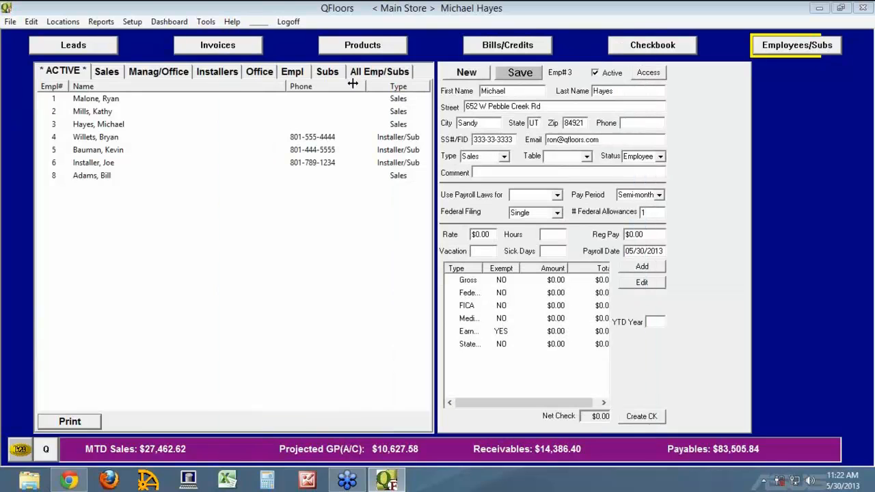
click(64, 45)
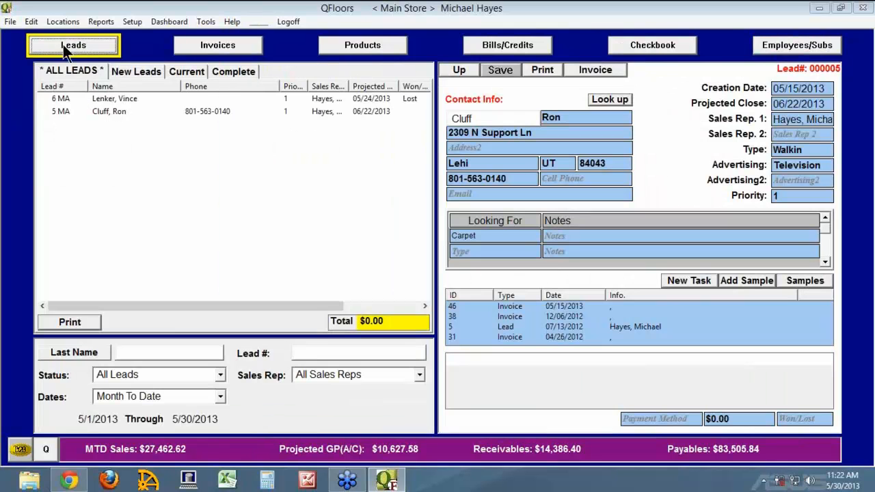
click(32, 22)
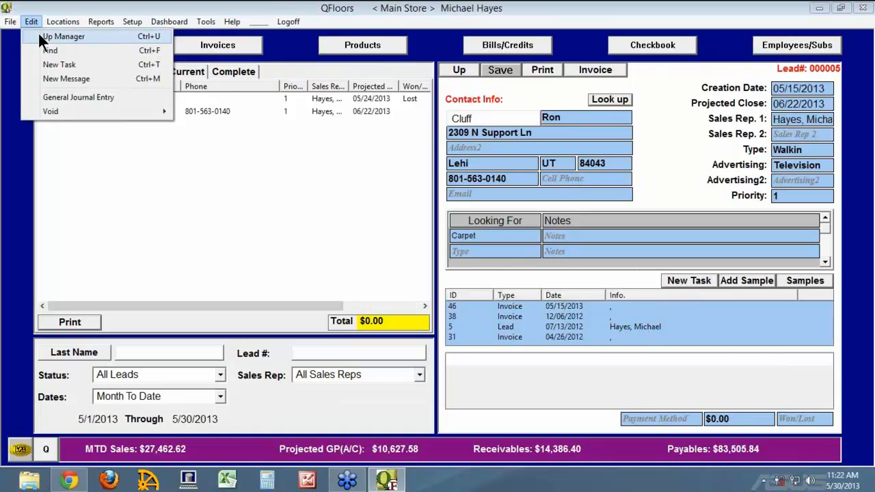
Log two more sales reps onto the up list at ranks 2 and 3.
click(40, 35)
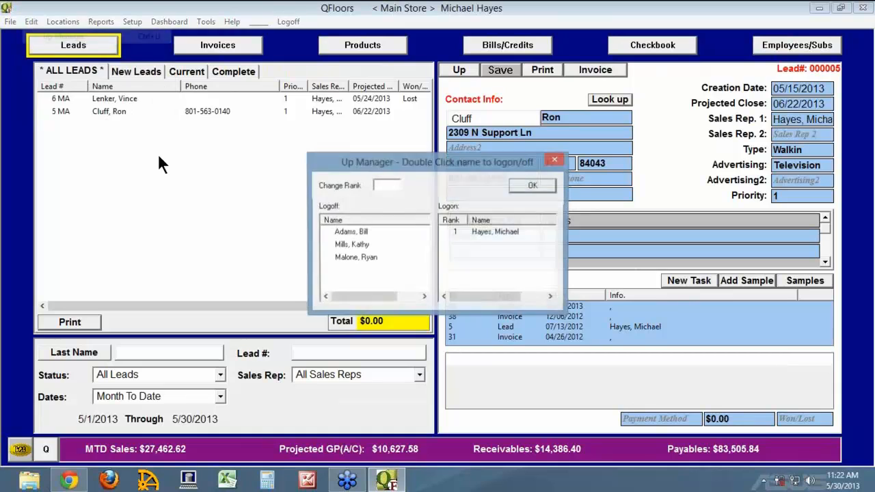
double_click(347, 245)
double_click(339, 244)
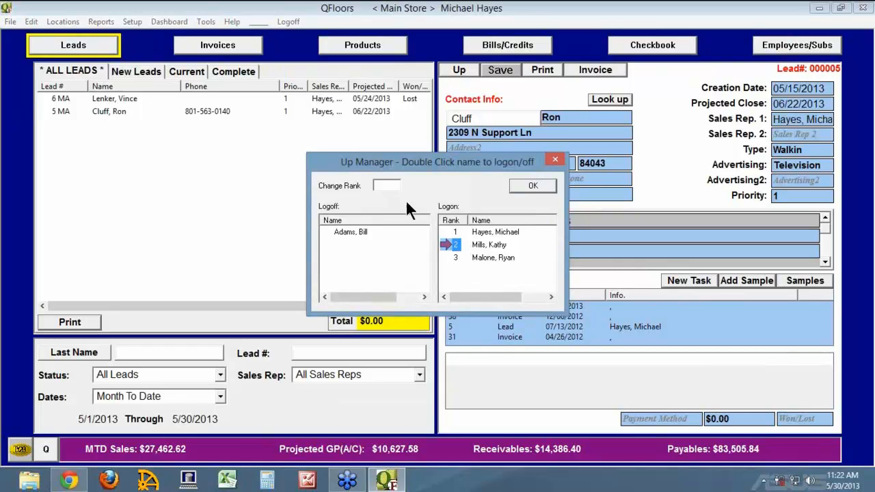
Change the rank-2 rep's rank to 3 and close the Up Manager.
click(378, 187)
text(3)
click(514, 182)
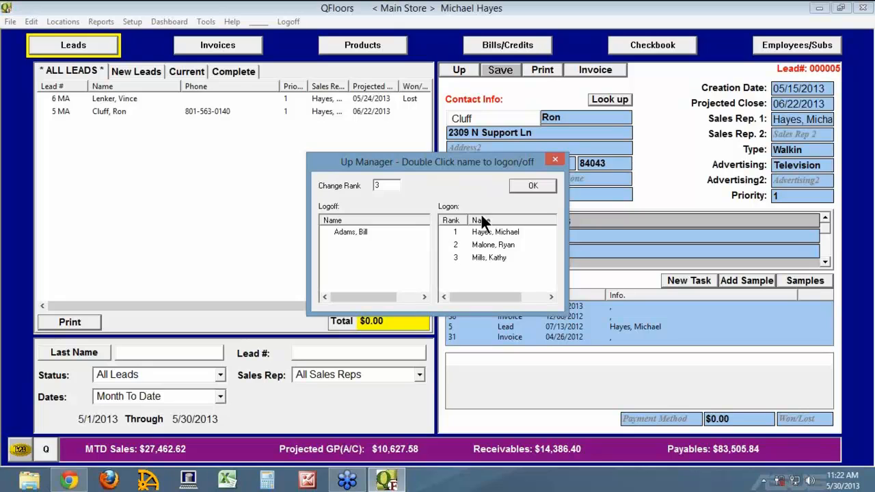
click(534, 186)
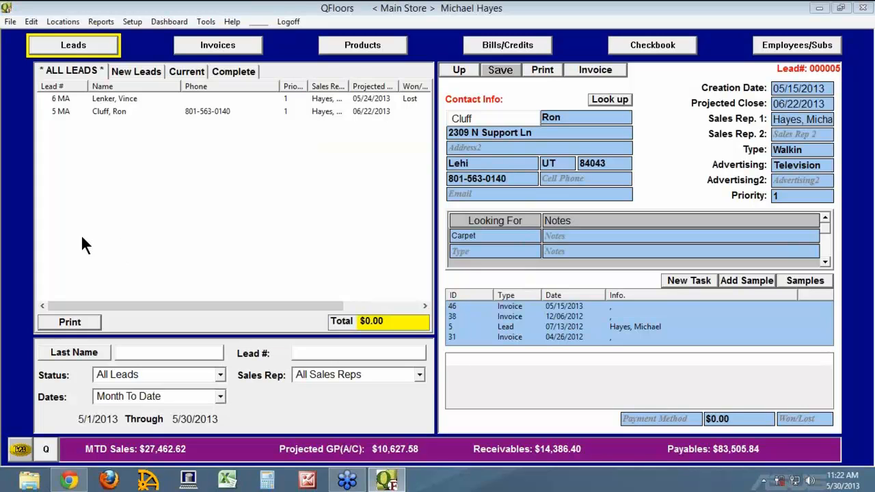
click(46, 449)
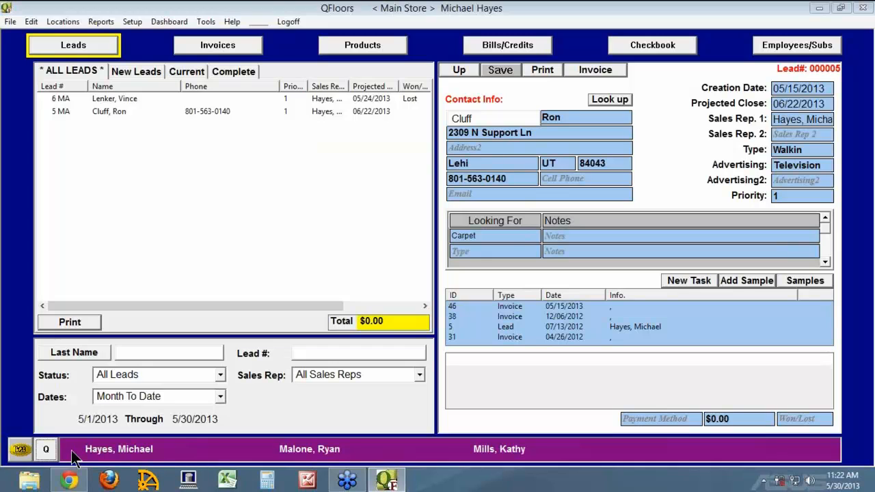
Toggle the bottom bar between sales totals and up list, ending on the up list order.
click(45, 452)
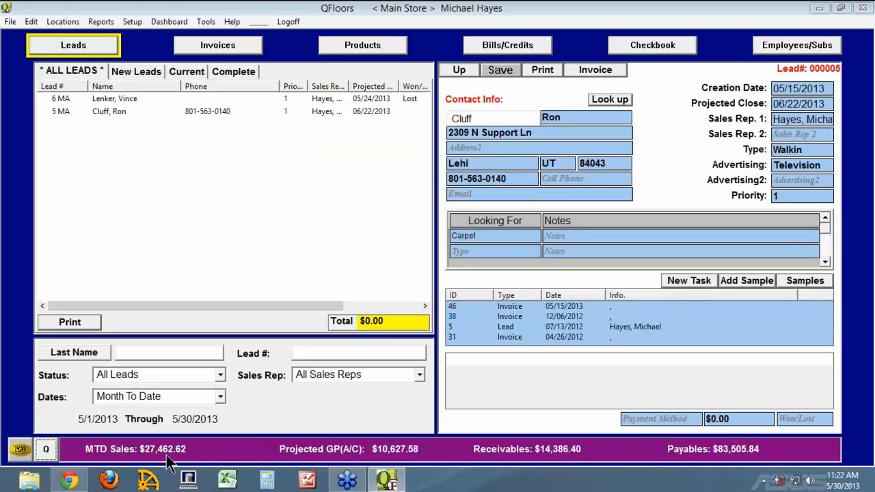
click(46, 451)
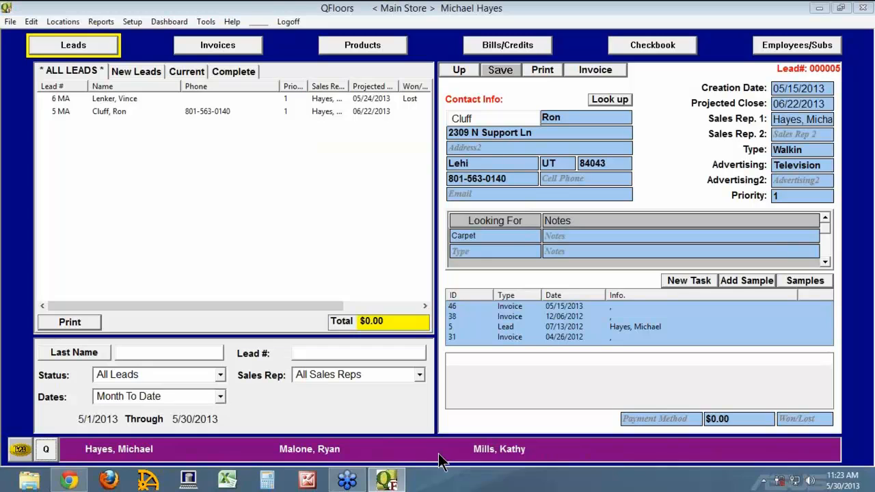
click(46, 451)
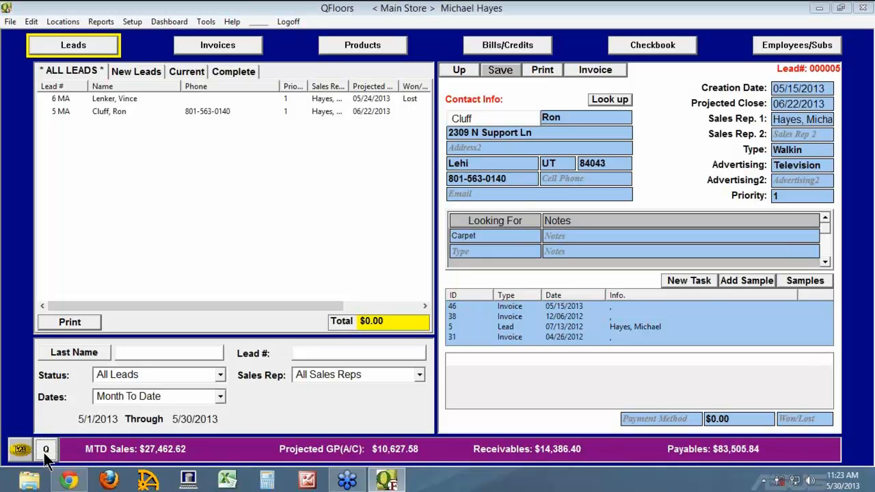
click(46, 453)
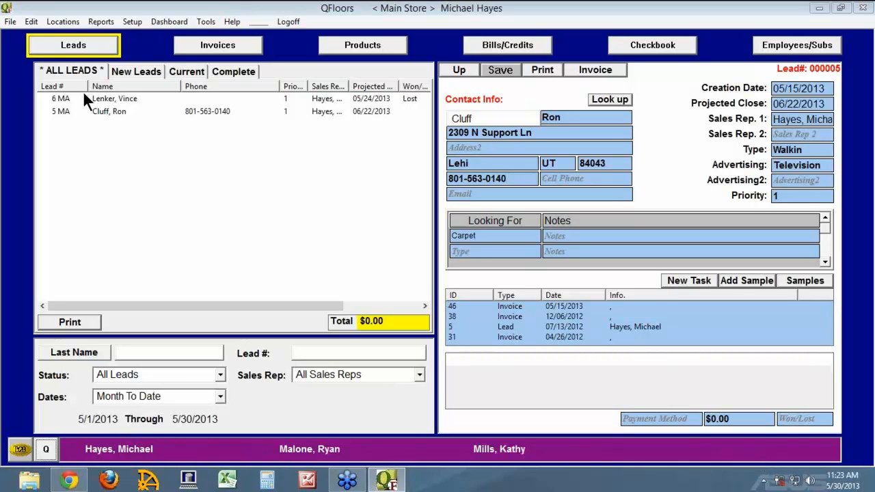
Check the Up Manager's logged-on reps, then close it without changes.
click(31, 22)
click(34, 32)
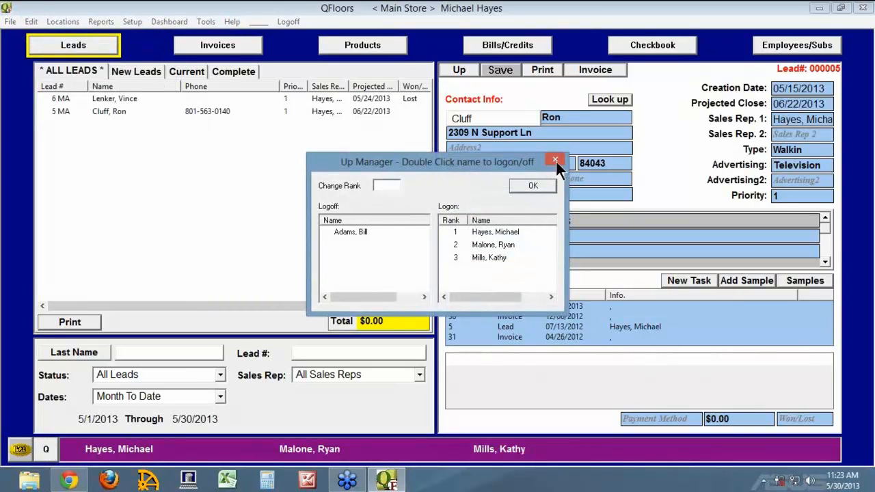
click(556, 160)
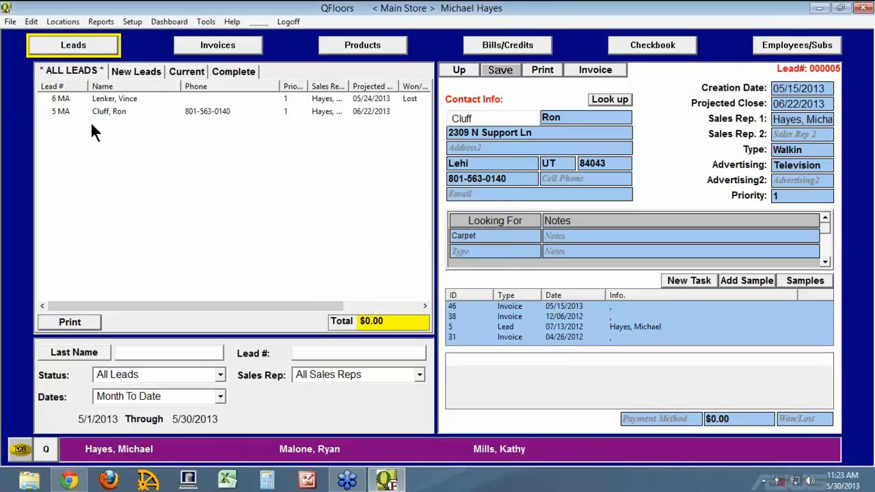
Add 'Radio May 2013' as a new advertising source.
click(9, 22)
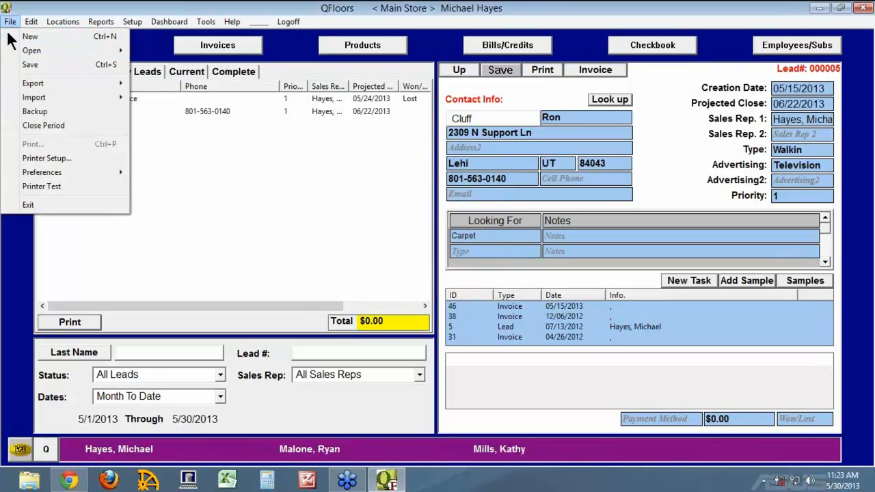
mouse_move(29, 171)
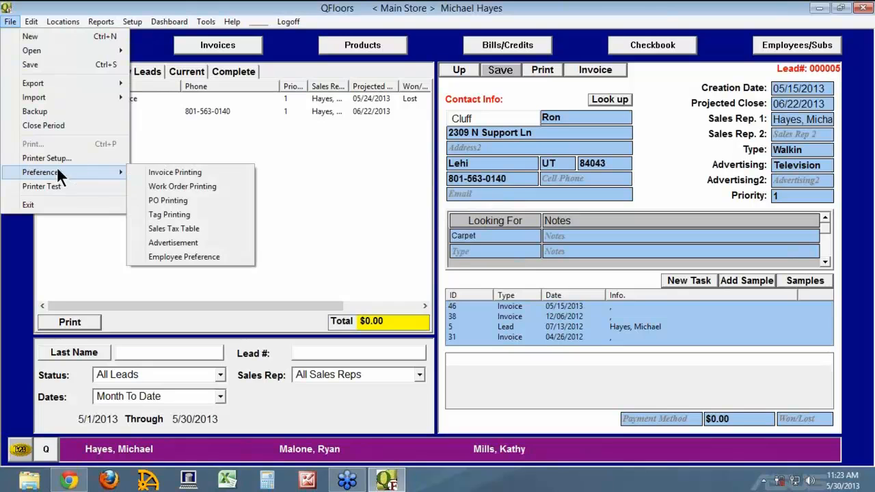
click(182, 243)
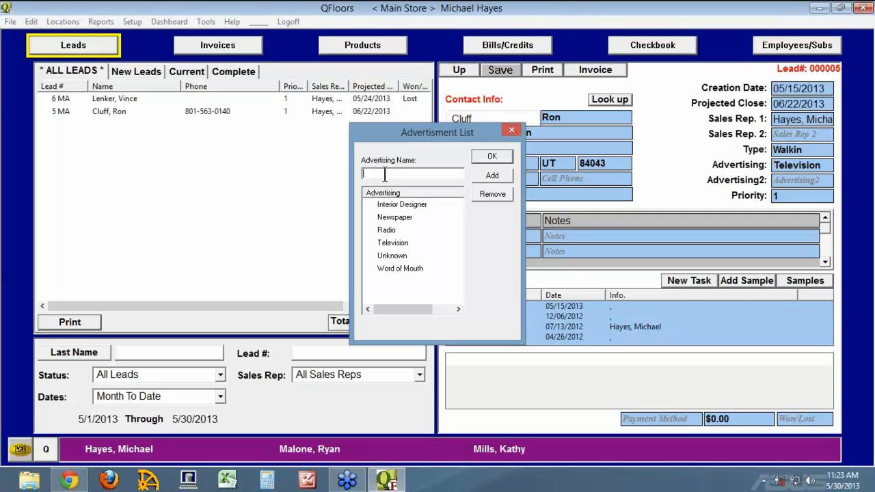
text(Radio May 2013)
key(Return)
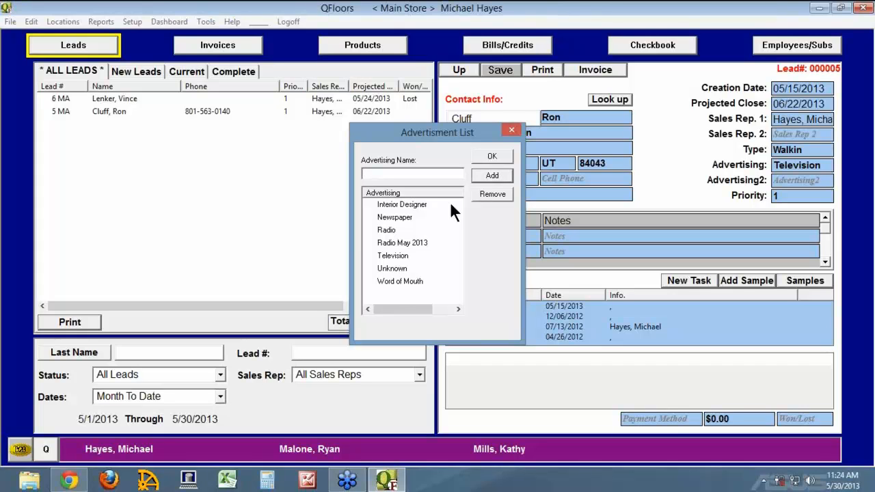
Remove the old Radio source, save the list, dismiss the restart notice, and quit QFloors.
click(379, 229)
click(497, 194)
click(499, 157)
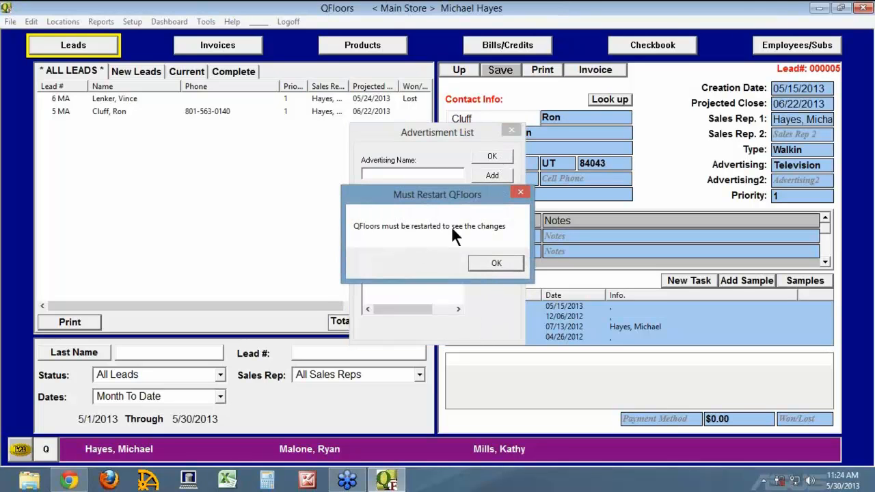
click(502, 265)
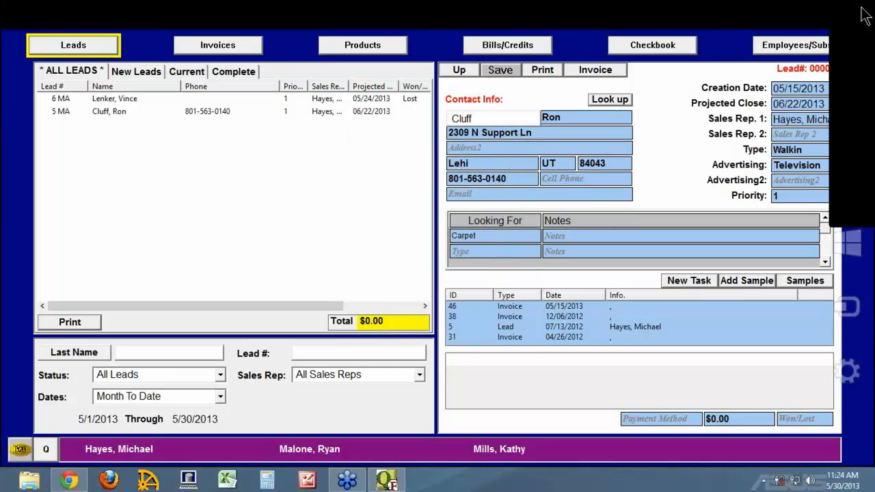
click(865, 8)
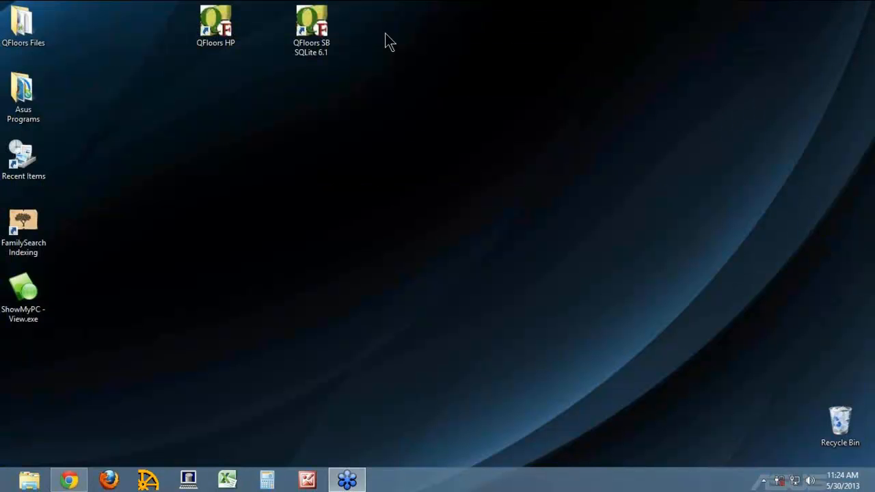
Relaunch QFloors SB SQLite 6.1 and log on with the user name and password.
double_click(318, 32)
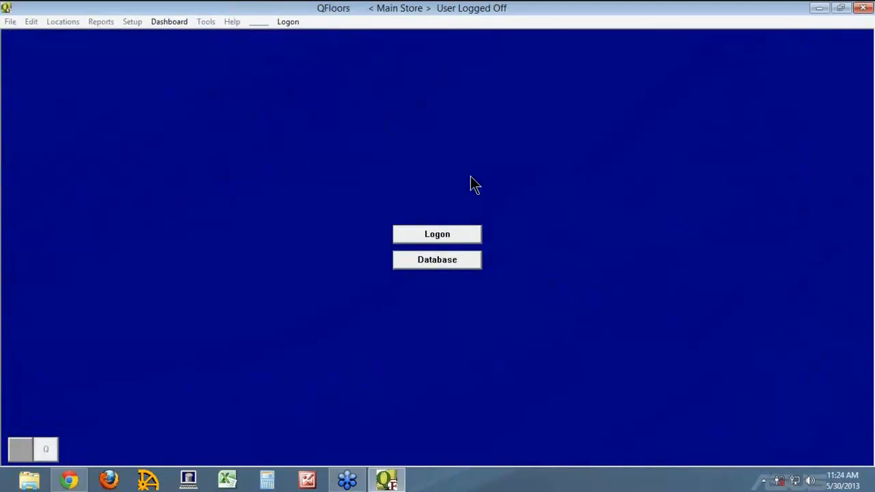
click(448, 233)
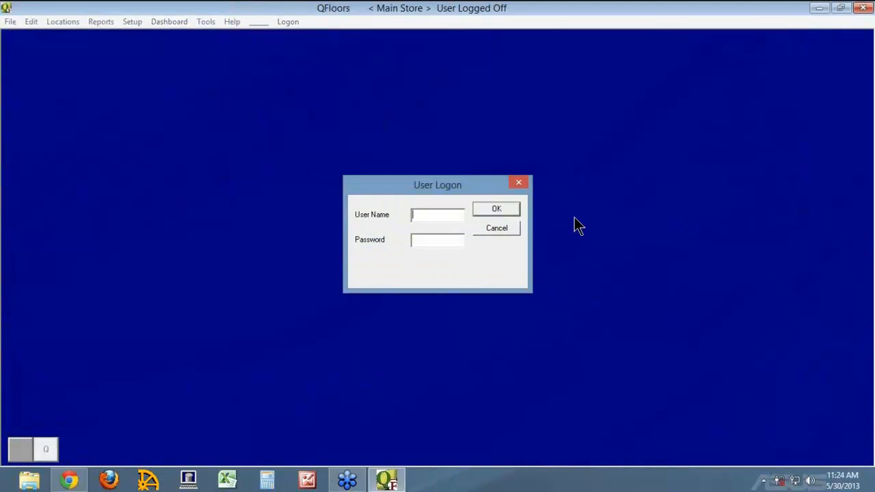
text(qfloors)
key(Tab)
text(******)
key(Return)
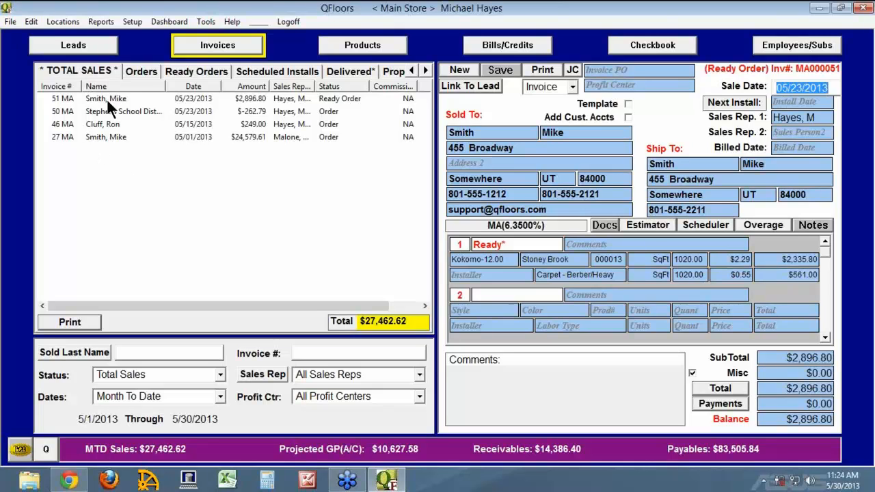
click(102, 48)
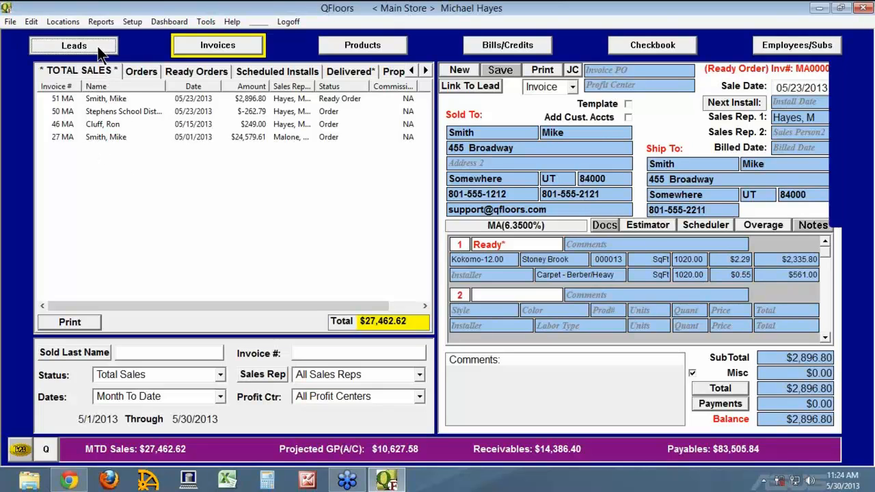
Open Setup > Leads Management, logging everyone off the up list, and move the window aside.
click(125, 23)
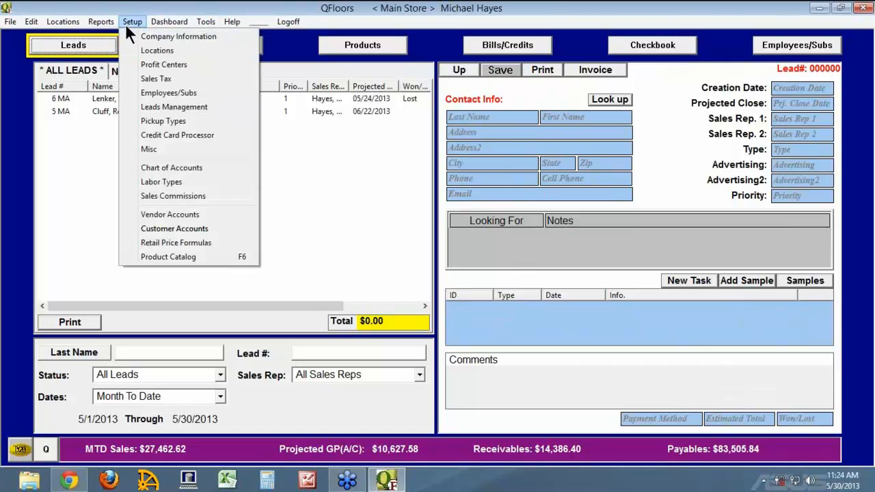
click(142, 110)
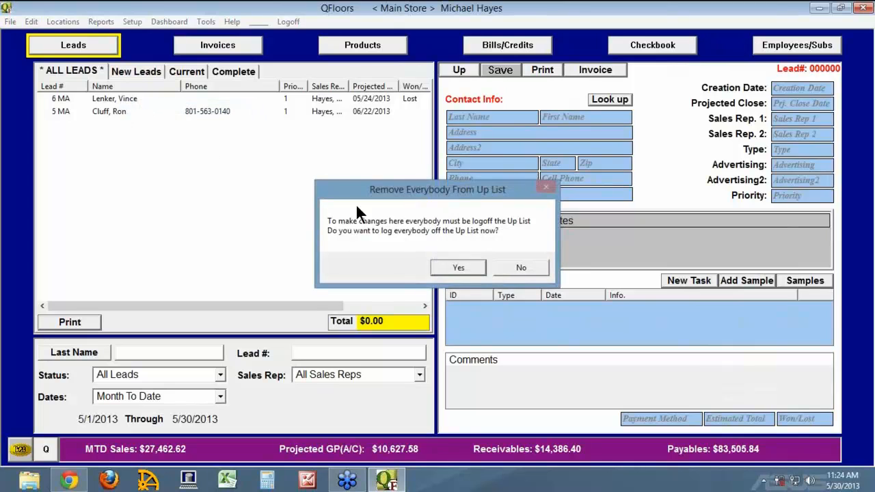
click(458, 269)
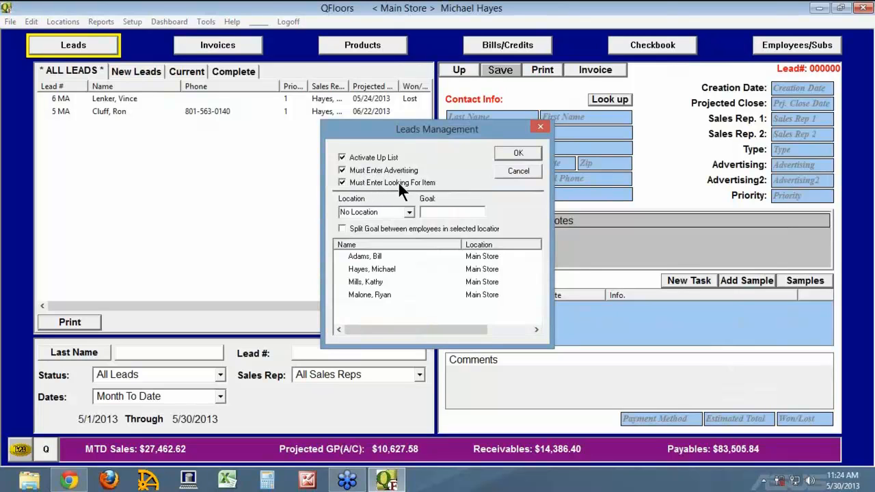
drag(441, 130, 218, 128)
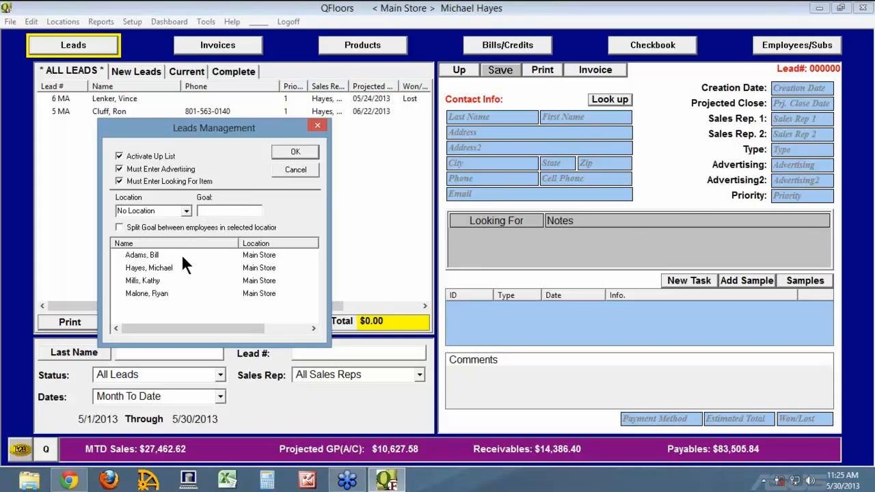
Widen the Goal column to show goals $12,000, $25,000, $15,000, $15,000, and select the first employee.
drag(236, 243, 180, 243)
drag(259, 243, 237, 244)
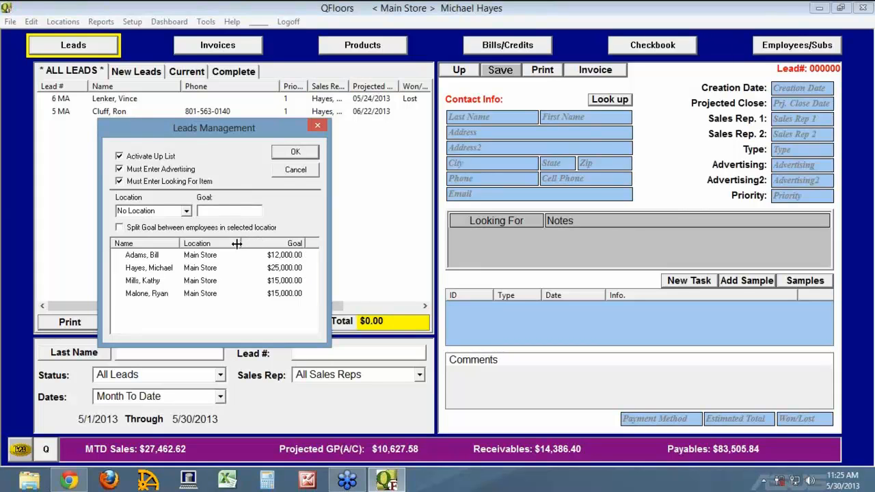
click(122, 255)
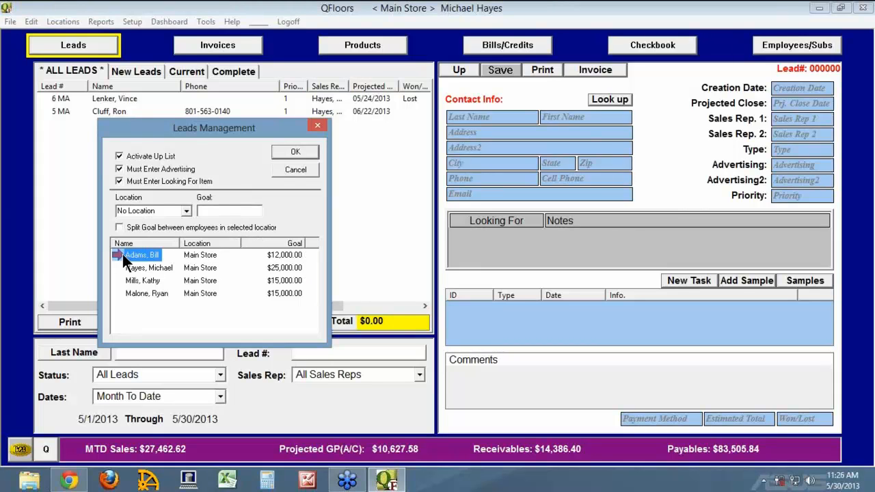
click(185, 212)
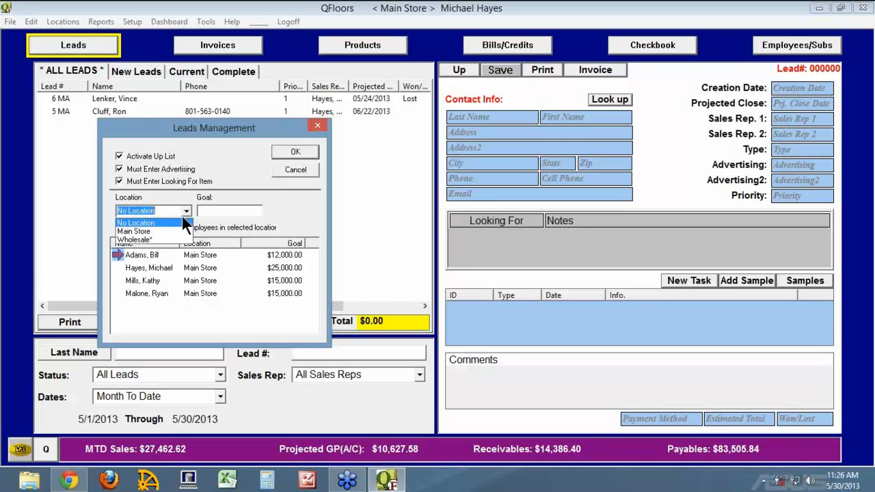
Enter a 10000 sales goal for the first employee.
click(150, 238)
click(238, 213)
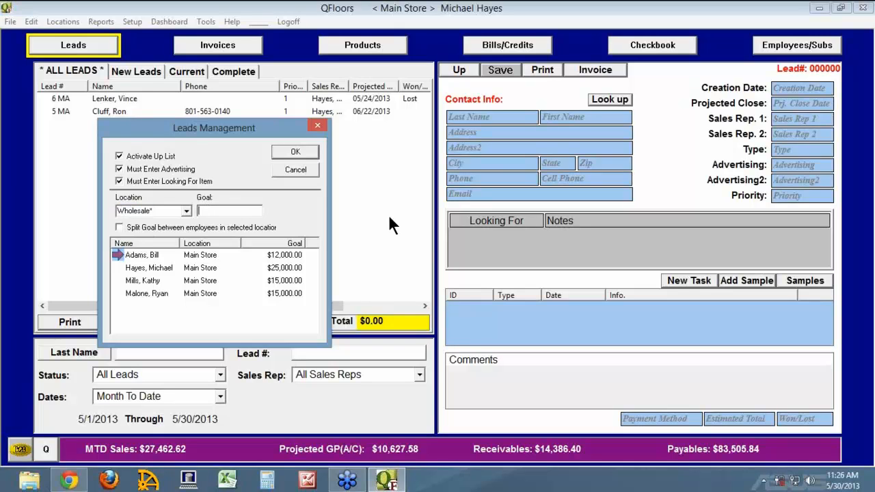
text(10000)
key(Return)
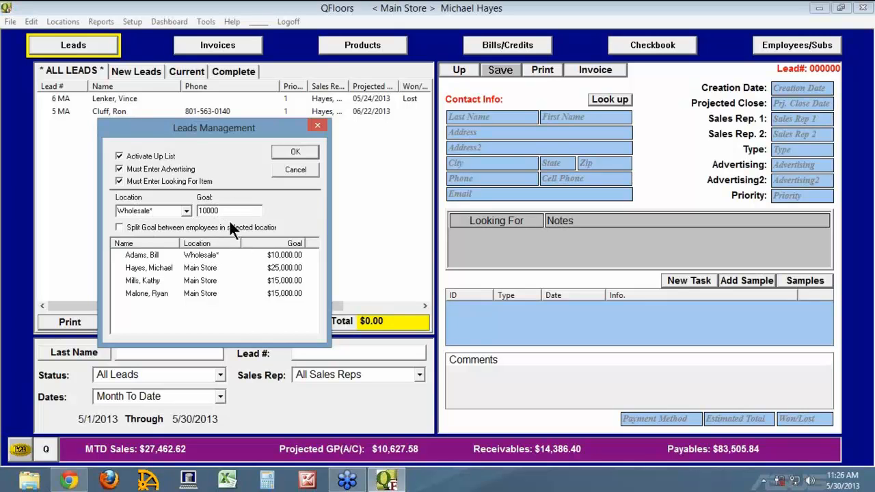
Set that employee's location back to Main Store and save the Leads Management settings.
click(140, 255)
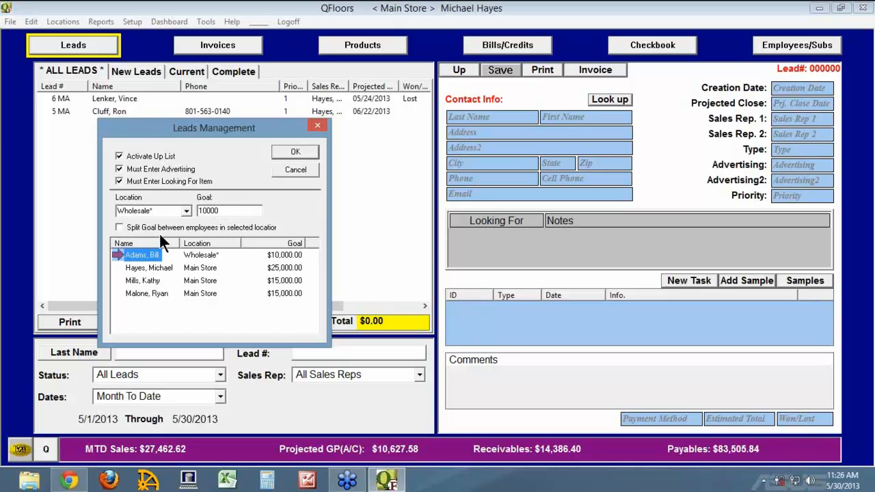
click(184, 211)
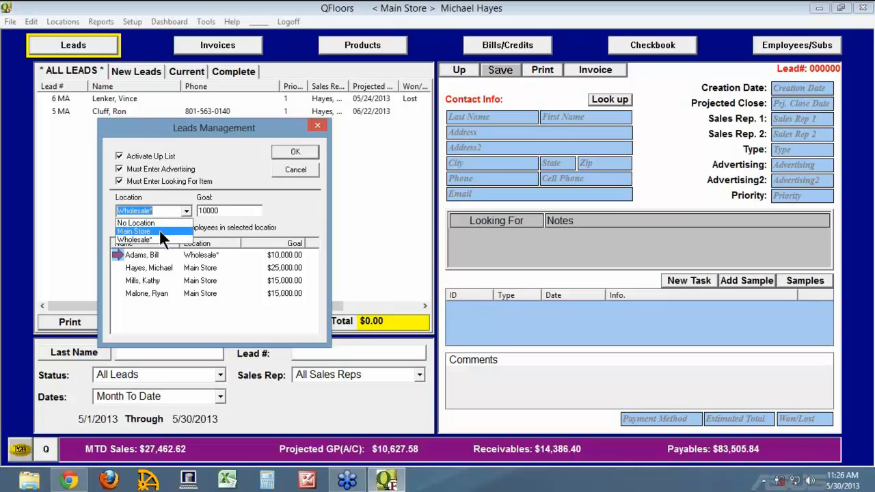
click(159, 232)
click(226, 212)
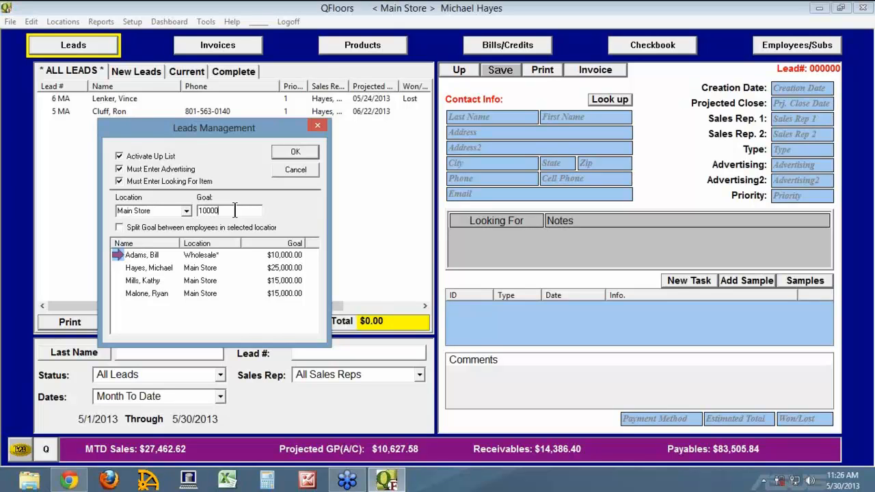
key(Return)
click(298, 151)
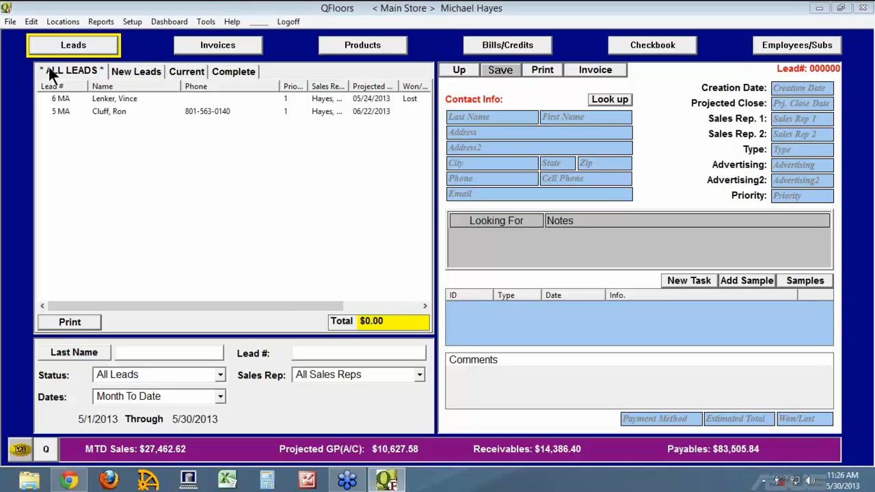
Log all four salespeople onto the up list at ranks 1–4 and show the order in the bottom bar.
click(31, 22)
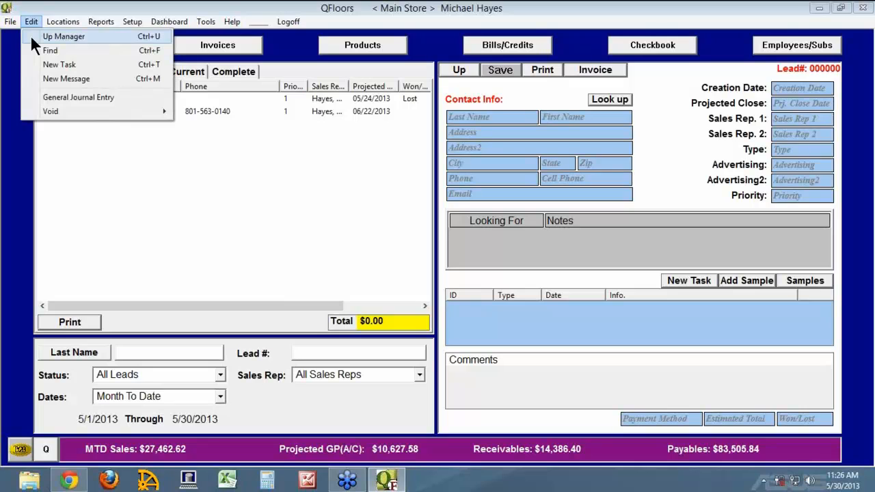
click(32, 36)
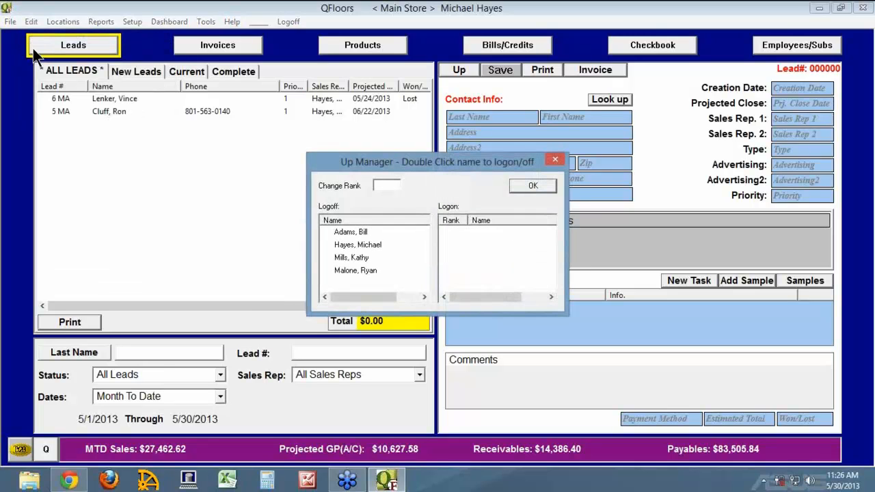
double_click(327, 243)
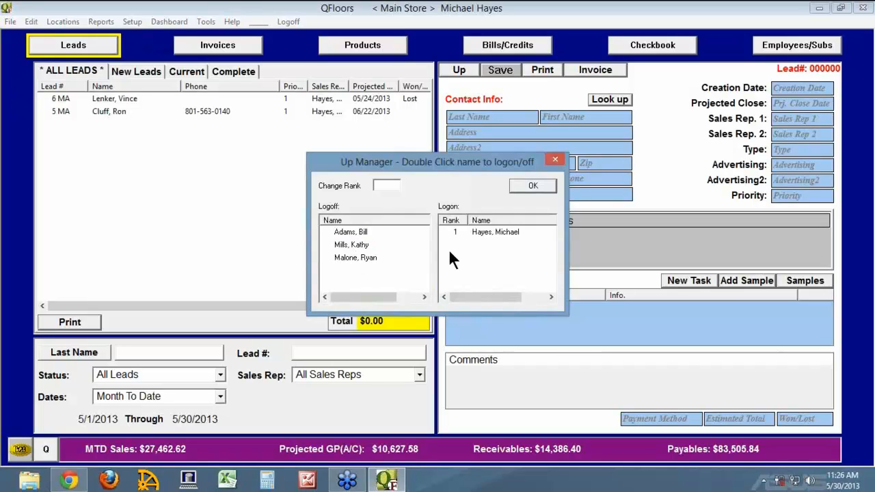
double_click(327, 245)
click(326, 234)
double_click(327, 236)
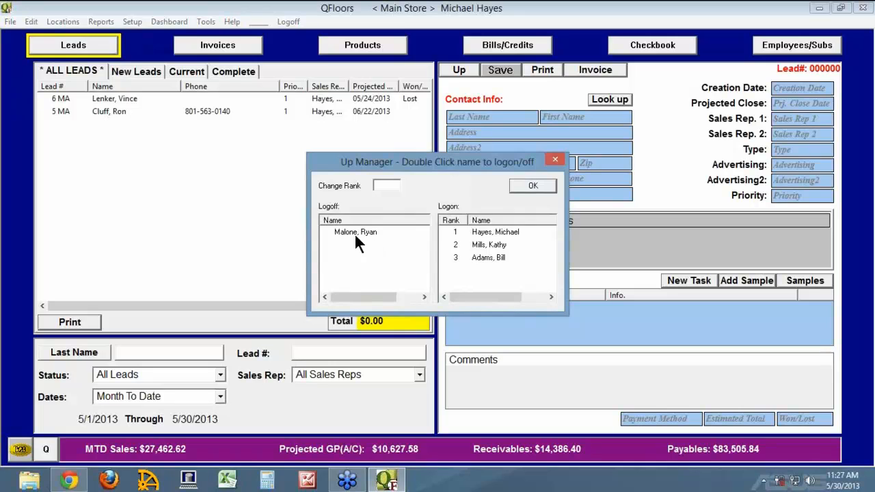
click(331, 232)
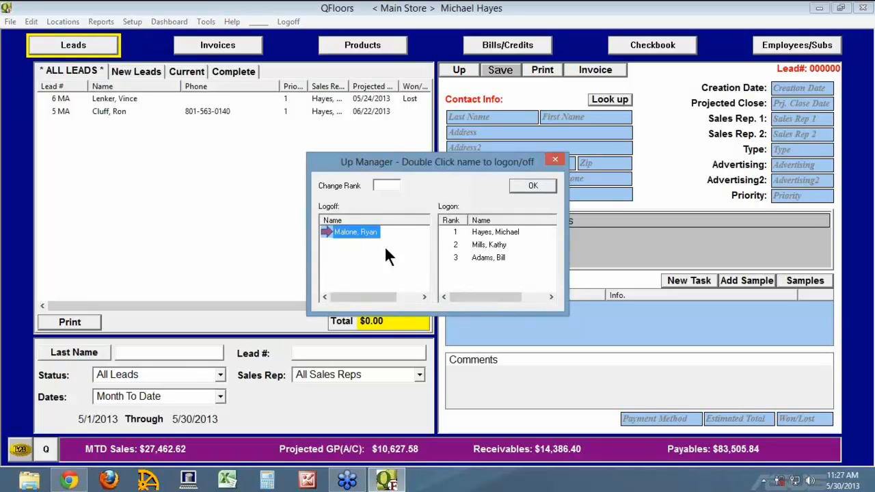
click(528, 183)
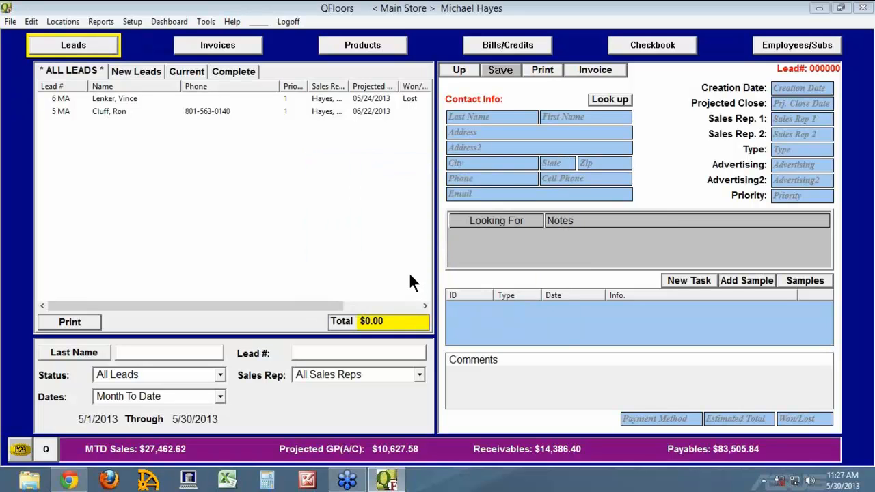
click(47, 454)
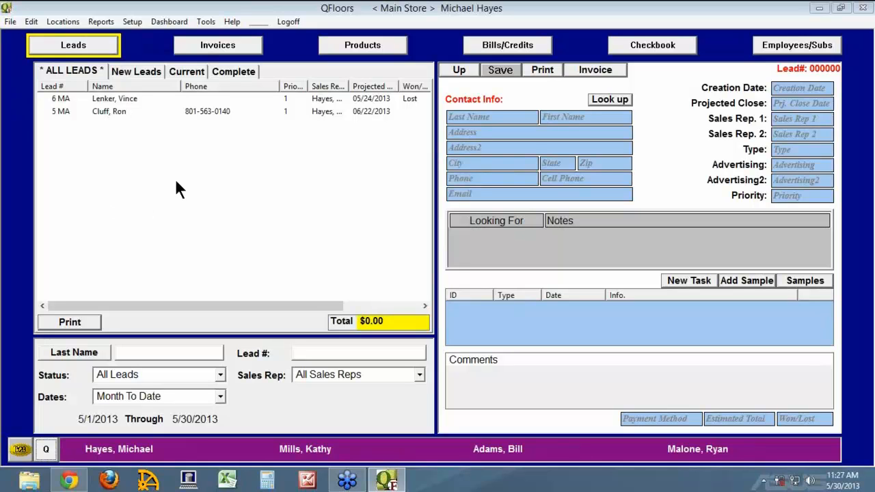
Add a Walkin lead described as 'The Man with the Yellow Hat' for the next salesperson up.
click(461, 69)
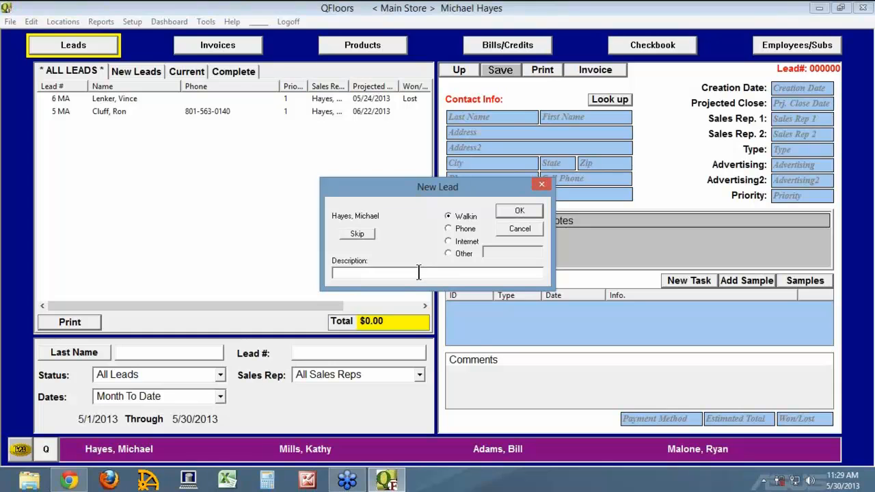
text(The Man with the Yellow Hat)
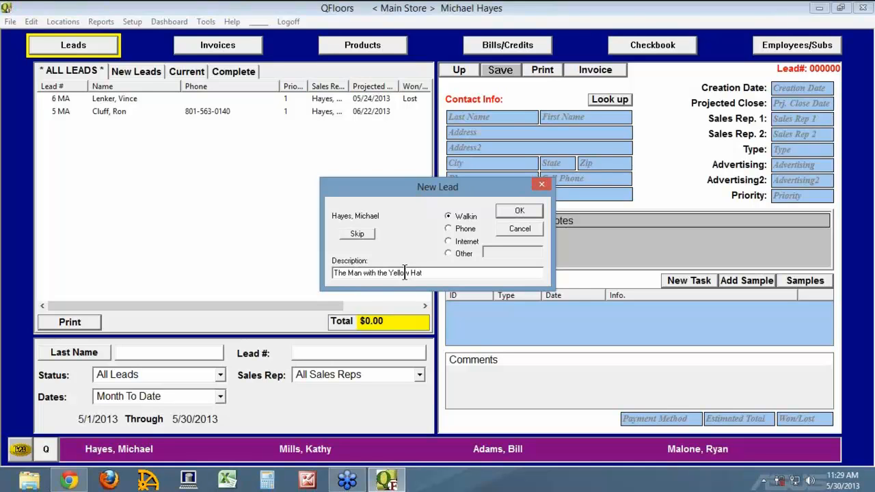
click(517, 211)
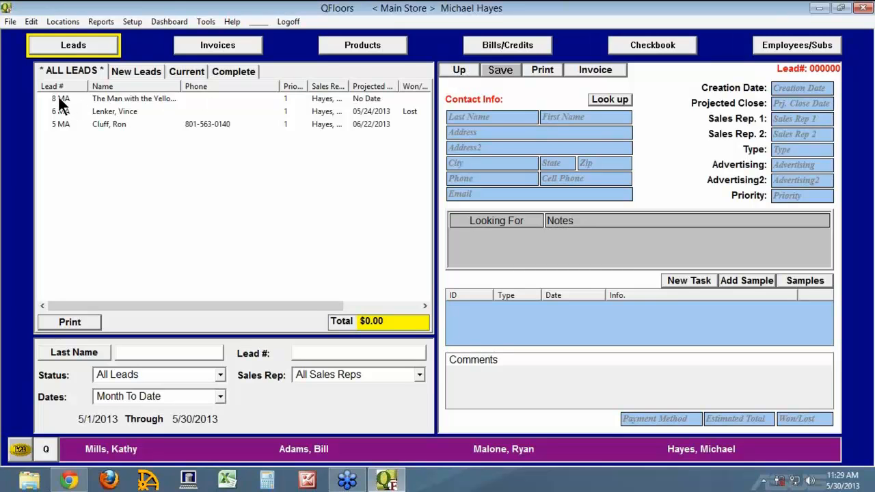
Open new lead 8 and replace its placeholder with the customer's last name, first name and street address.
click(135, 72)
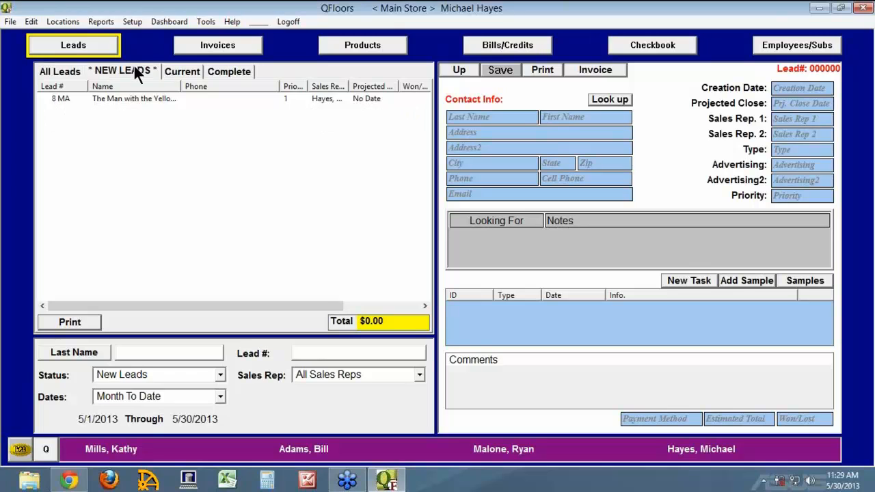
click(56, 98)
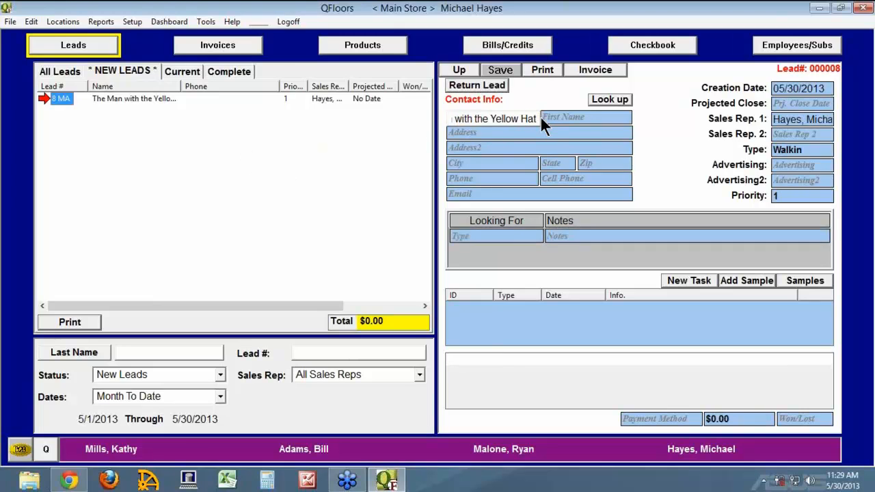
drag(540, 118, 413, 118)
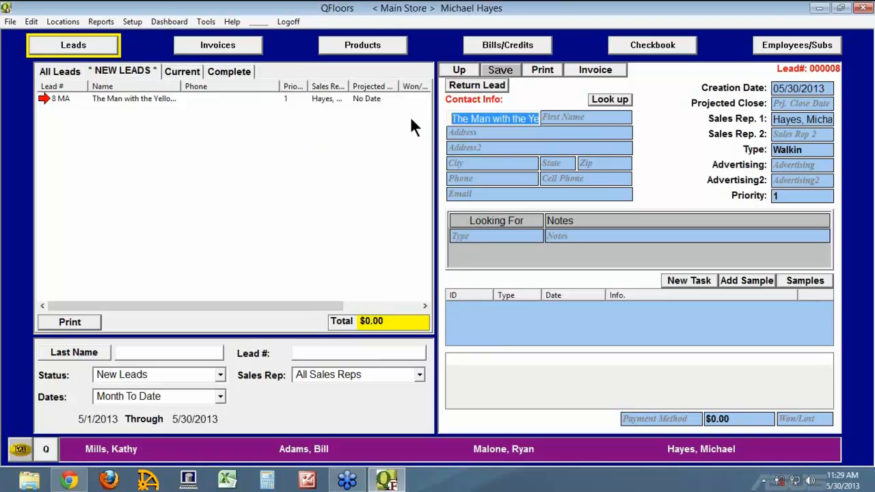
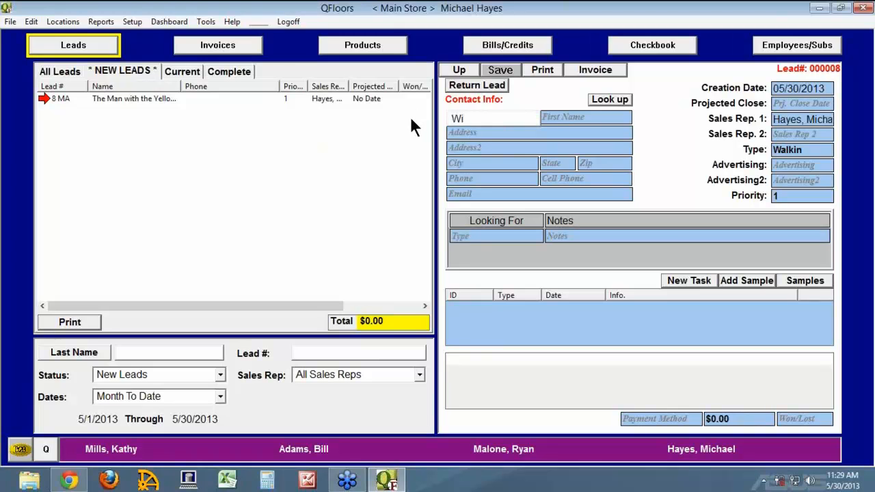
key(Tab)
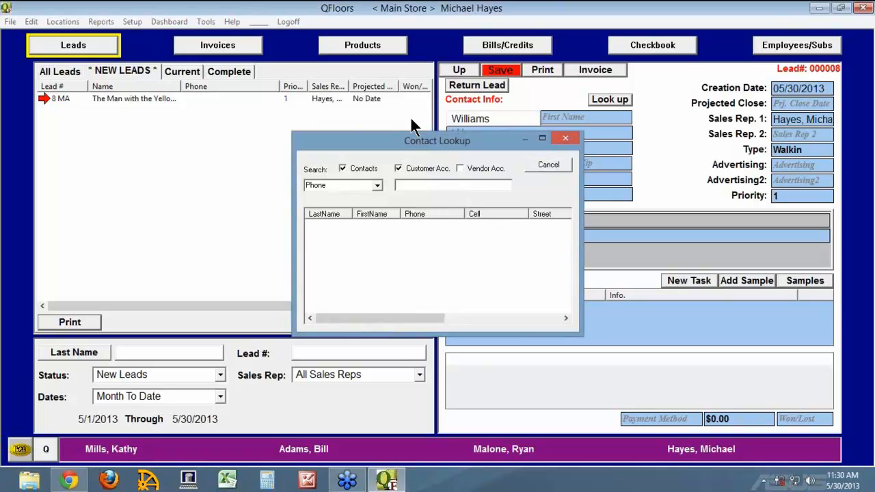
key(Escape)
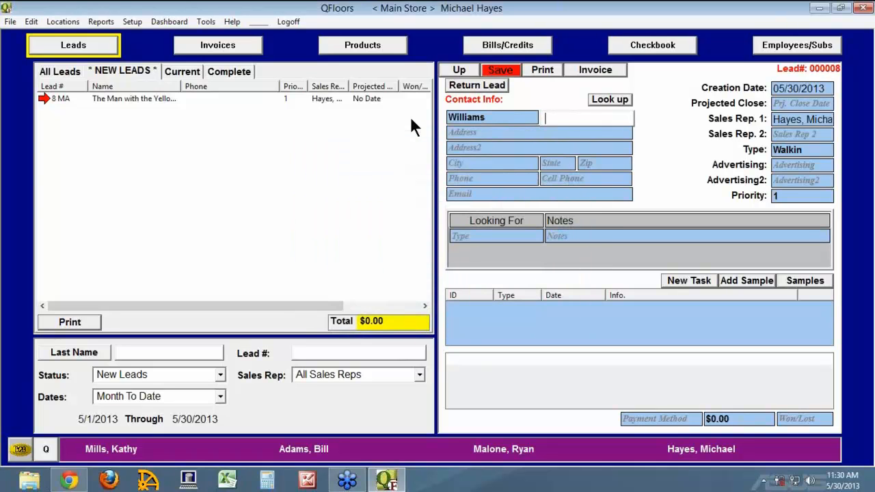
key(Tab)
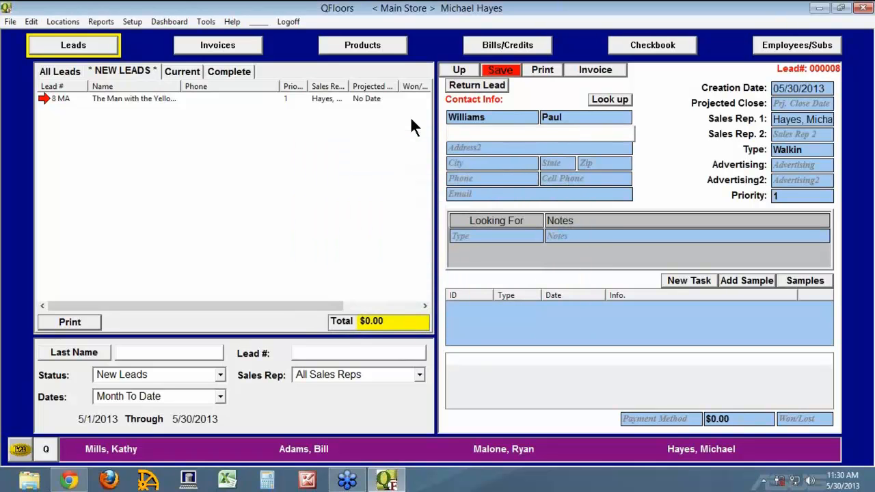
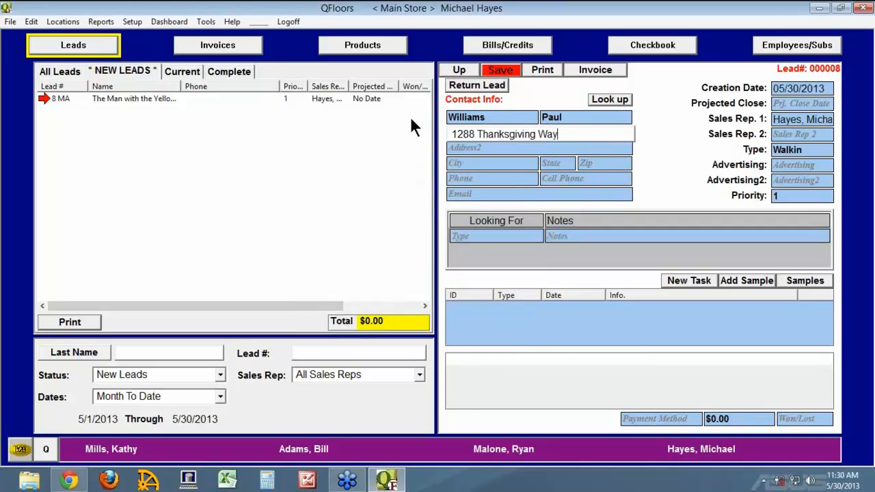
key(Tab)
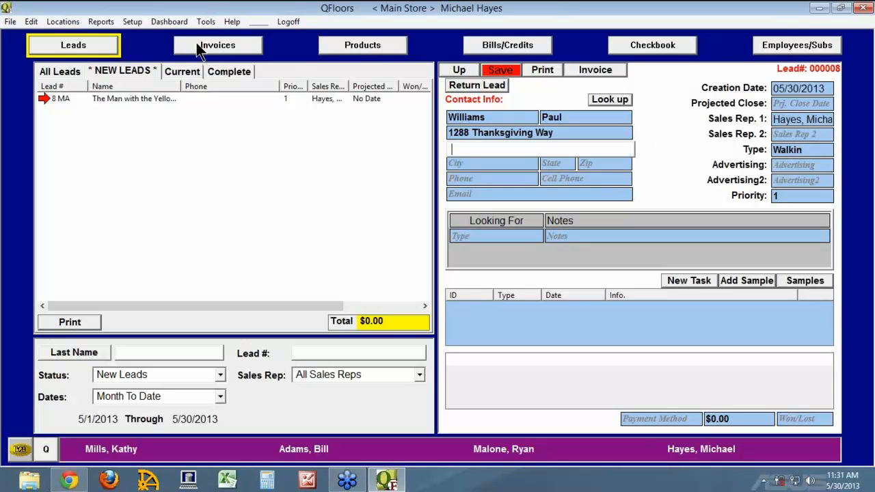
click(101, 22)
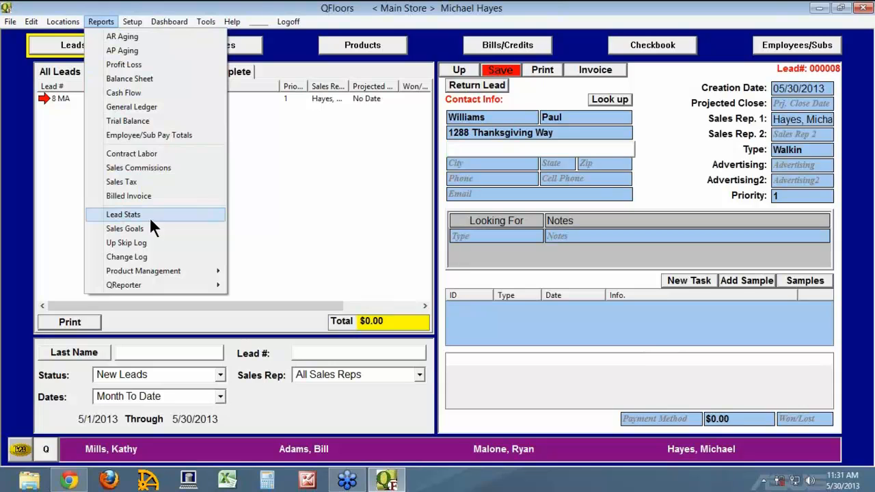
click(691, 167)
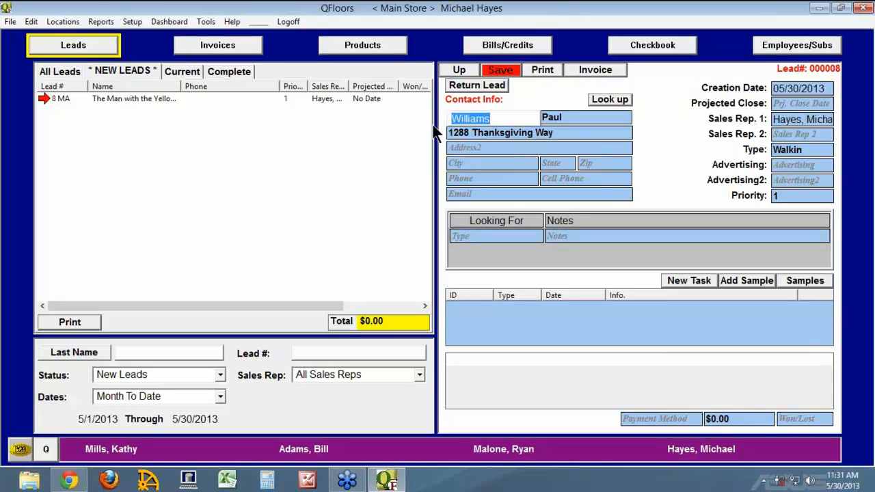
Enter the customer's city, state and ZIP code, then their phone number and e-mail address.
click(463, 165)
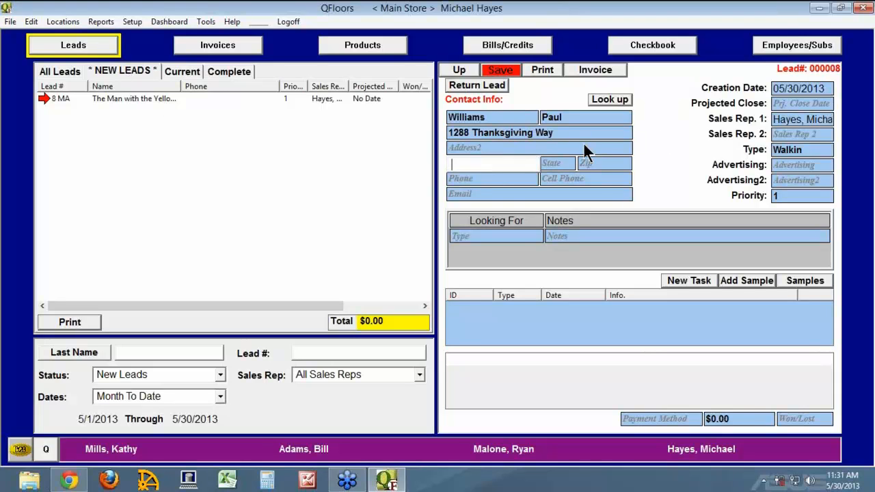
text(Lehi)
key(Tab)
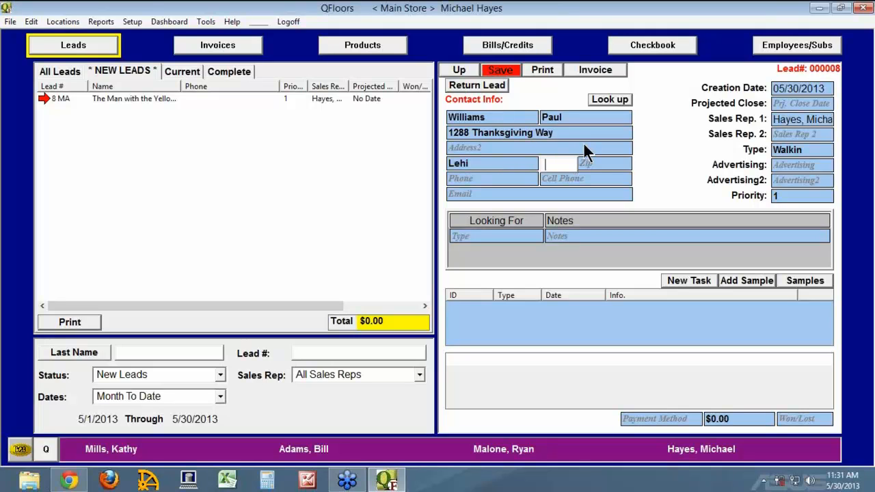
text(UT)
key(Tab)
text(84)
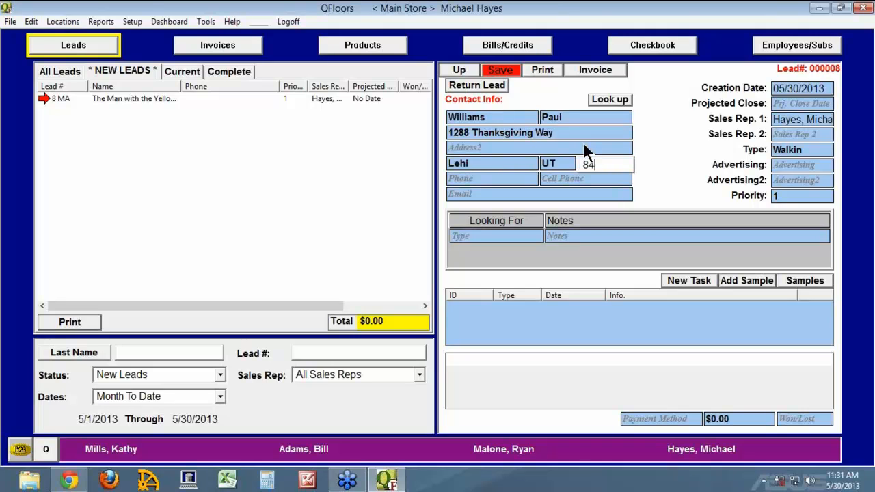
text(043)
key(Tab)
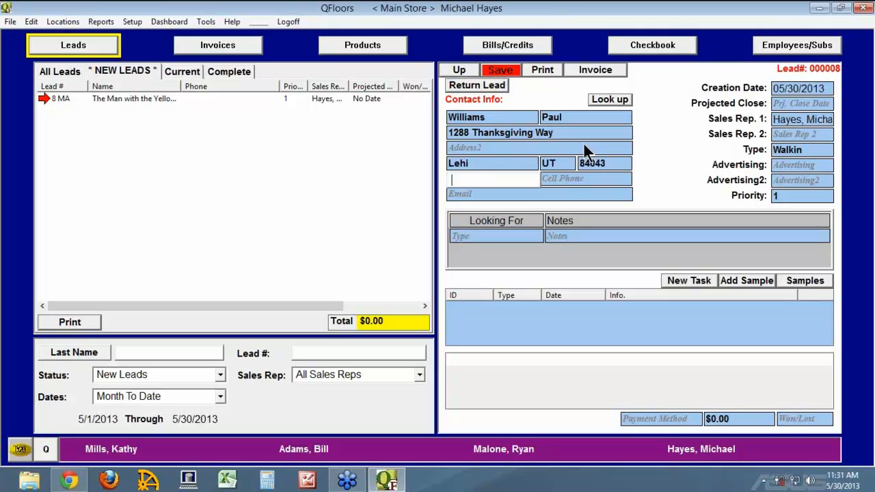
text(801-555-9852)
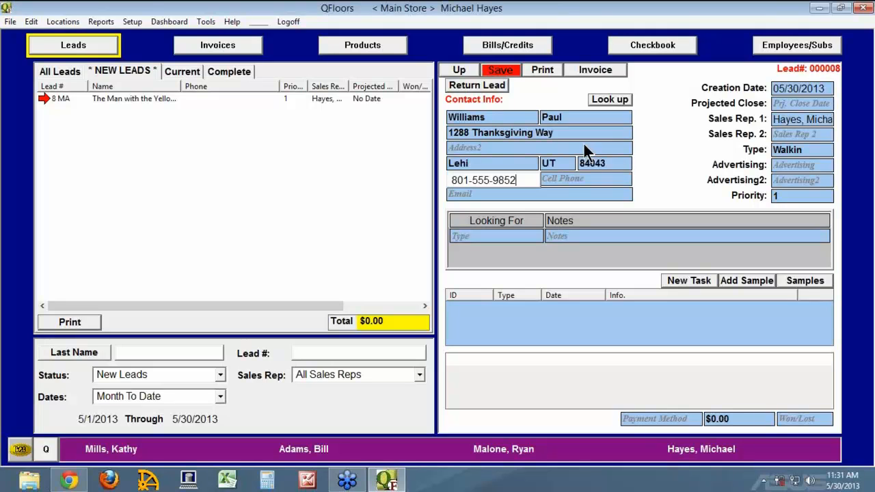
key(Tab)
key(Tab)
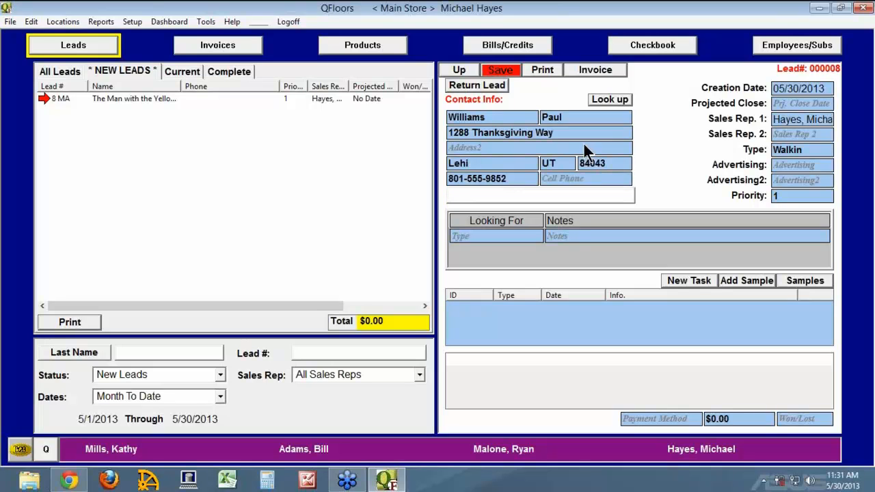
key(Tab)
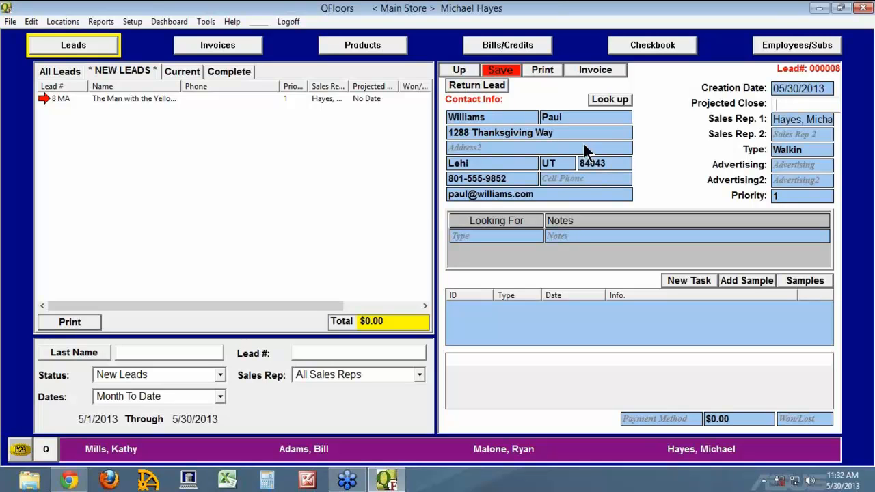
Enter 06/15/13 as the projected close date, leaving Sales Rep. 2 empty and the type as Walkin.
text(06/15/13)
key(Tab)
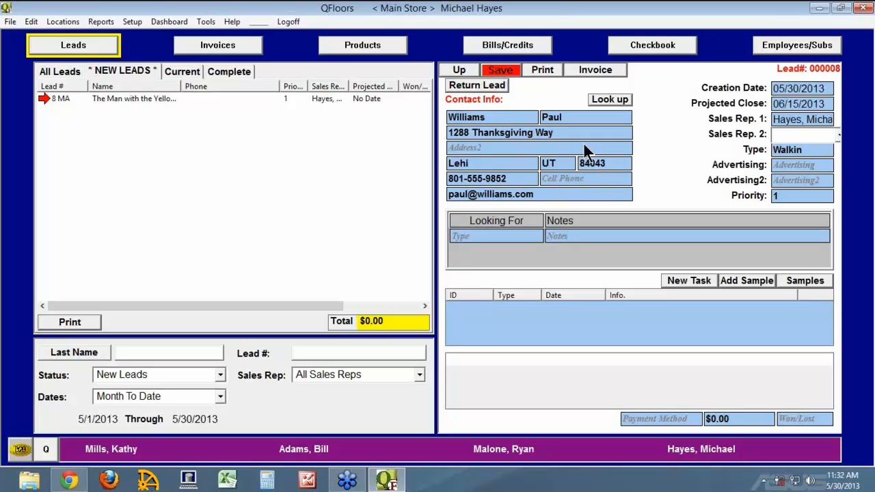
key(Tab)
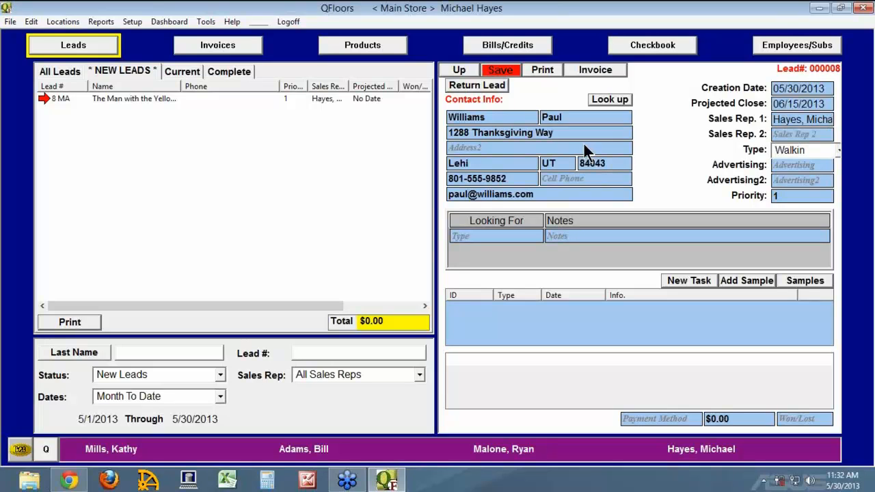
key(Tab)
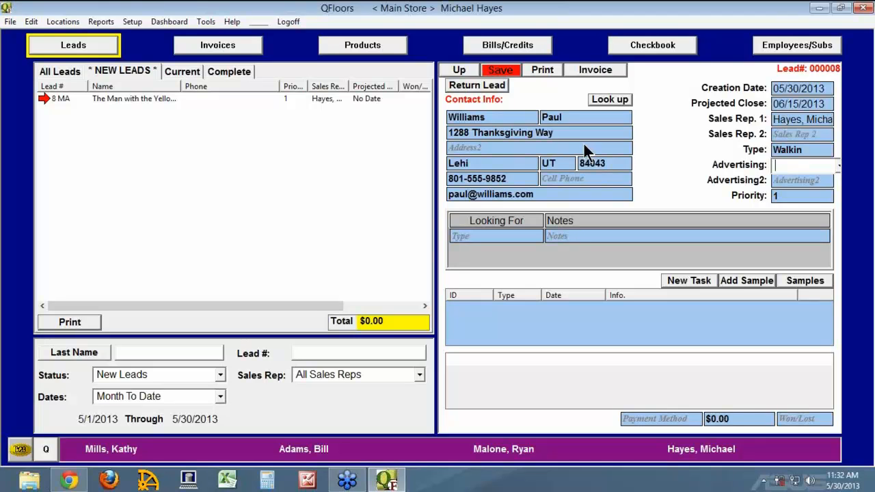
After the missing-advertising notice blocks the save, choose Television as the advertising source.
click(506, 72)
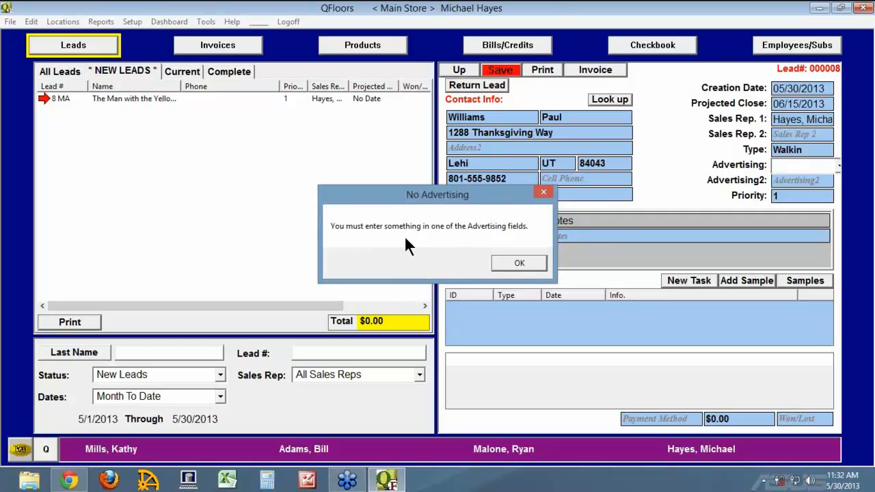
click(518, 263)
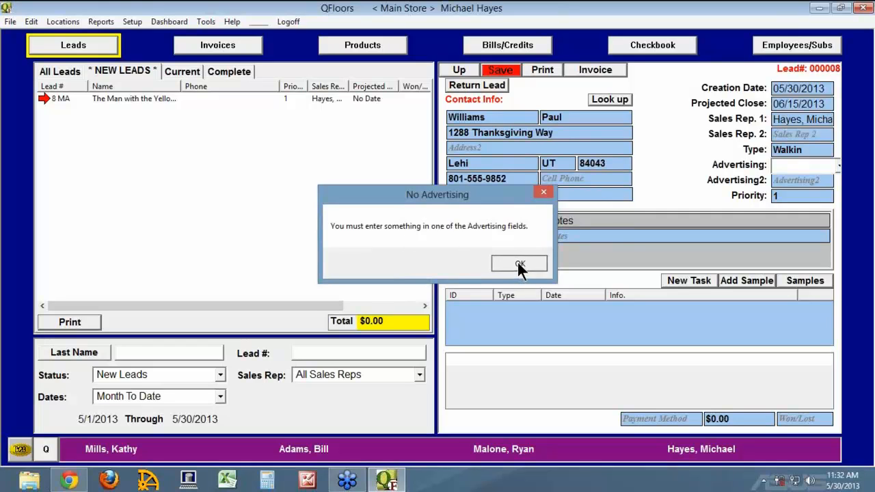
click(839, 166)
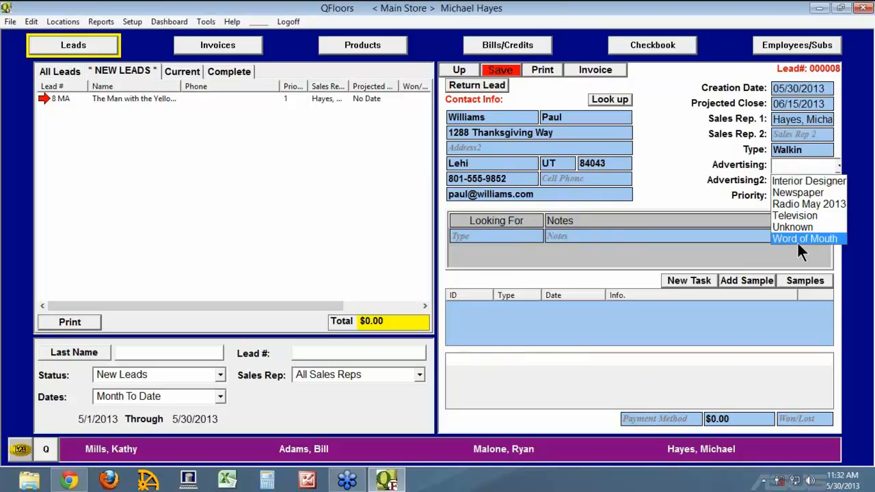
click(799, 216)
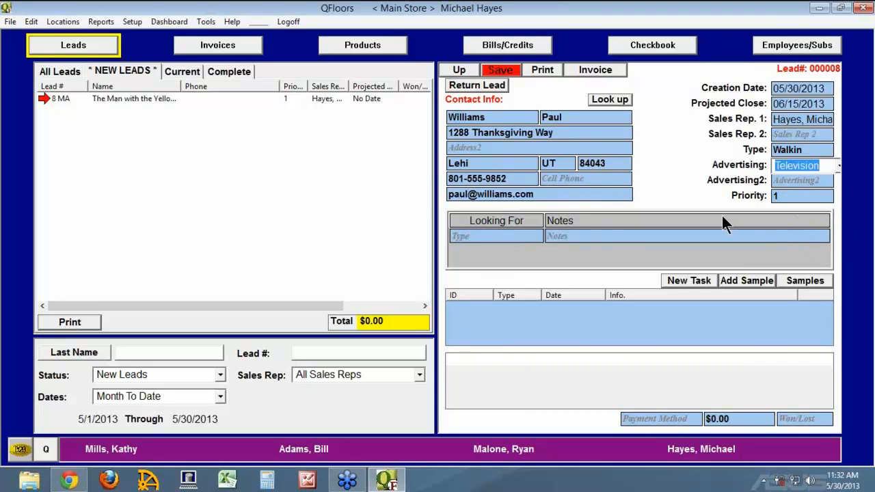
key(Tab)
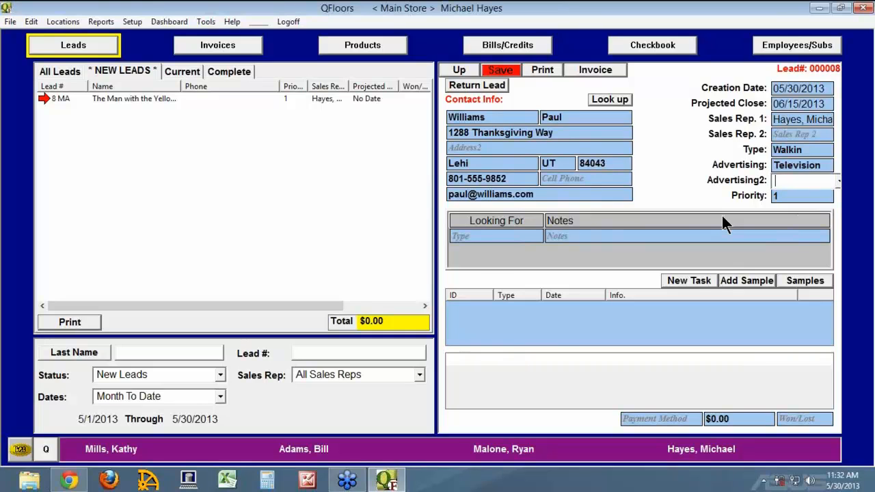
After the save is refused for missing Looking For, add Carpet with notes 'room sizes, colors, notes, notes'.
click(501, 70)
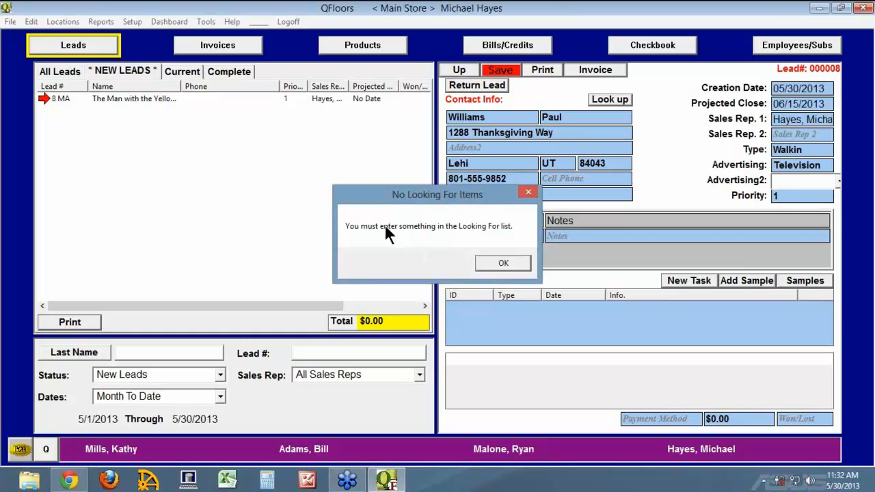
click(503, 265)
click(512, 236)
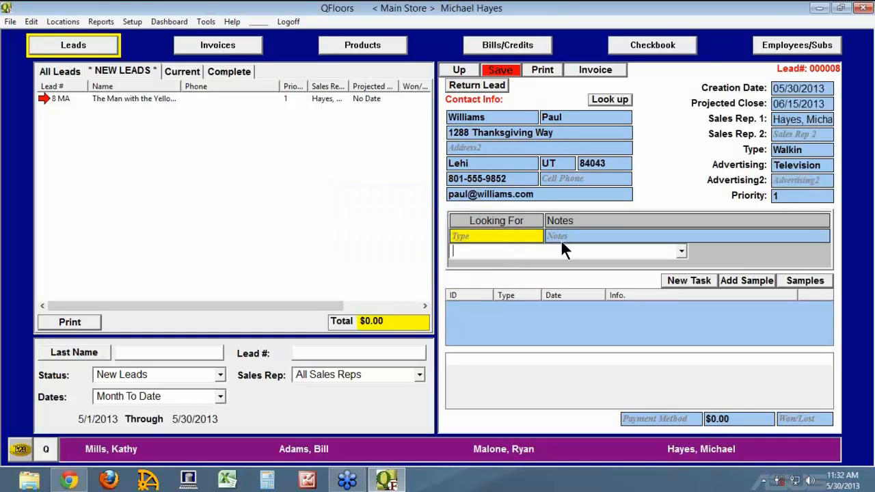
click(682, 251)
drag(682, 276, 685, 275)
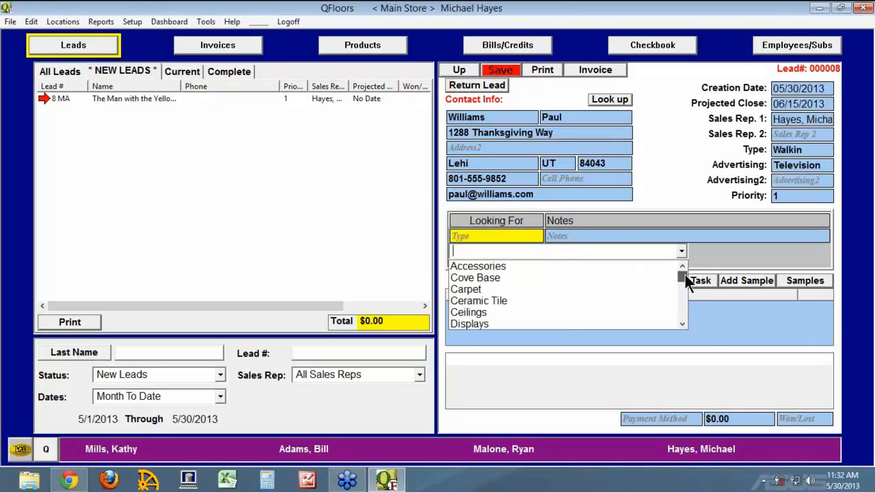
click(529, 288)
click(619, 235)
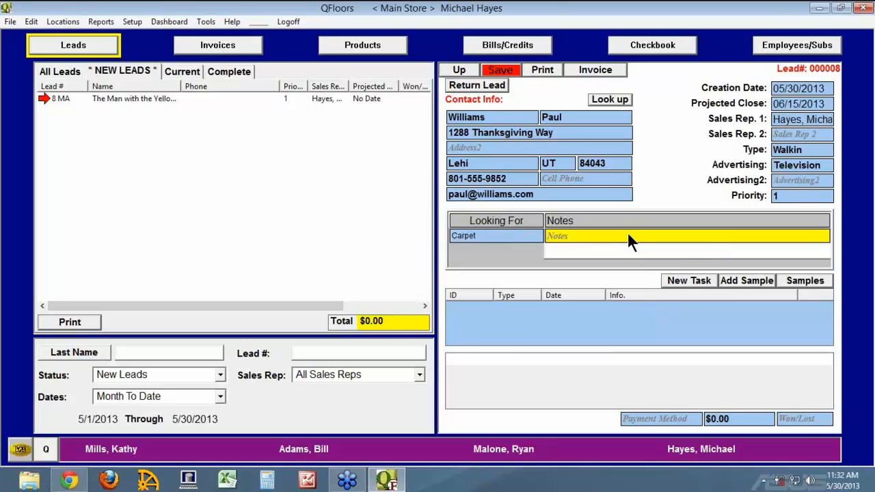
text(room sizes, colors, notes, notes)
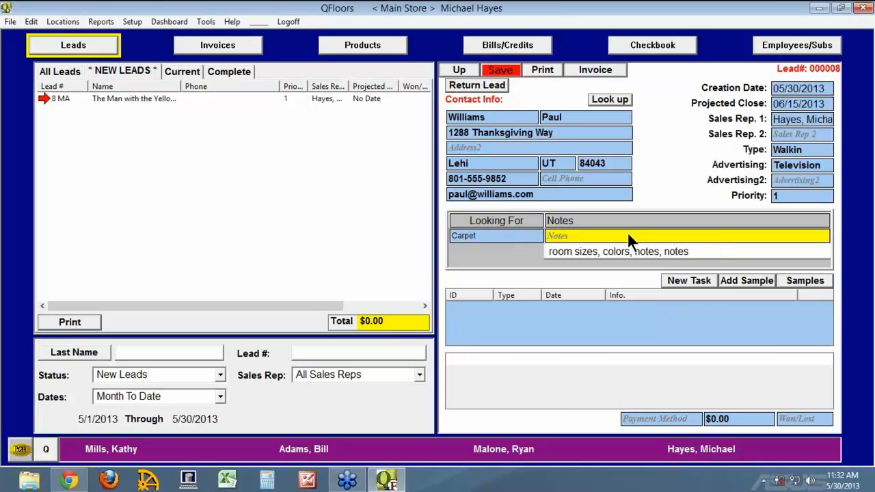
key(Return)
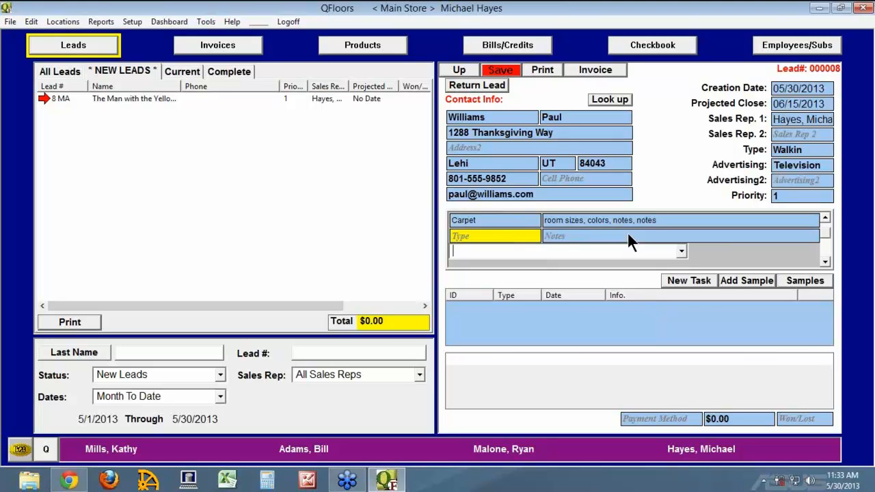
Add Ceramic Tile as a second Looking For item with notes 'kitchen, light color, durable'.
text(Ceramic Tile)
key(Return)
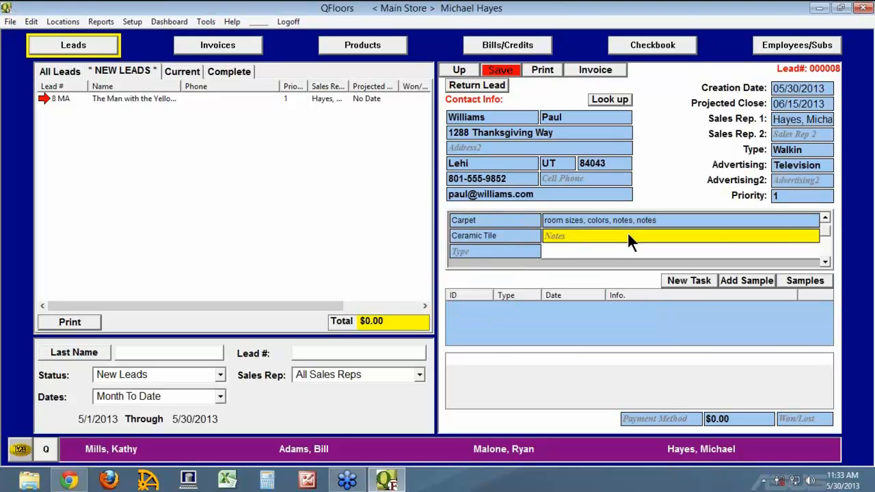
text(kitchen, light color,)
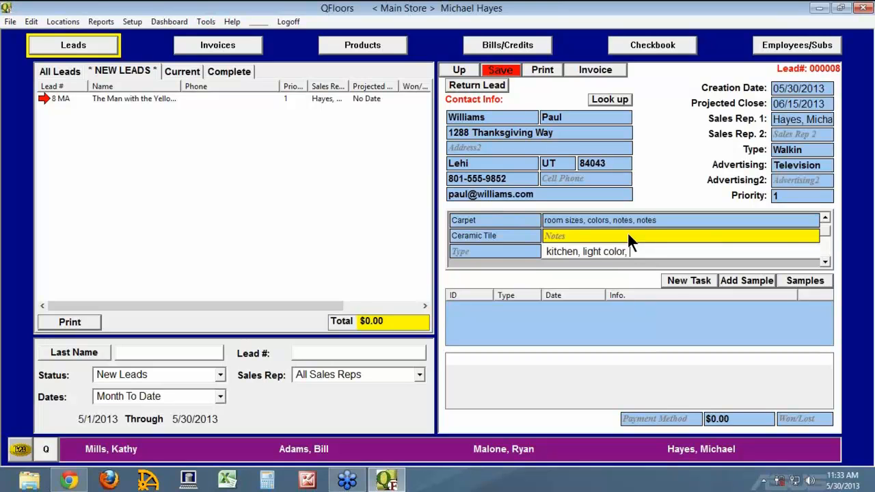
text( durable)
key(Return)
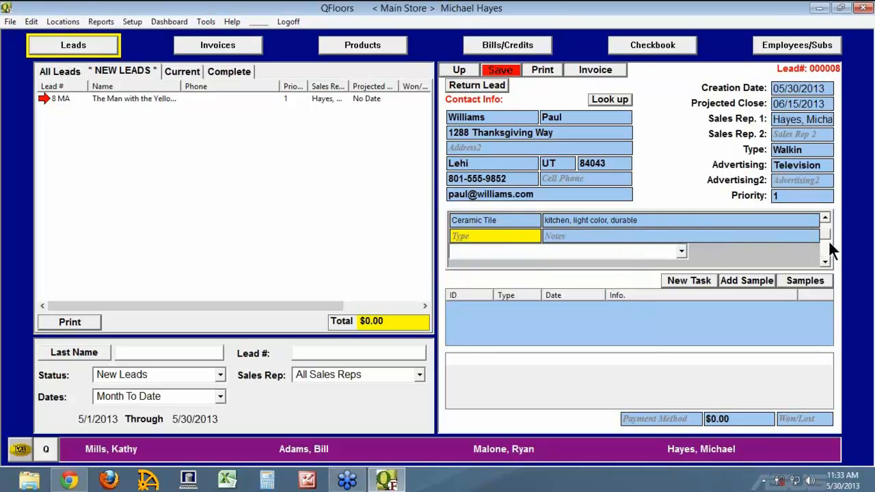
scroll(827, 232, up, 1)
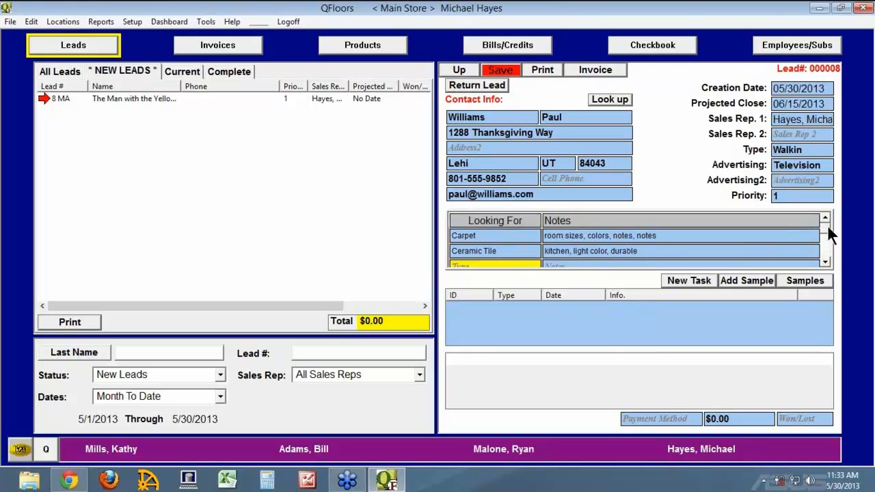
scroll(827, 230, down, 1)
scroll(827, 226, up, 1)
Add the general note 'other notes do down here' and a Credit/Debit amount of 5000.00.
click(566, 375)
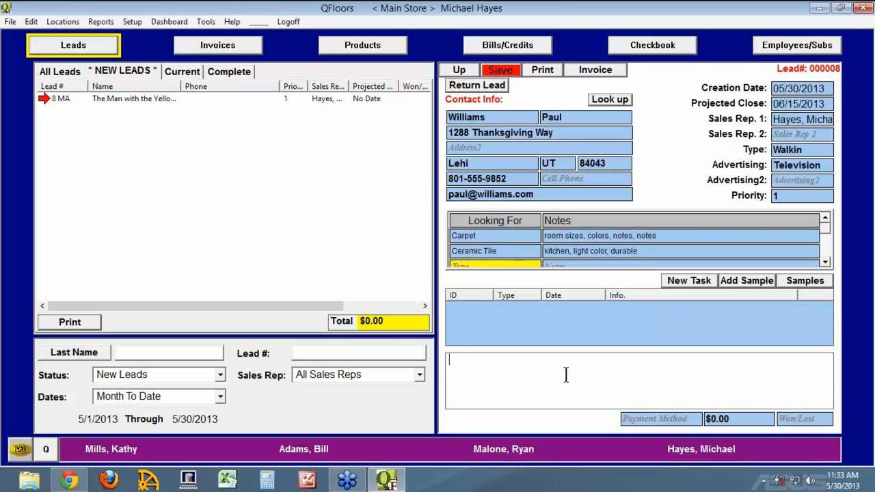
text(other notes d)
text(o down here)
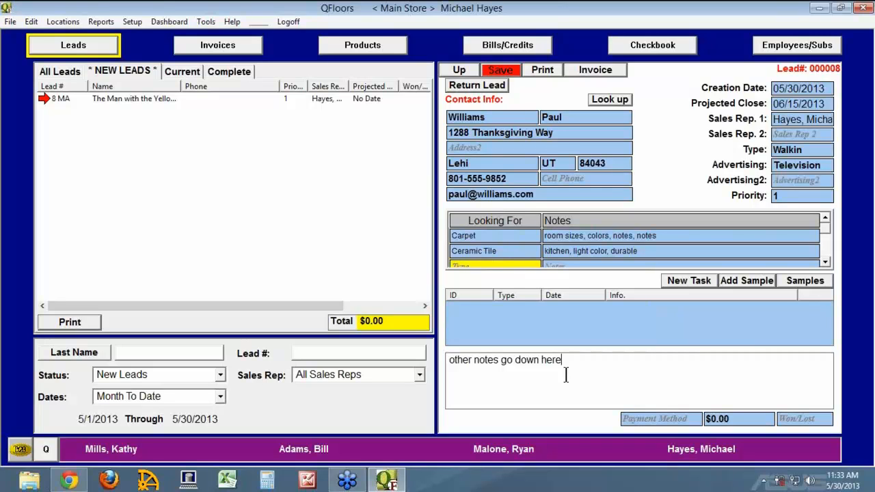
click(638, 419)
click(710, 420)
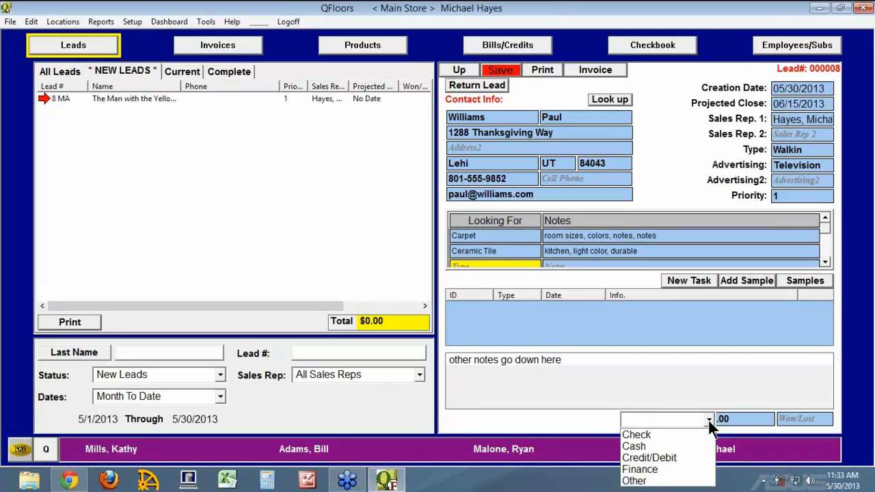
click(663, 459)
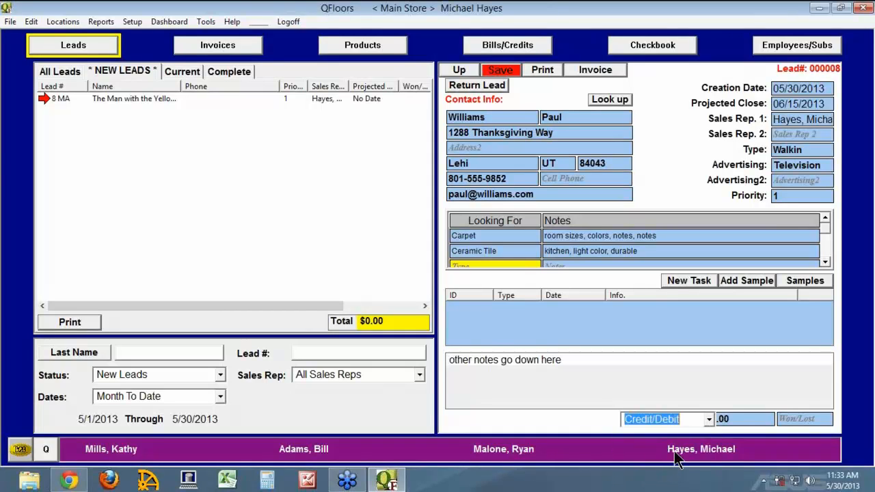
click(737, 420)
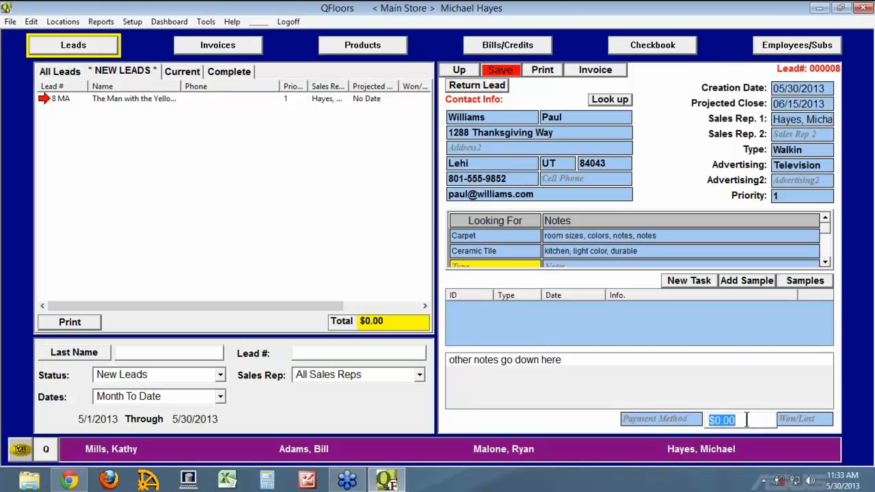
text(5000.00)
key(Tab)
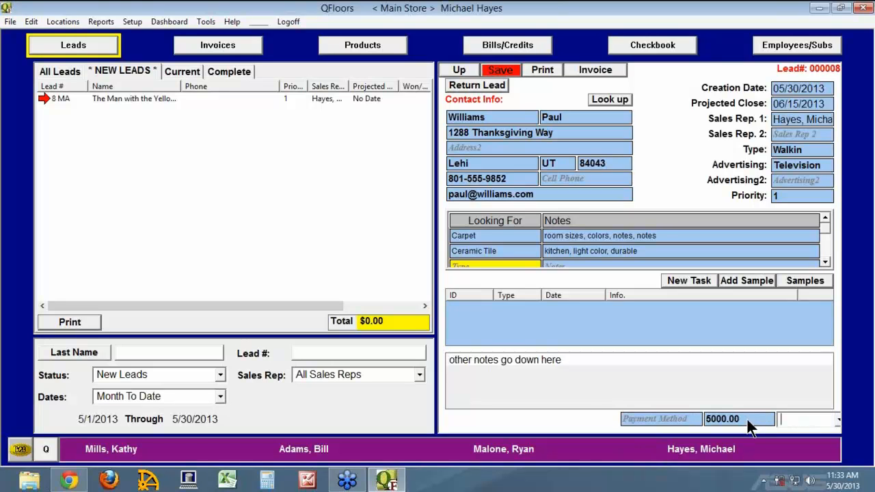
Save lead 8 and add the customer to the contact list with the pre-filled details.
click(506, 72)
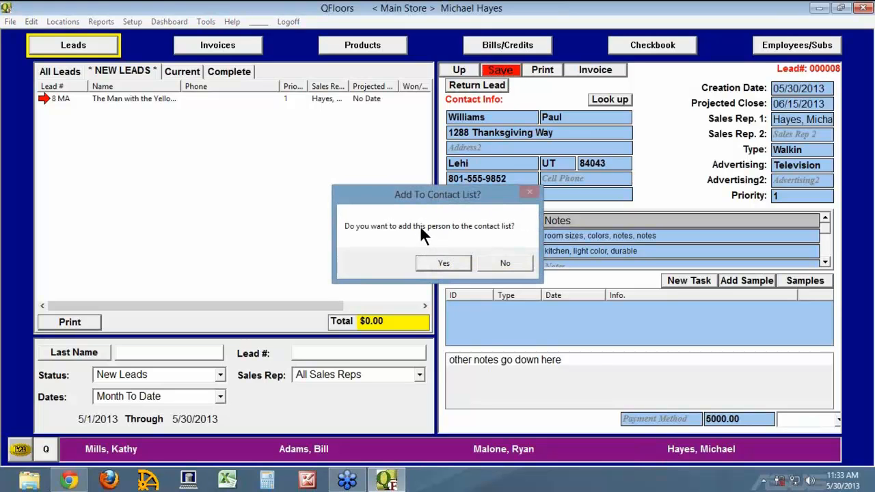
click(460, 265)
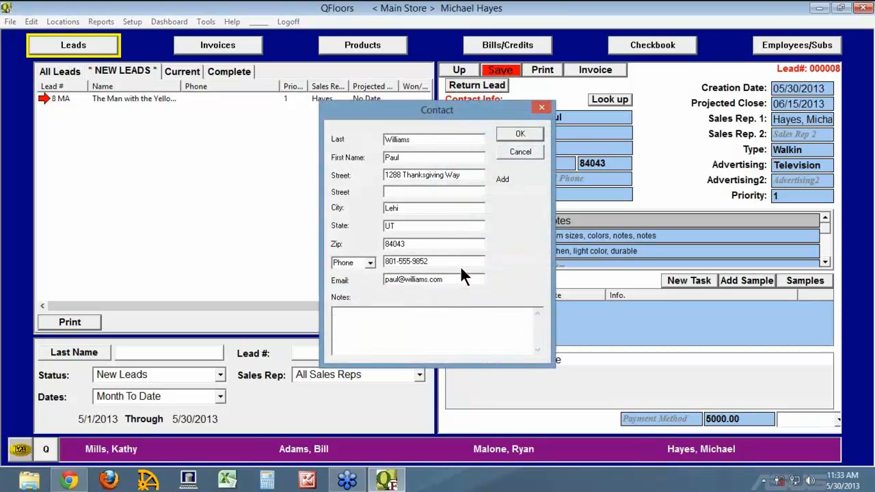
click(519, 134)
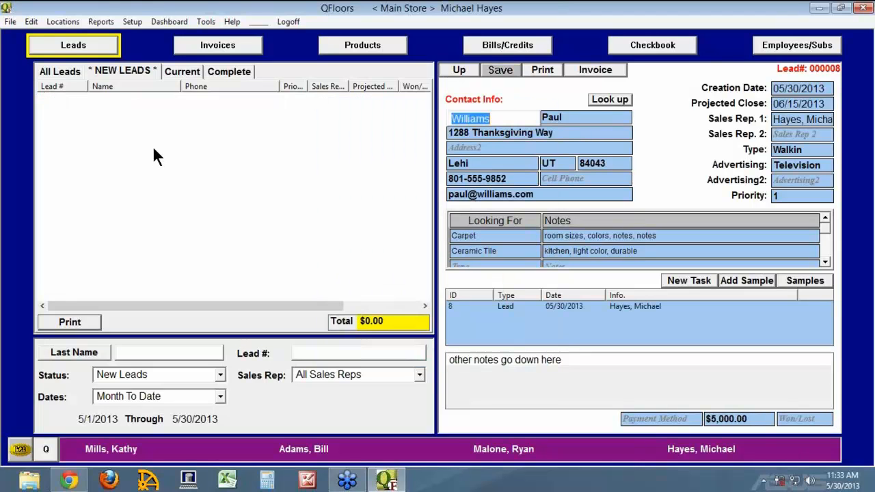
Show current leads and adjust the columns so lead 8's $5,000.00 estimate is visible.
click(186, 70)
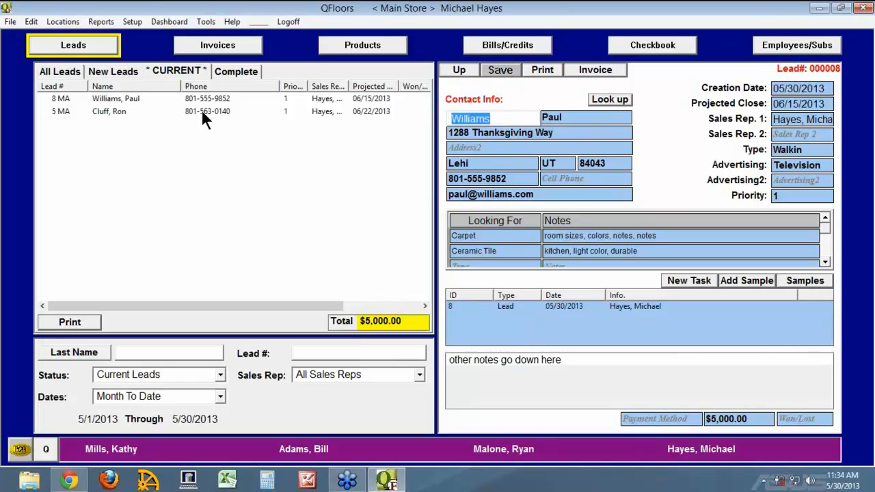
drag(242, 89, 242, 90)
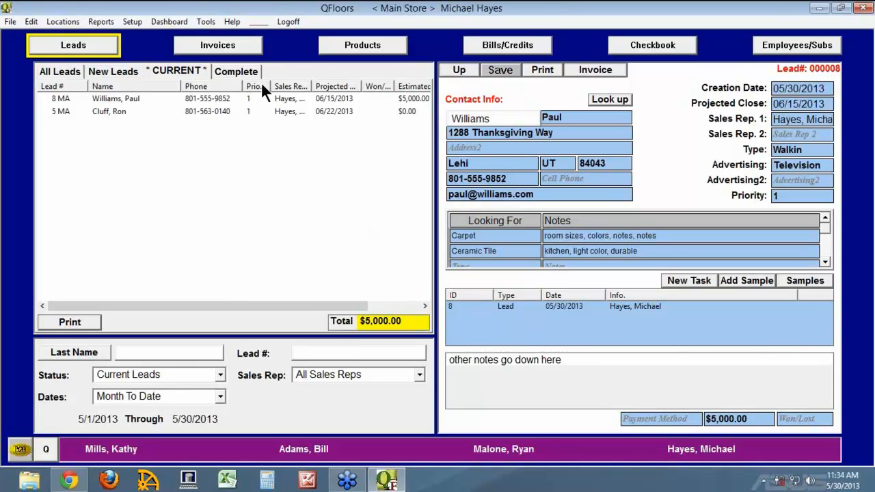
right_click(260, 84)
click(155, 164)
click(98, 22)
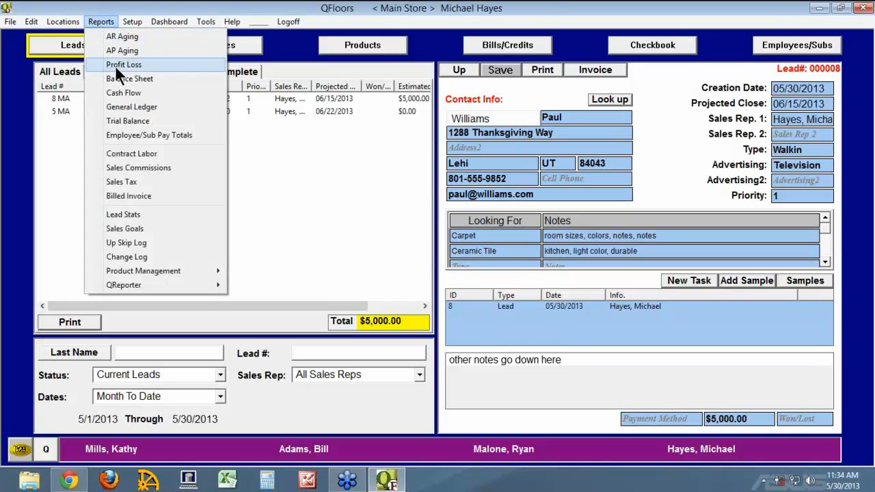
click(132, 214)
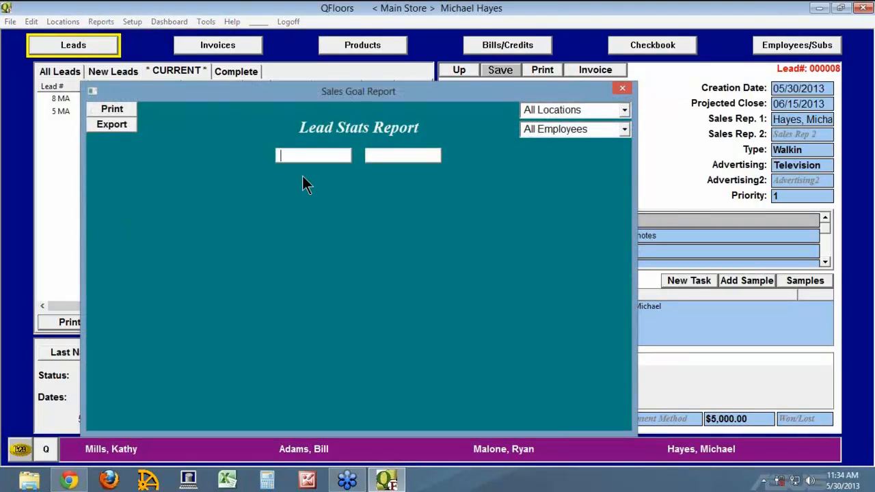
text(05/01/2013)
key(Tab)
text(05)
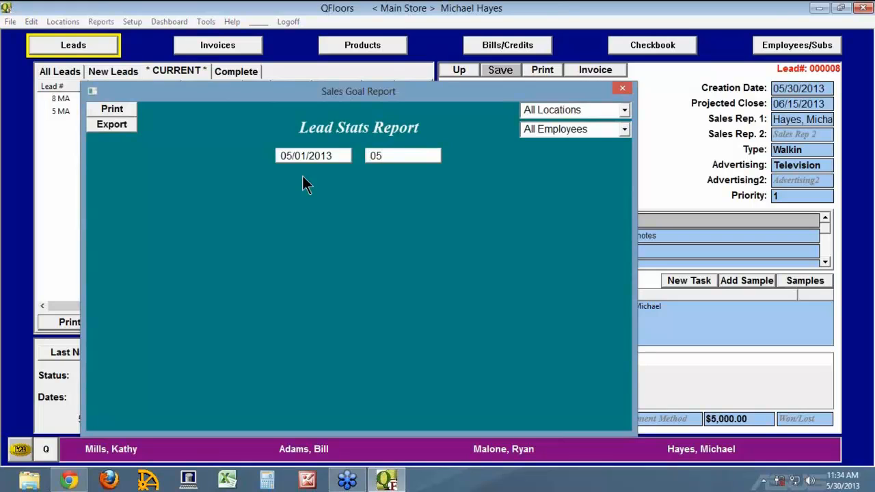
text(/31/2013)
key(Tab)
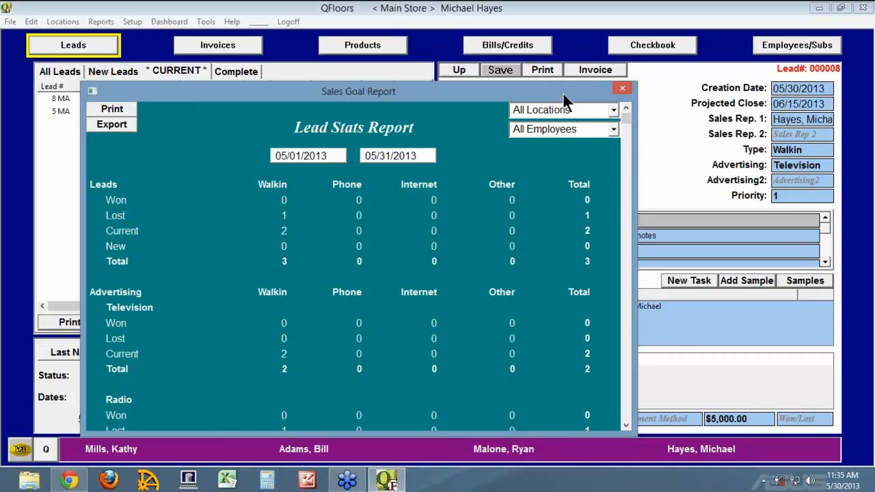
drag(564, 92, 579, 16)
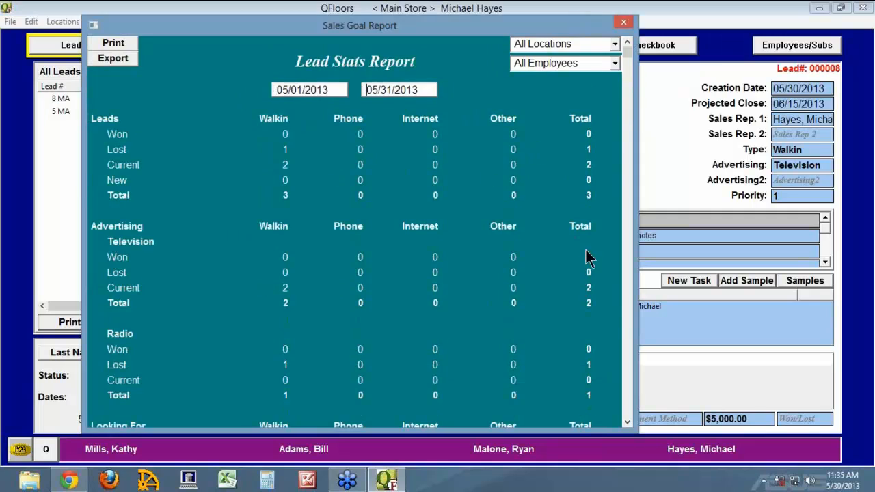
click(628, 425)
click(627, 426)
click(628, 426)
click(627, 425)
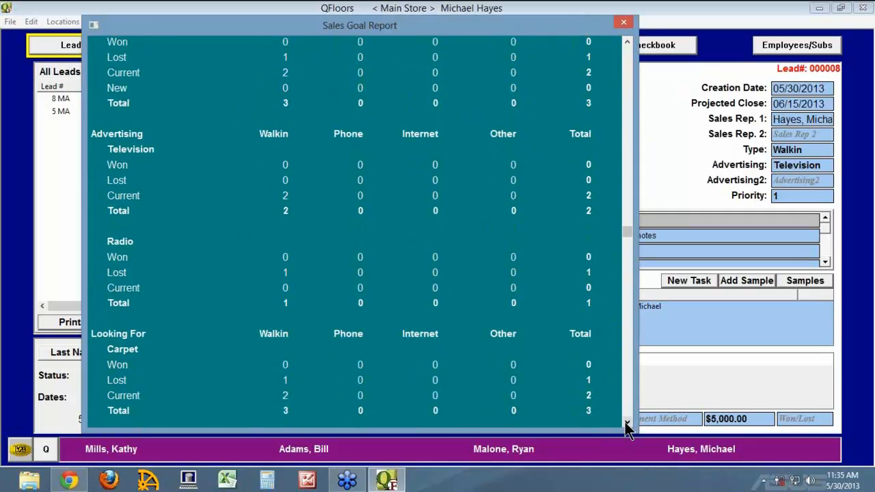
click(626, 423)
click(627, 423)
click(627, 423)
click(626, 423)
click(626, 423)
click(626, 423)
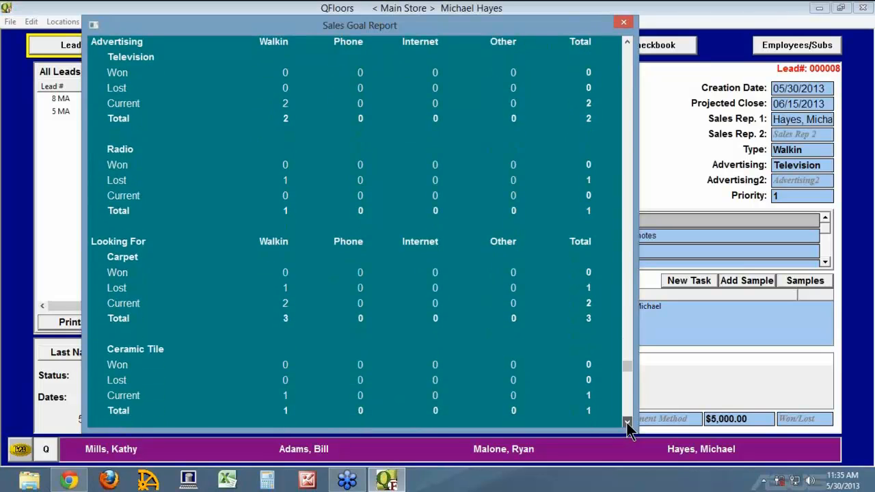
click(626, 423)
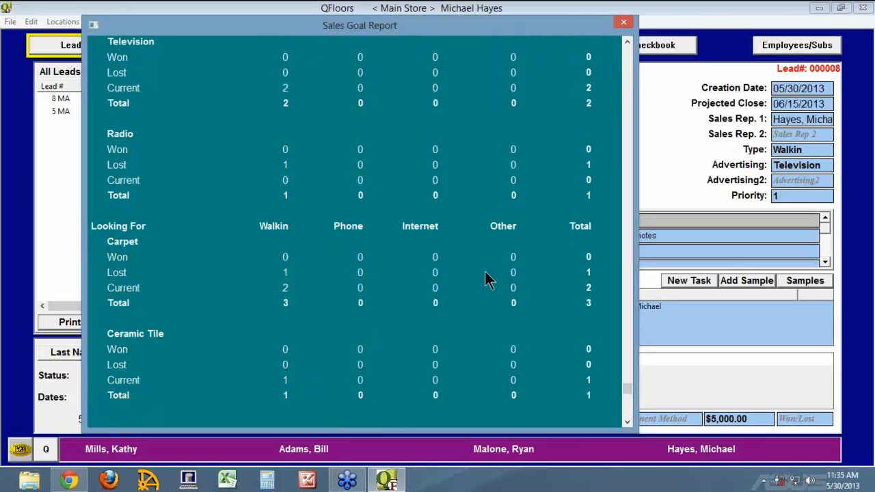
click(625, 50)
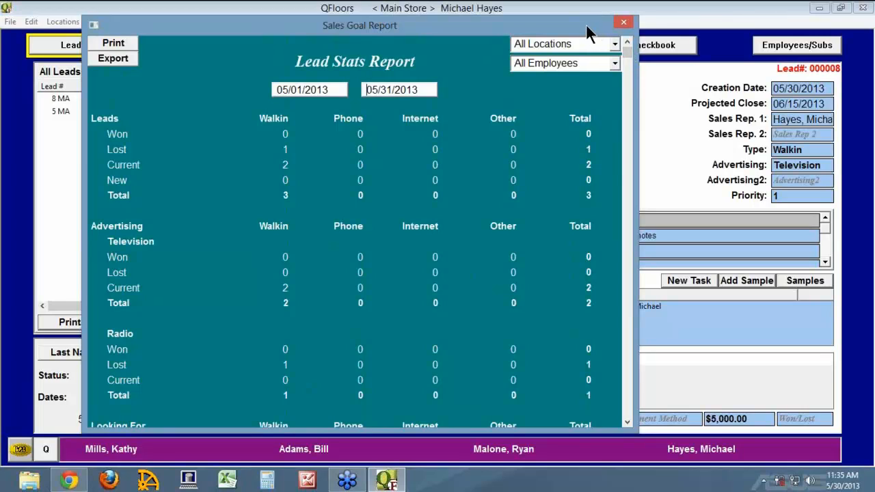
click(624, 23)
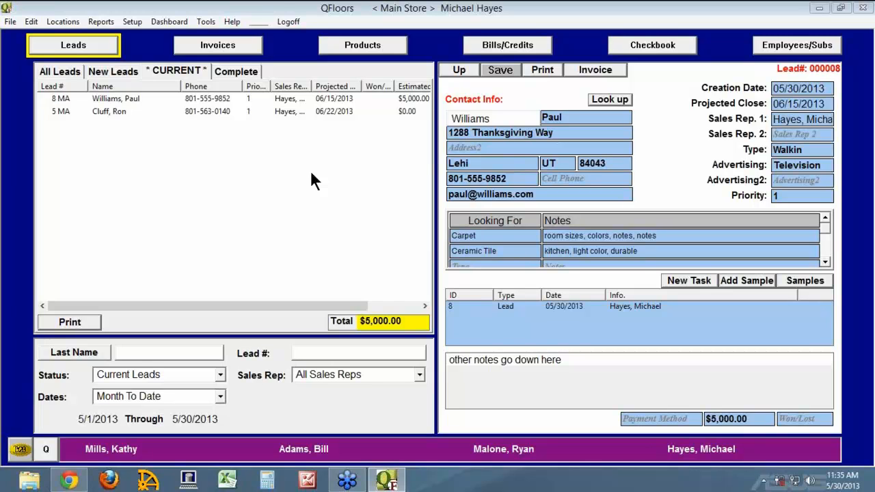
Open lead 8 and enter the Mohawk Posh Origins carpet, style 1I52, as a checked-out sample.
click(51, 97)
click(759, 277)
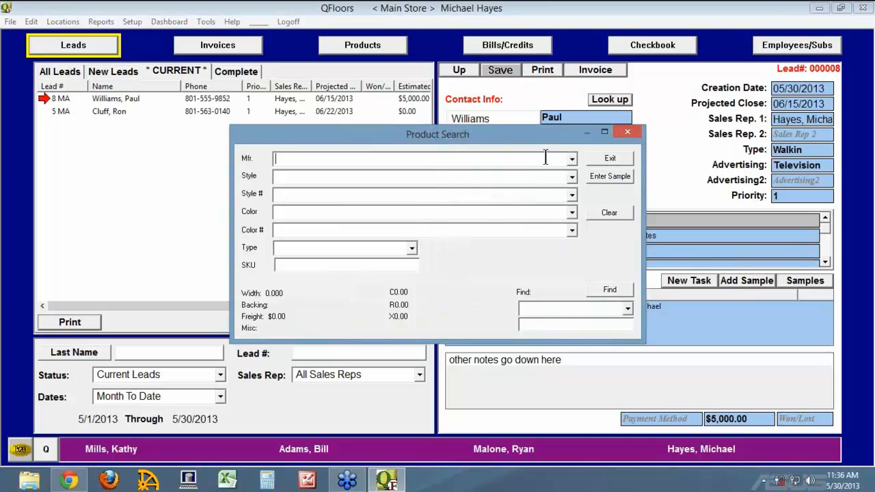
text(Mohawk)
key(Tab)
click(572, 177)
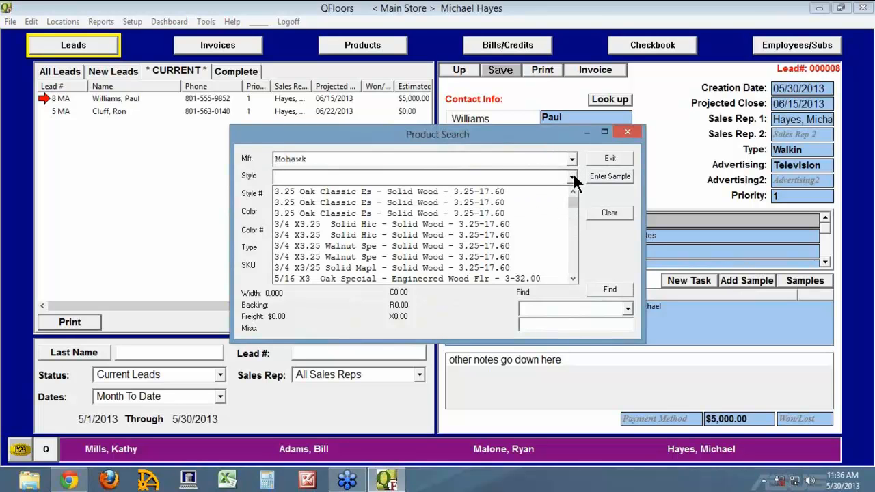
text(Jakarta - Solid Wood - 3-20.00)
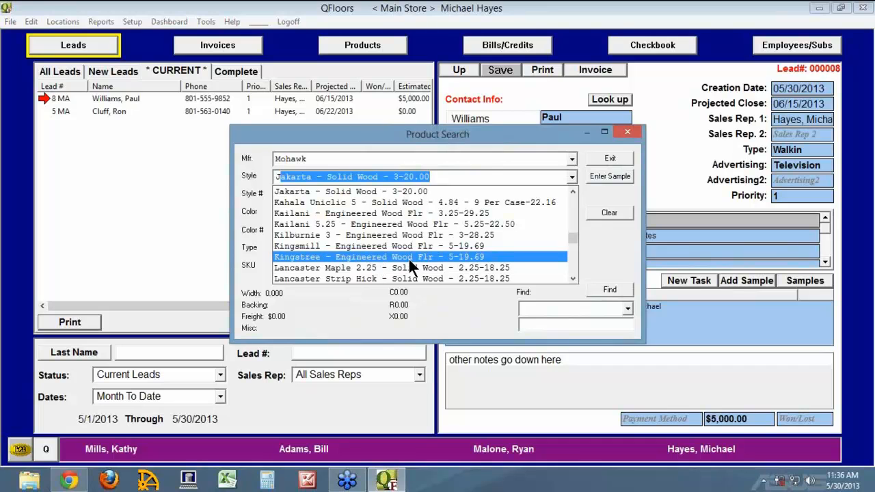
scroll(421, 254, down, 4)
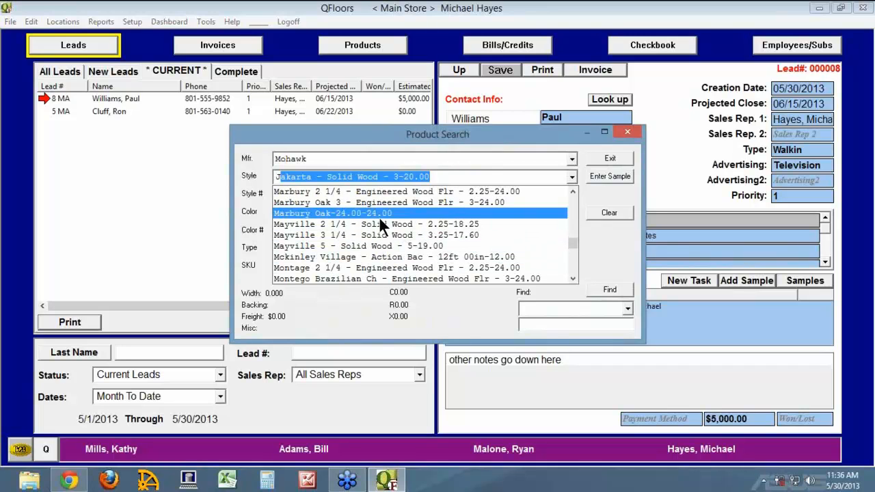
scroll(465, 248, down, 3)
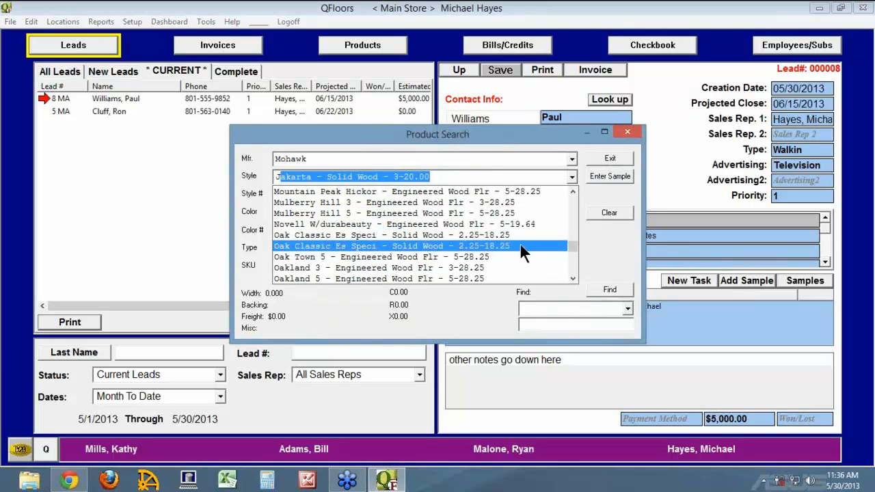
scroll(521, 245, down, 3)
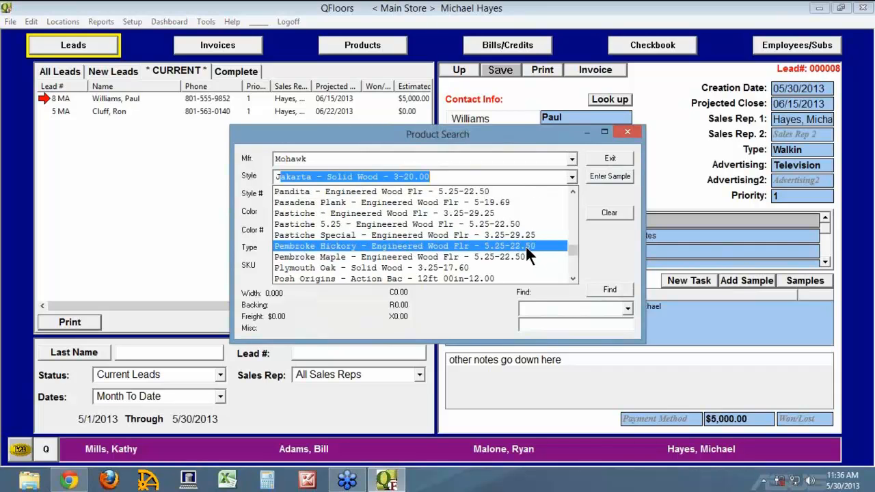
click(356, 277)
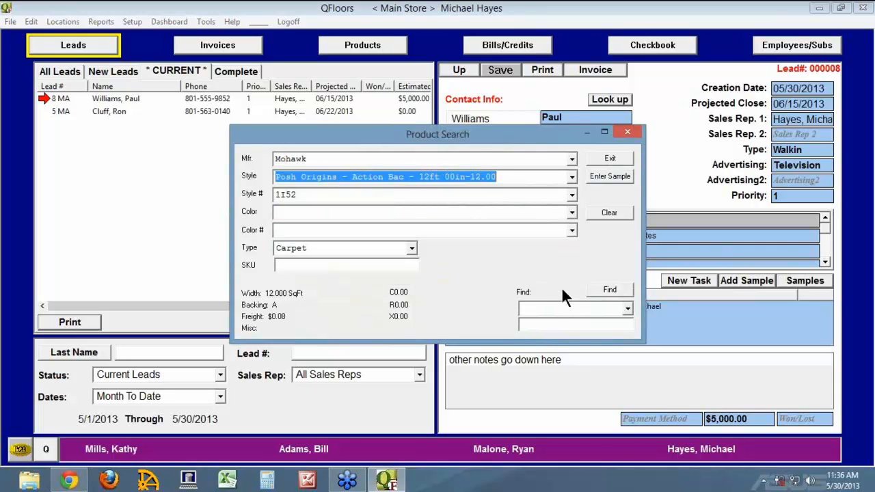
click(311, 210)
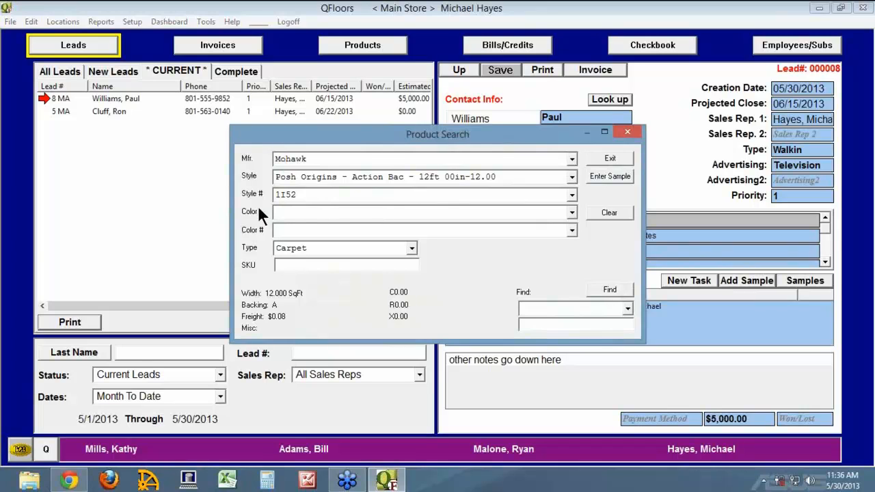
click(611, 179)
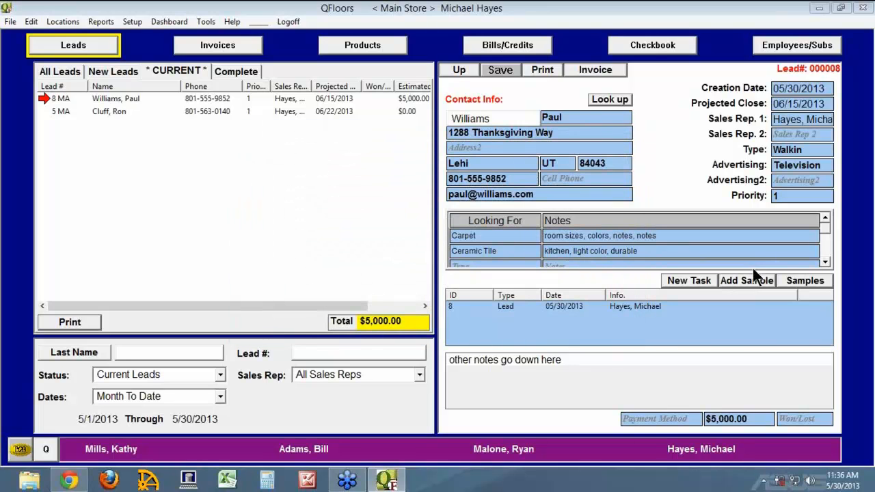
click(806, 280)
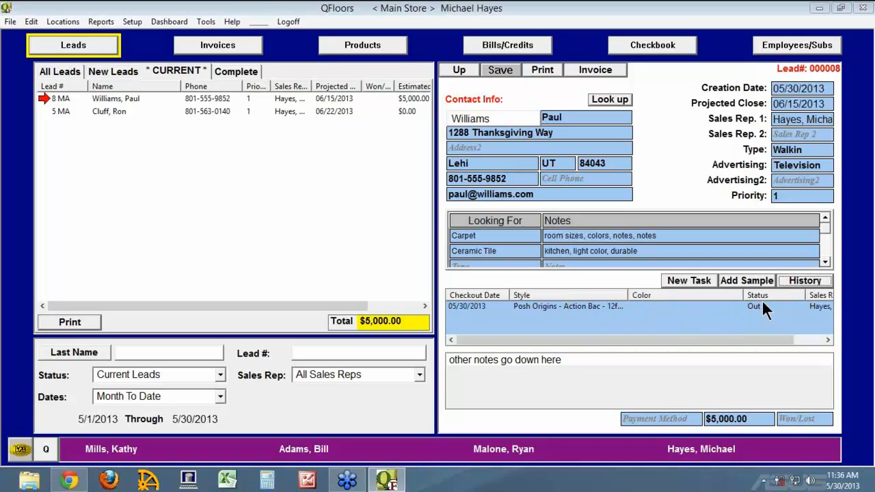
click(798, 278)
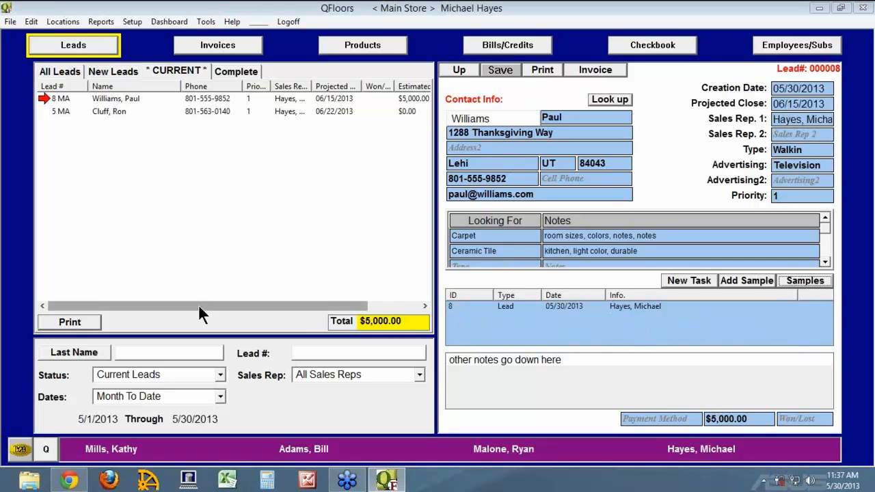
Filter the leads list by the Samples Out status.
click(157, 374)
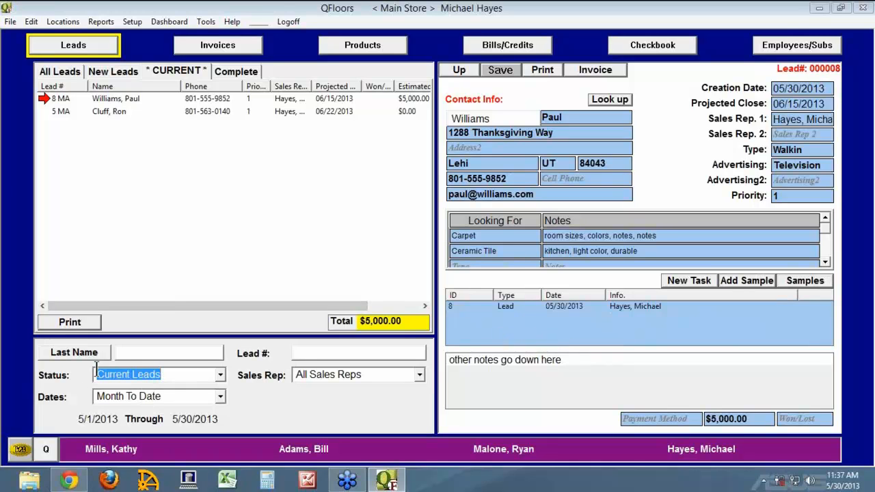
click(221, 375)
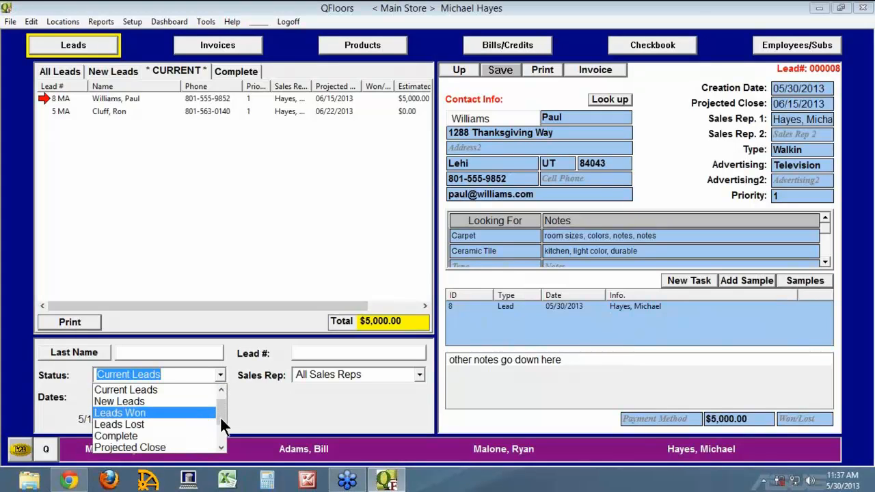
drag(220, 417, 221, 447)
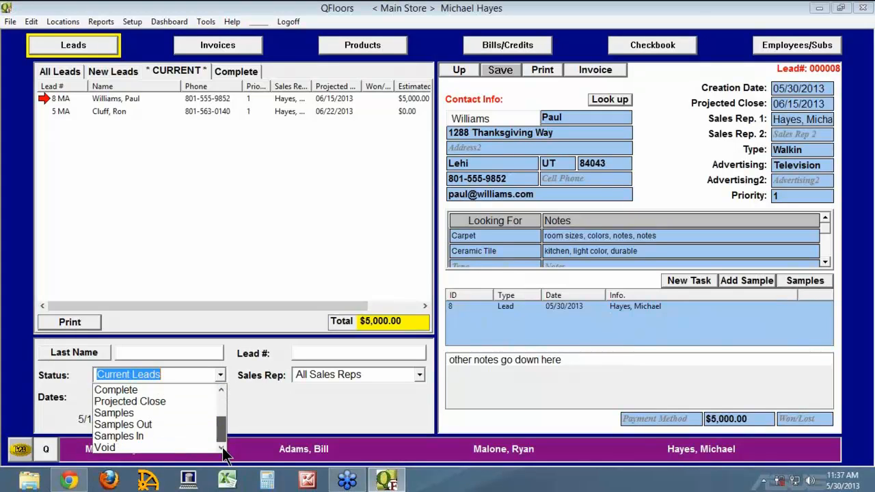
click(131, 424)
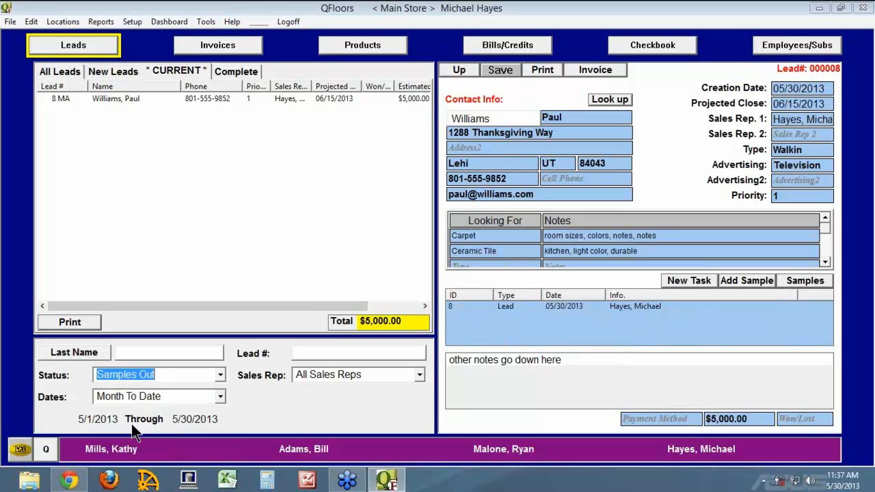
Bring up Find Items in Current List with Ctrl+F, leaving the column choices unchanged.
right_click(292, 91)
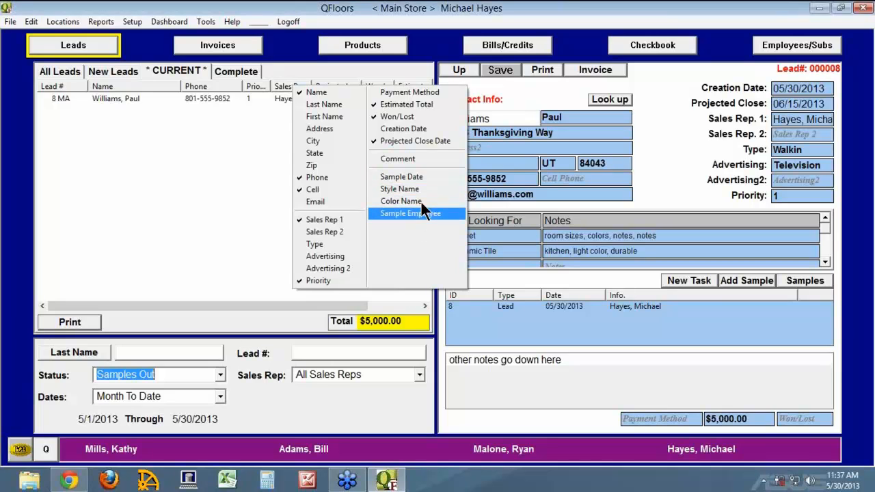
click(250, 315)
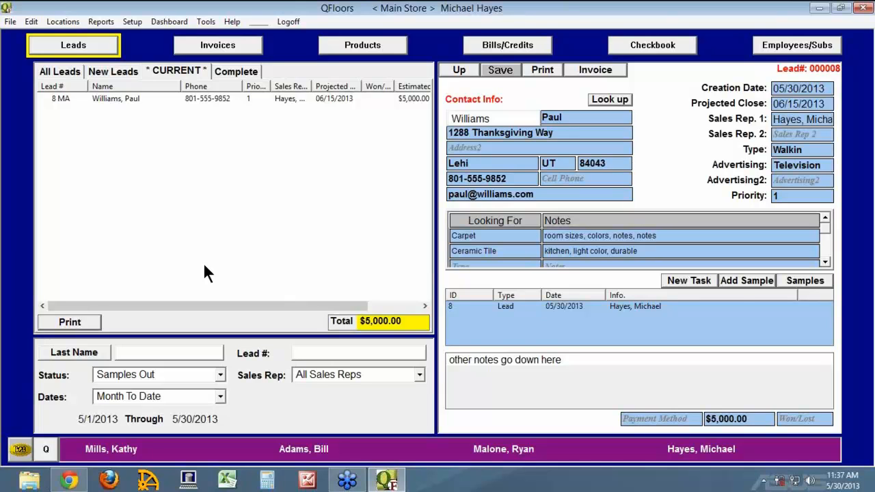
key(ctrl+f)
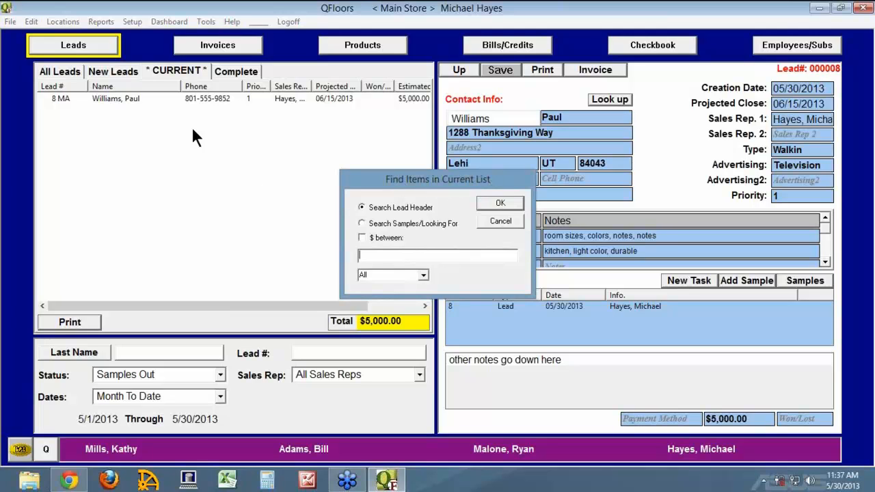
Switch Find Items to search Samples/Looking For, then close it without running a search.
click(363, 222)
click(394, 255)
click(501, 222)
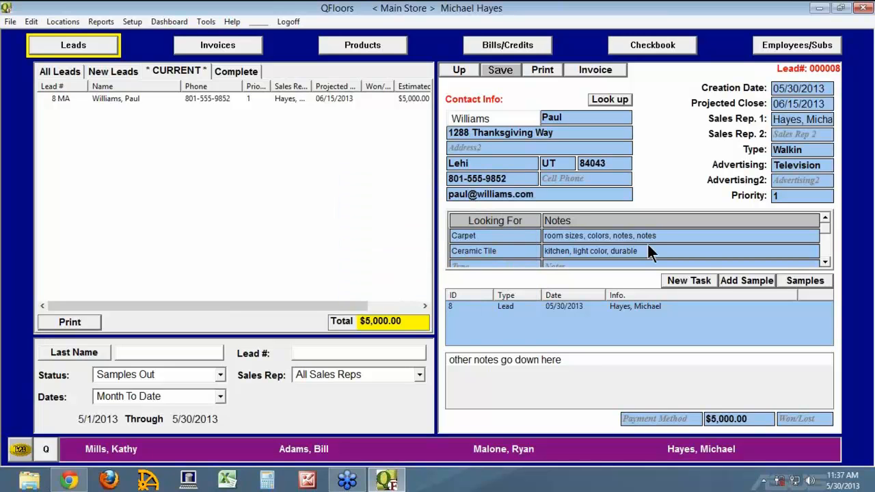
Check lead 8's Posh Origins sample back in, then return to the lead's history.
click(814, 279)
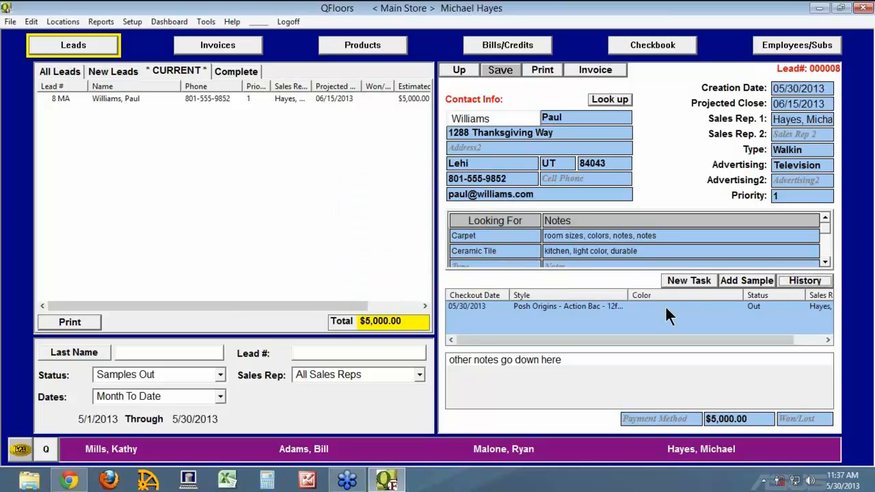
double_click(546, 305)
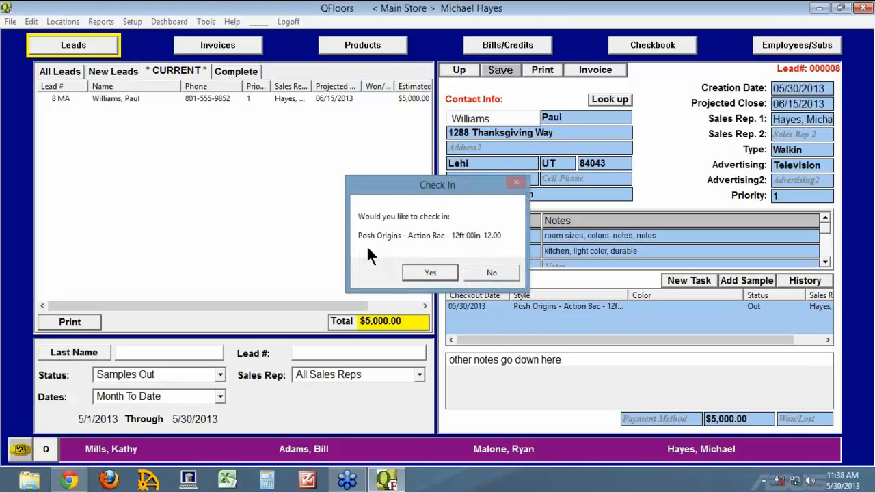
click(448, 272)
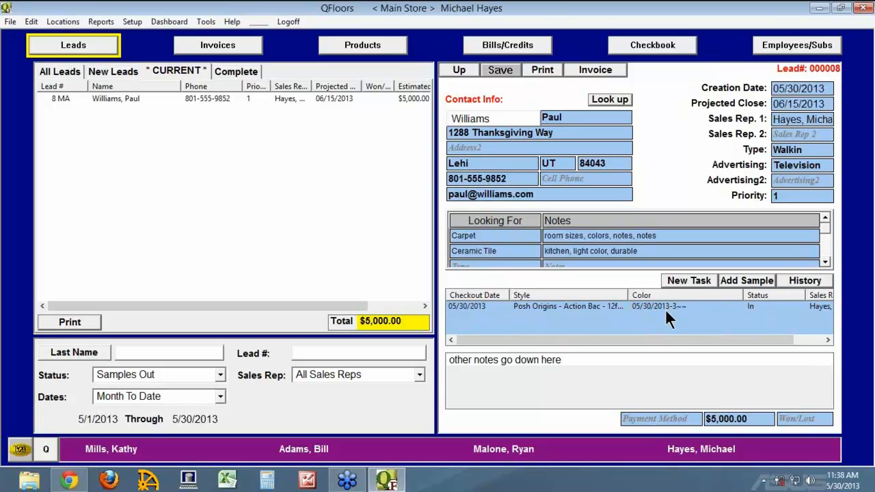
click(809, 279)
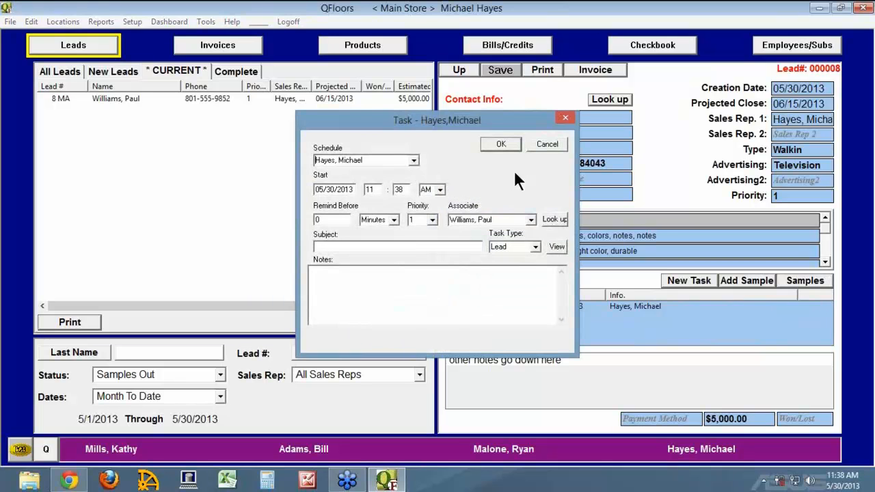
click(547, 144)
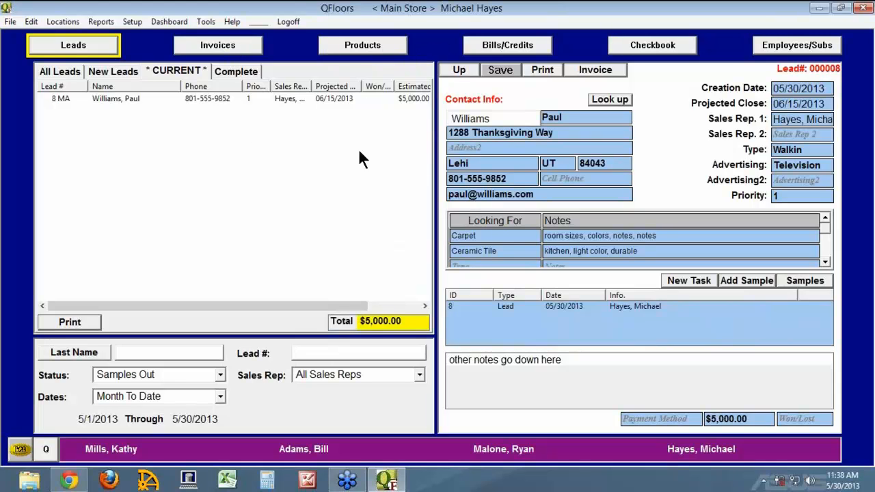
click(171, 21)
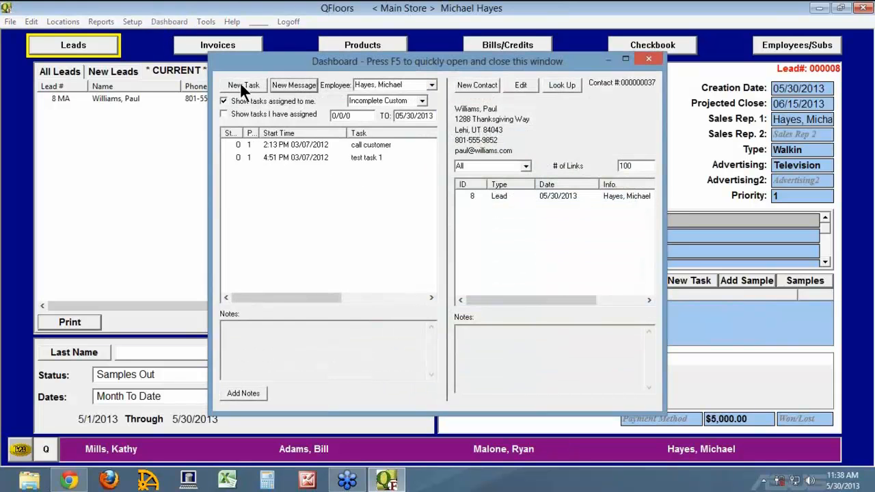
click(649, 59)
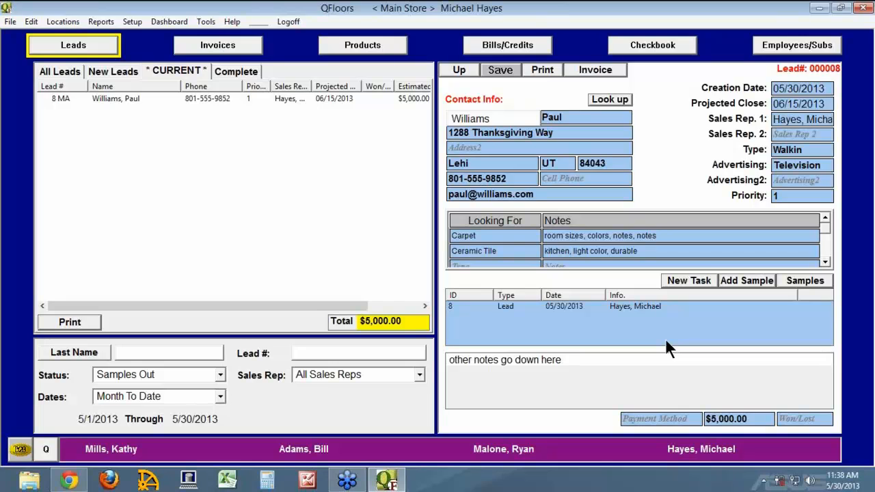
Leave lead 8's Won/Lost status unset and create a proposal invoice from it.
click(805, 419)
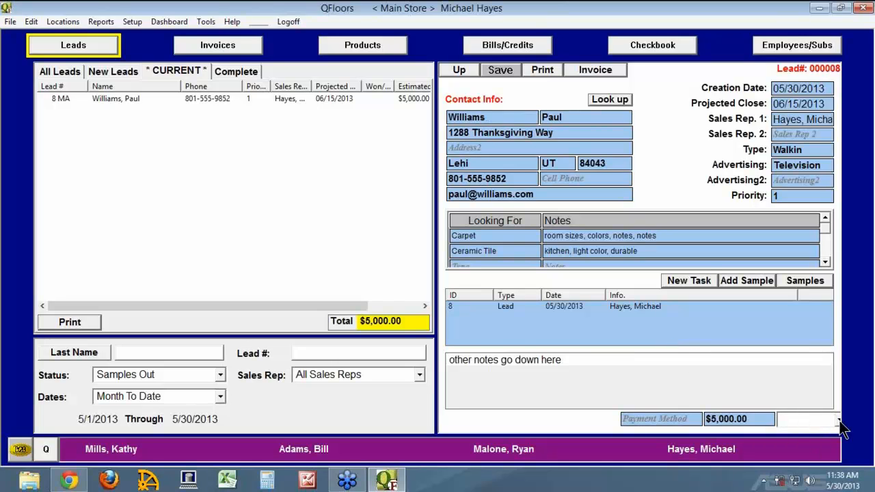
click(839, 419)
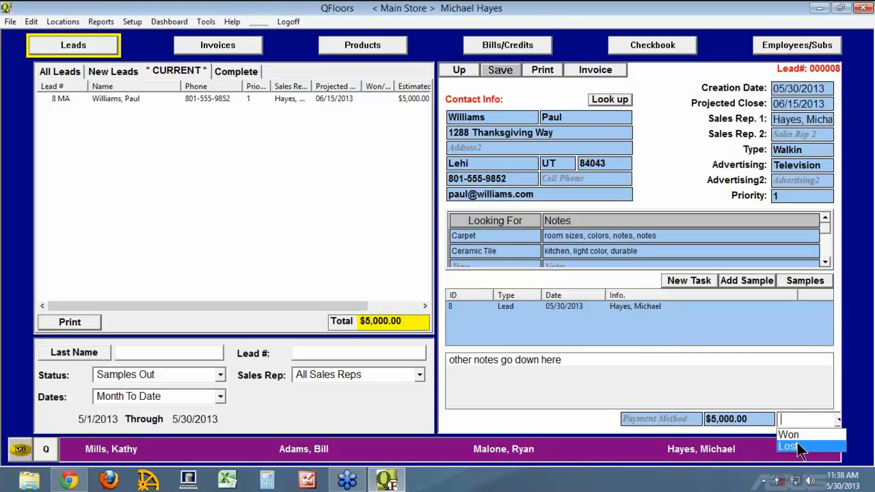
click(707, 180)
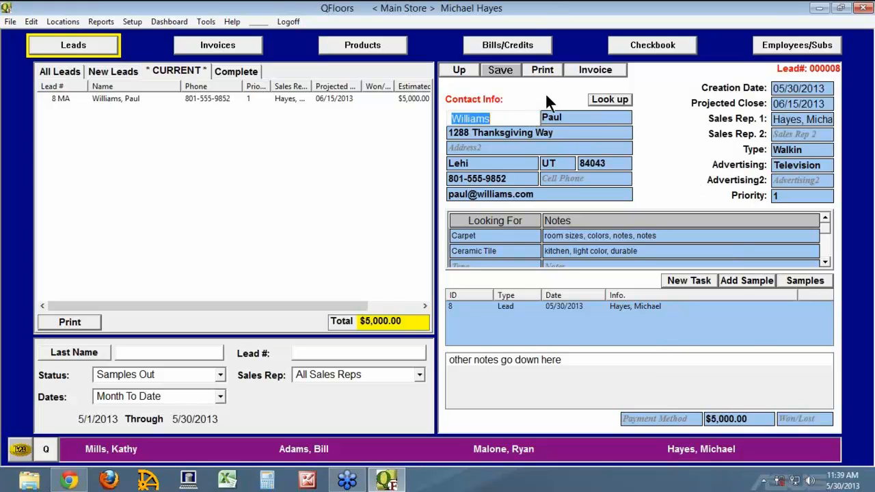
click(593, 69)
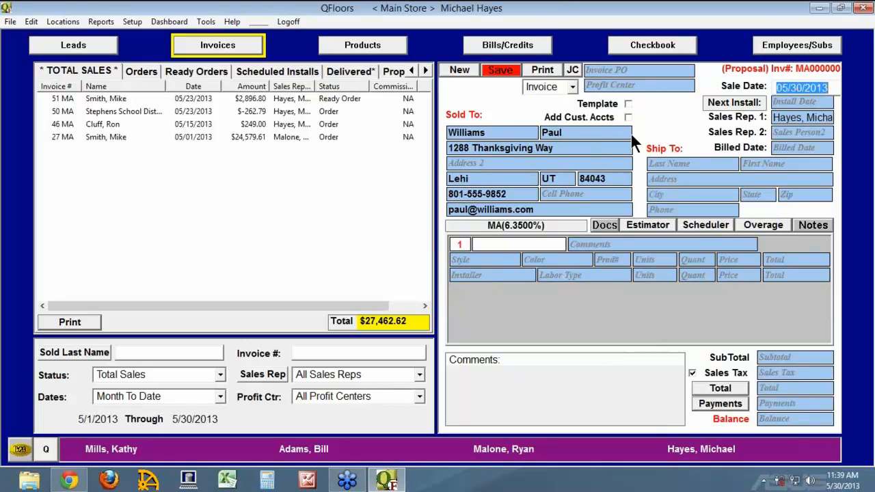
Set the invoice install date to 06/22/2013.
click(783, 101)
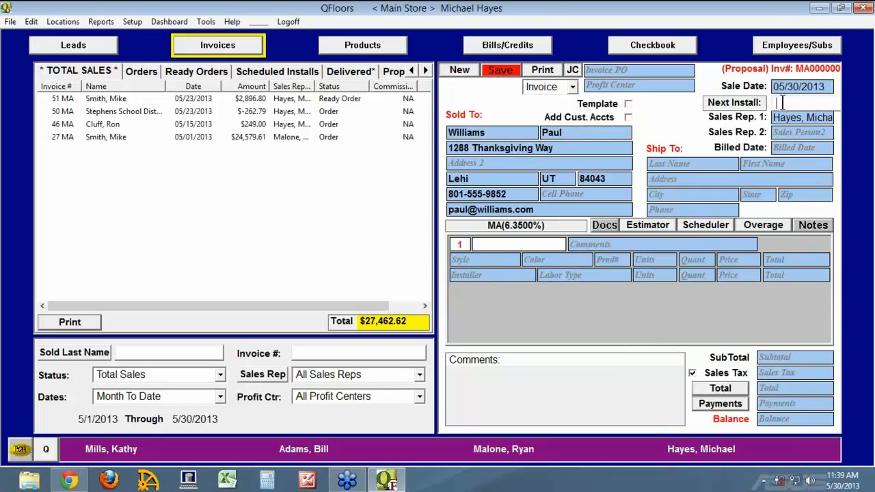
text(06/22/20)
text(13)
click(829, 116)
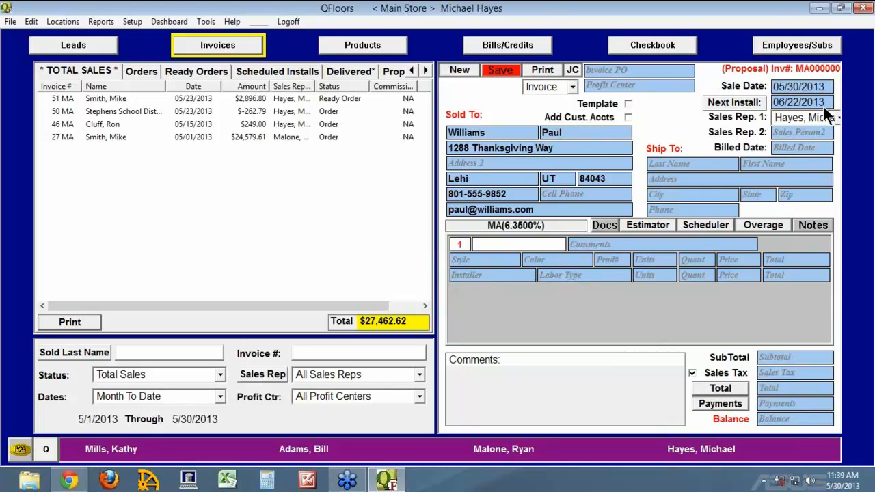
Check the lead's checked-out samples and history, then return to the invoice.
click(492, 262)
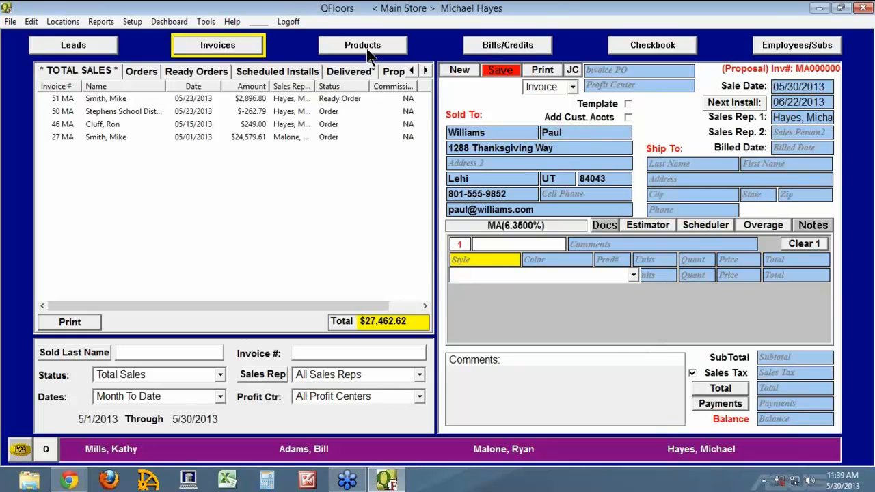
click(97, 46)
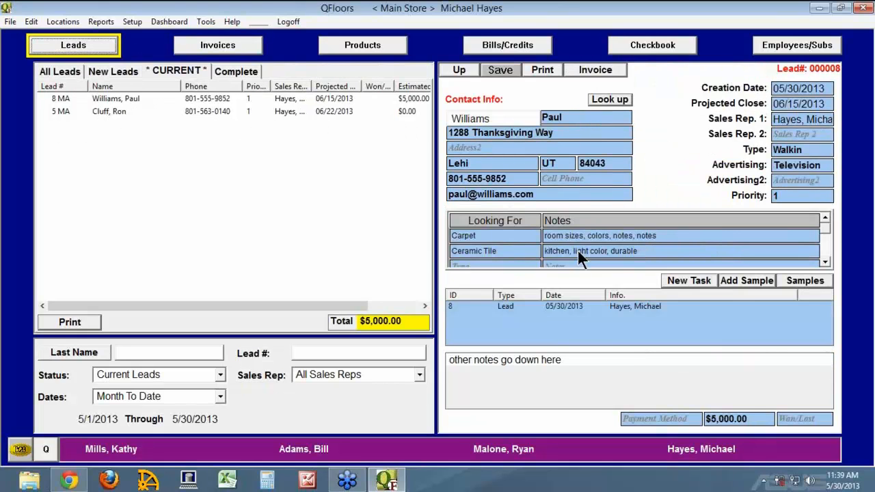
click(815, 279)
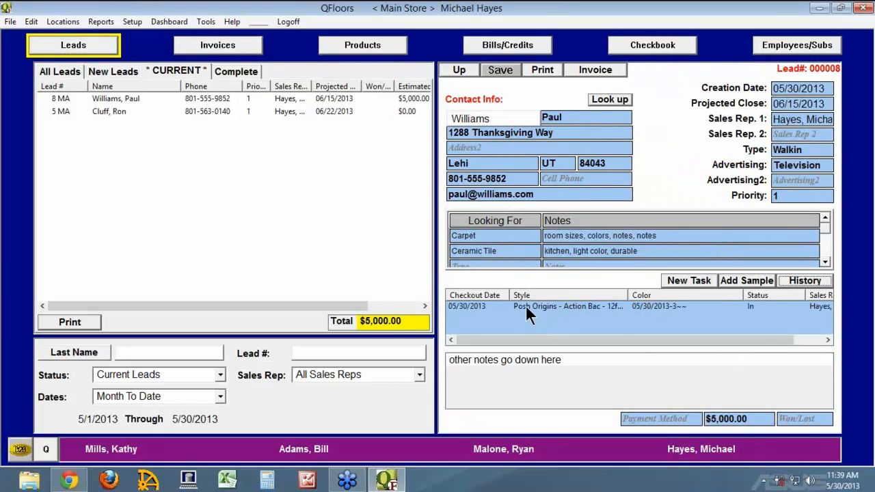
click(810, 283)
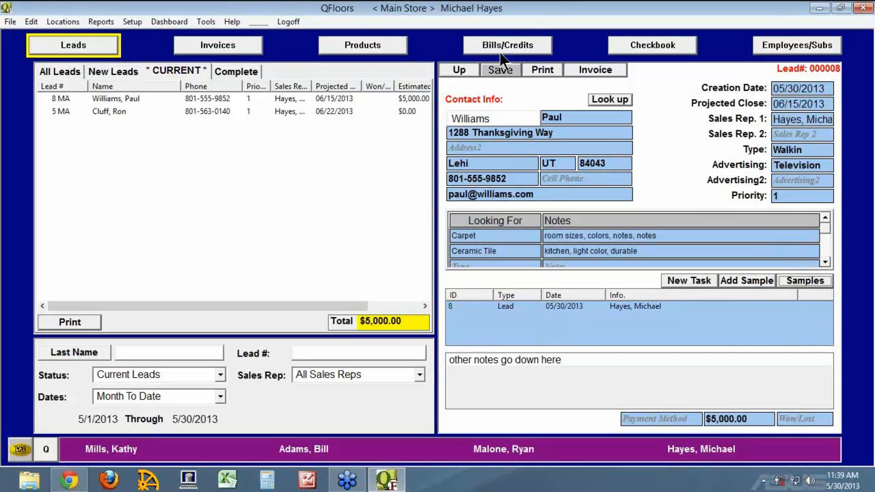
click(248, 46)
Add Posh Origins carpet in April Sky, quantity 12_0 x 58 (696 SqFt).
click(502, 273)
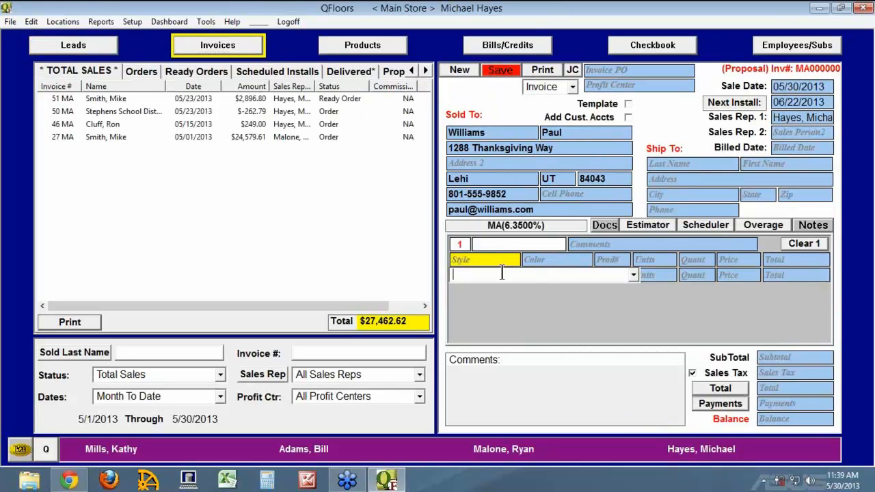
text(p)
key(Tab)
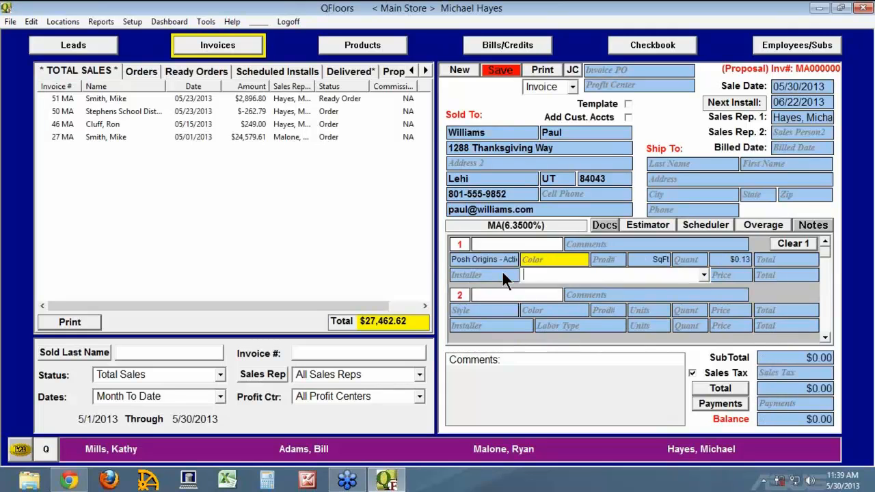
click(703, 275)
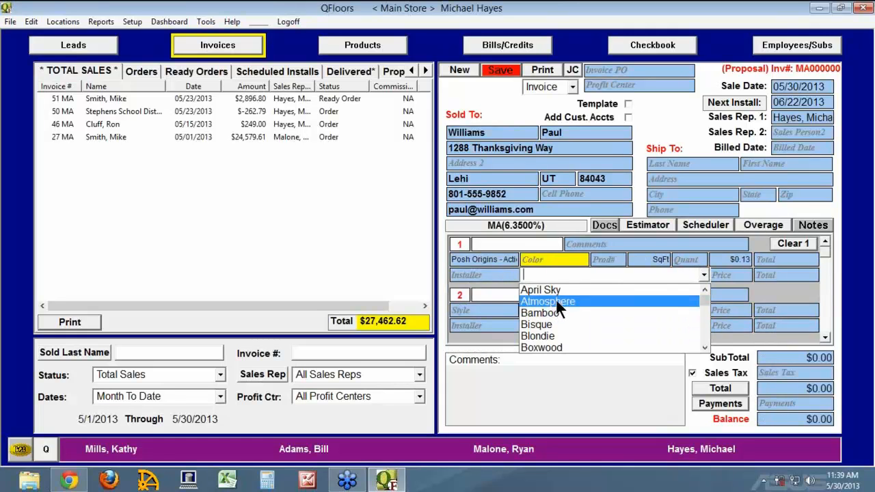
click(554, 291)
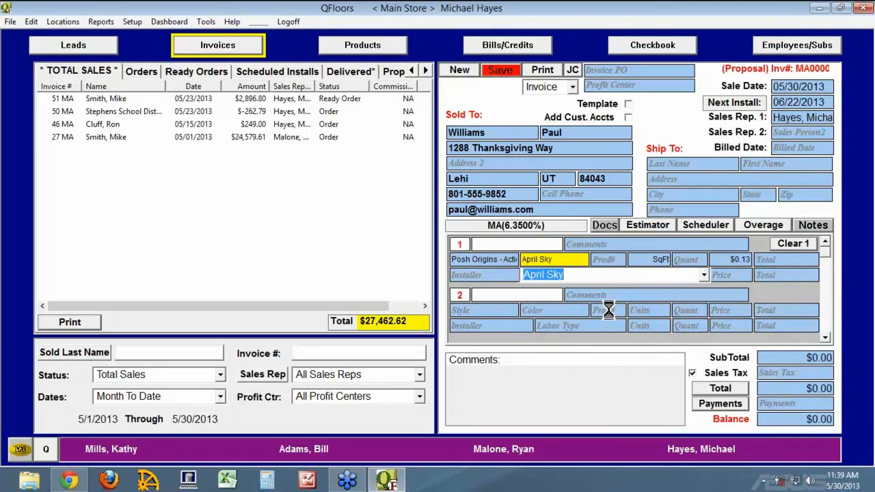
key(End)
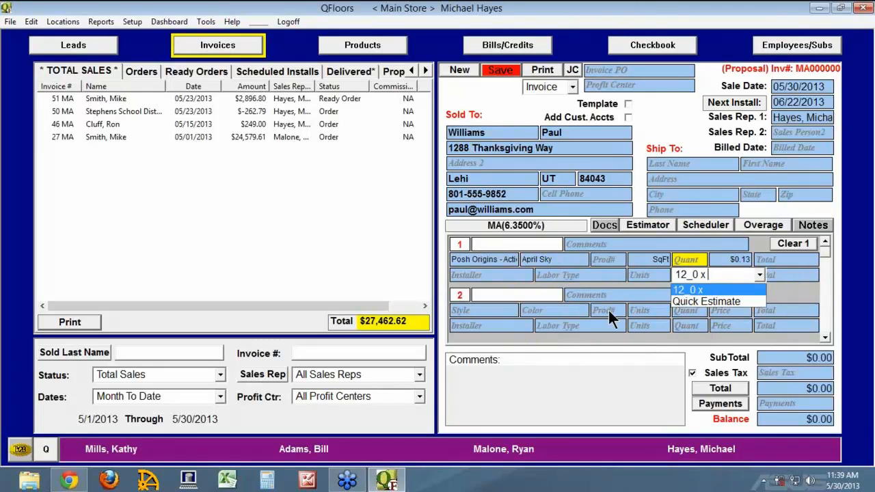
text(58)
key(Return)
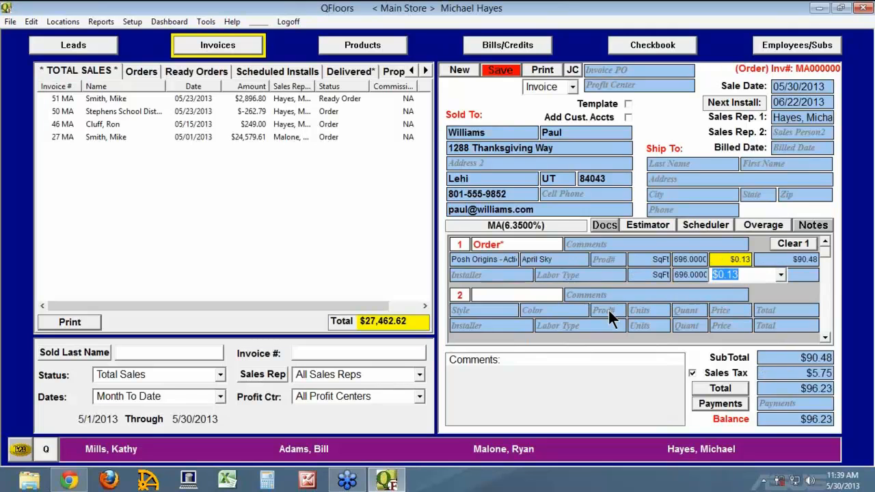
Add Carpet - Berber/Heavy labor and save the invoice at $473.28.
key(Return)
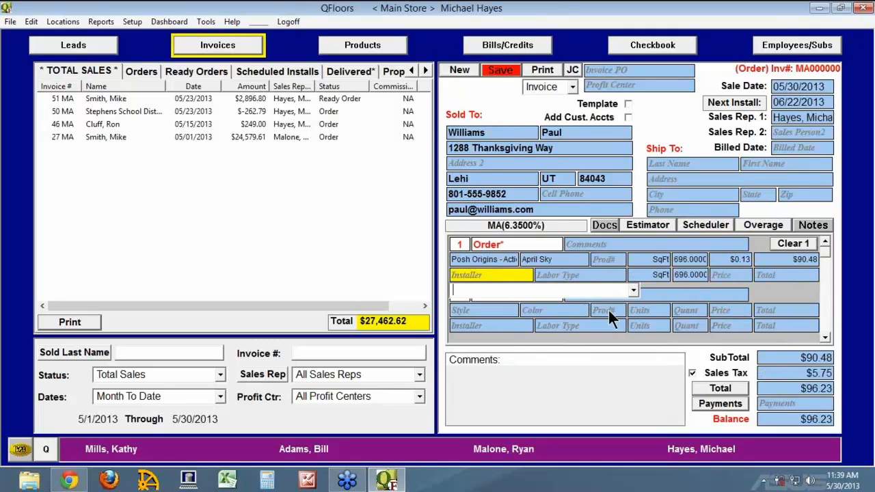
key(Return)
text(Carpet - Berber/Heavy)
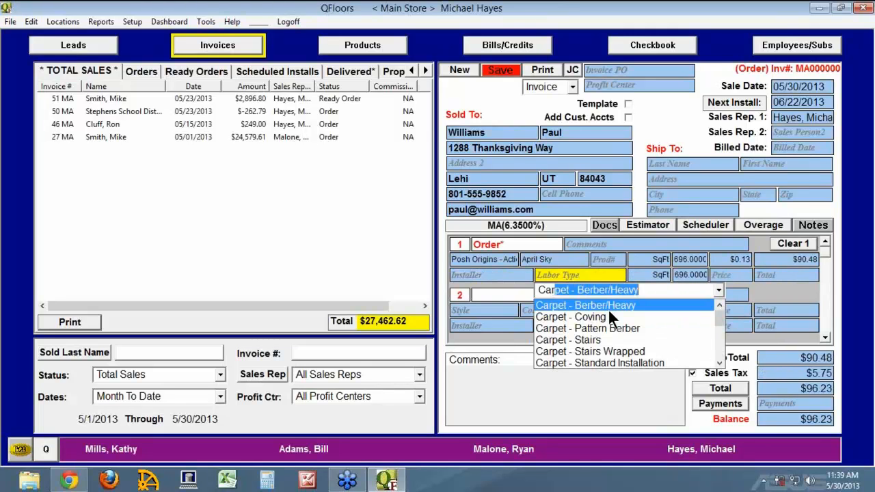
key(Return)
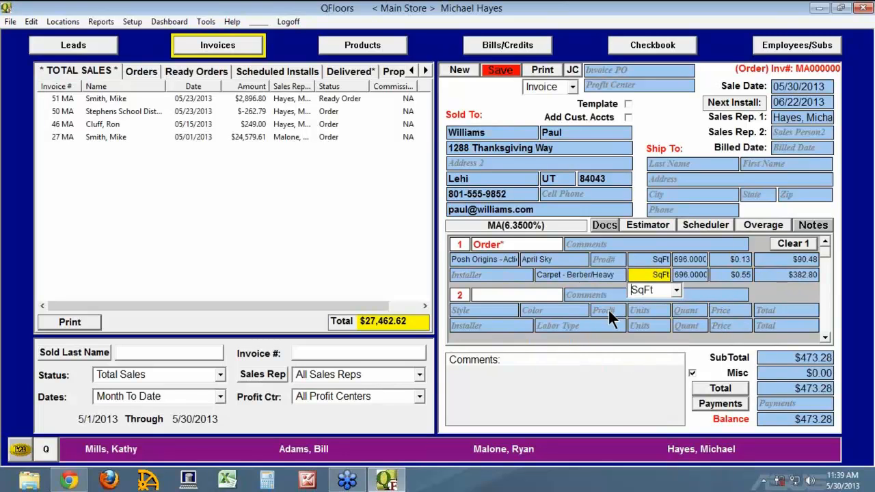
click(505, 72)
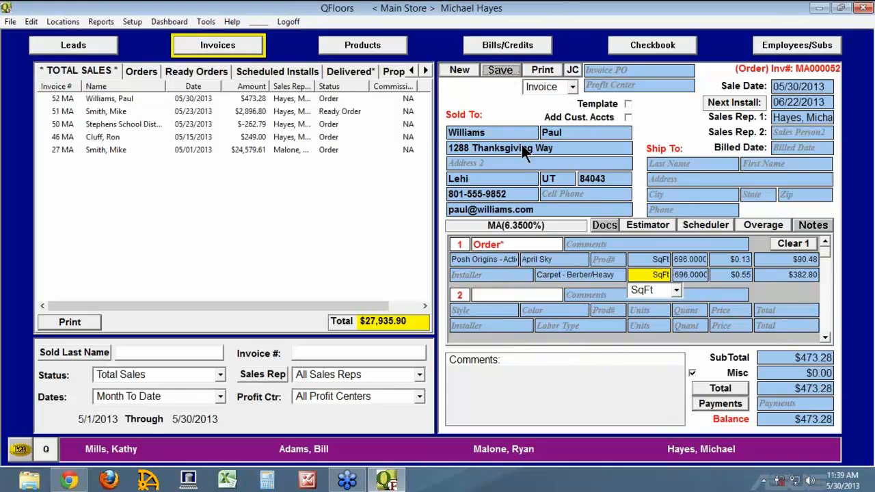
click(73, 45)
Compare the Current and Complete lead lists and select lead 8 MA, now marked Won.
click(59, 98)
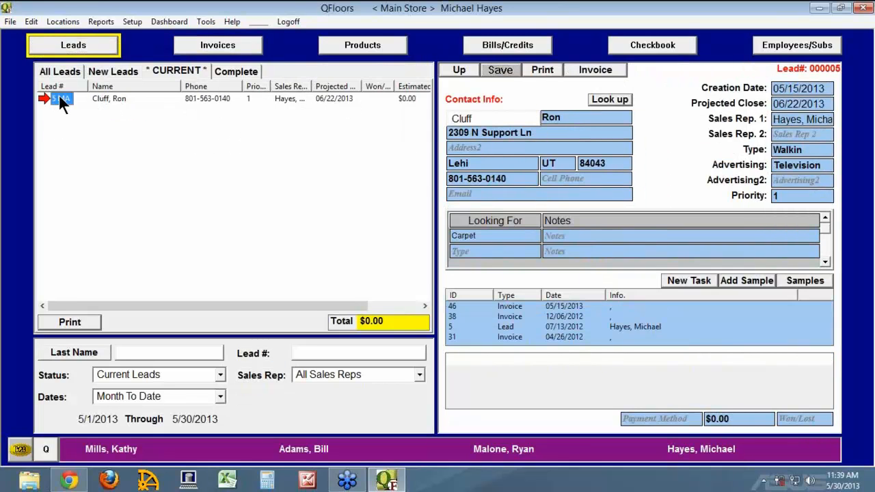
click(75, 100)
click(235, 72)
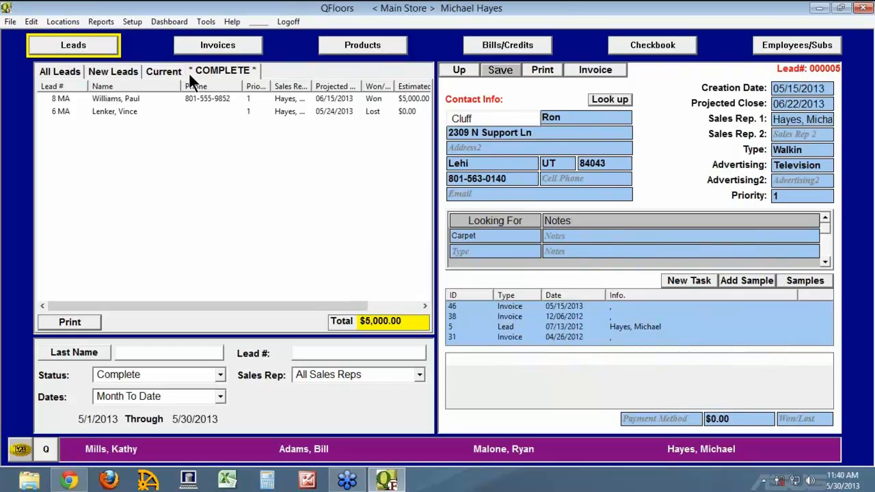
click(62, 99)
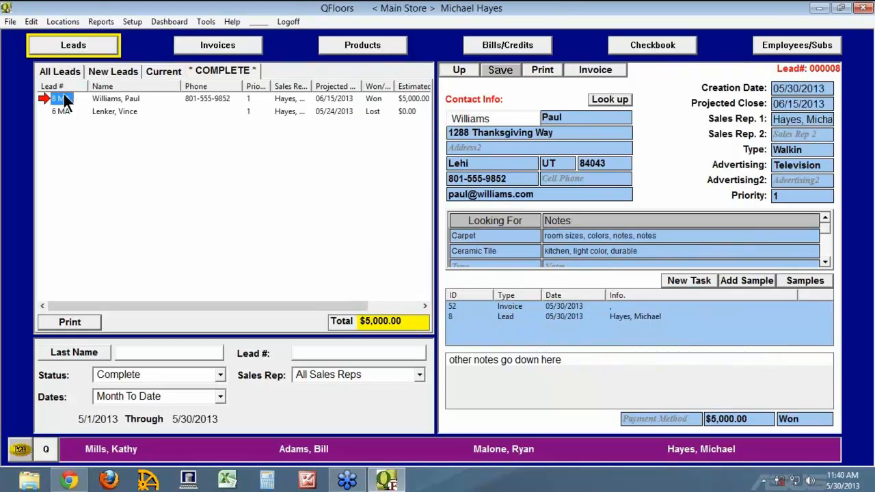
click(163, 72)
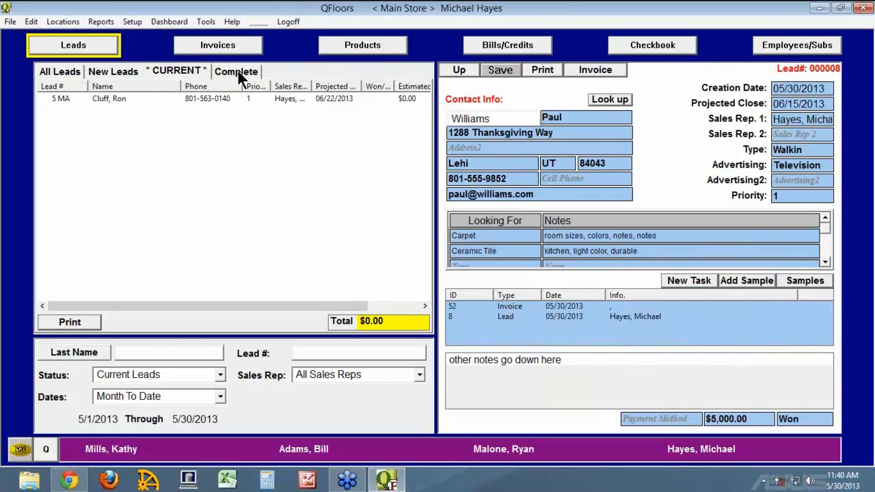
click(237, 69)
click(99, 98)
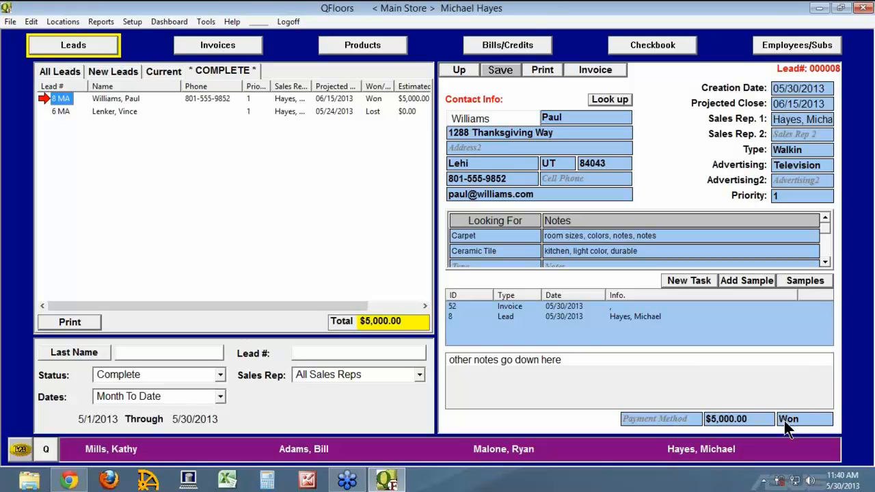
Change invoice MA000052's line status to Proposal and save it as a proposal.
click(203, 49)
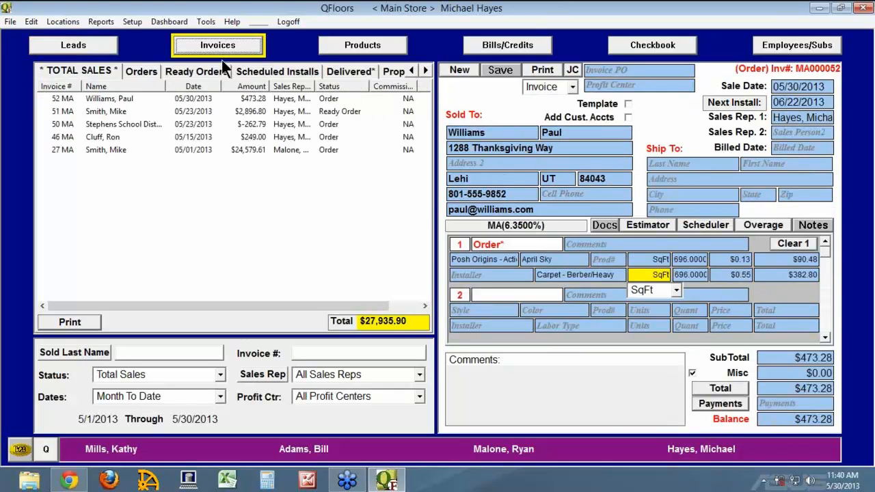
click(509, 244)
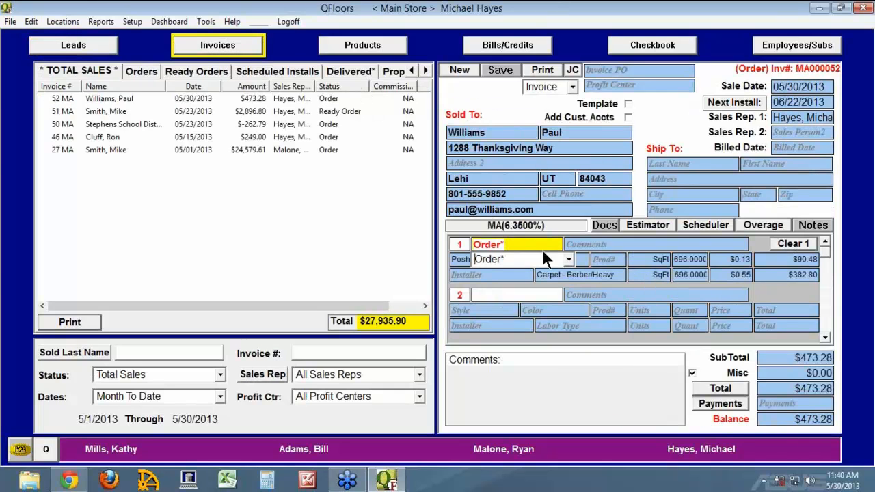
click(569, 260)
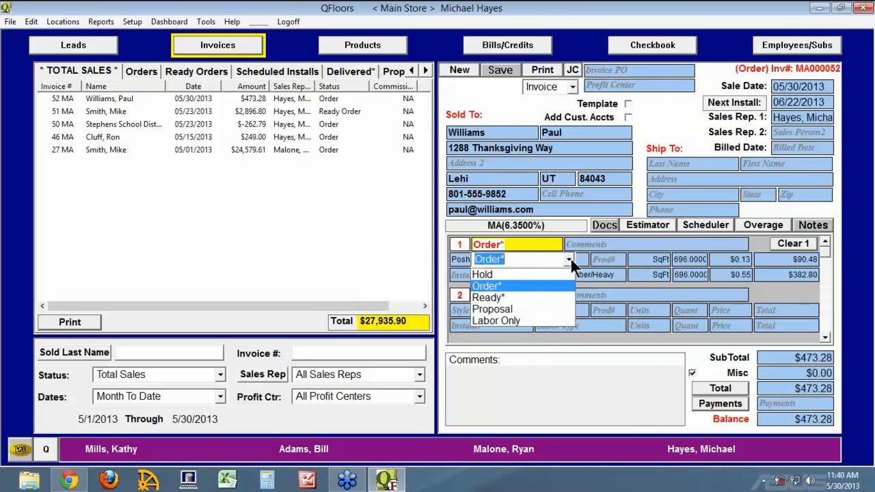
click(525, 308)
click(511, 73)
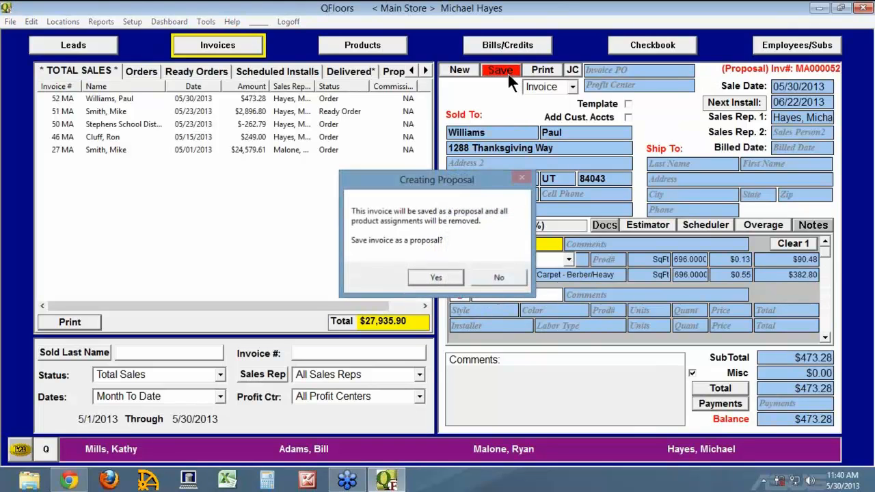
click(438, 277)
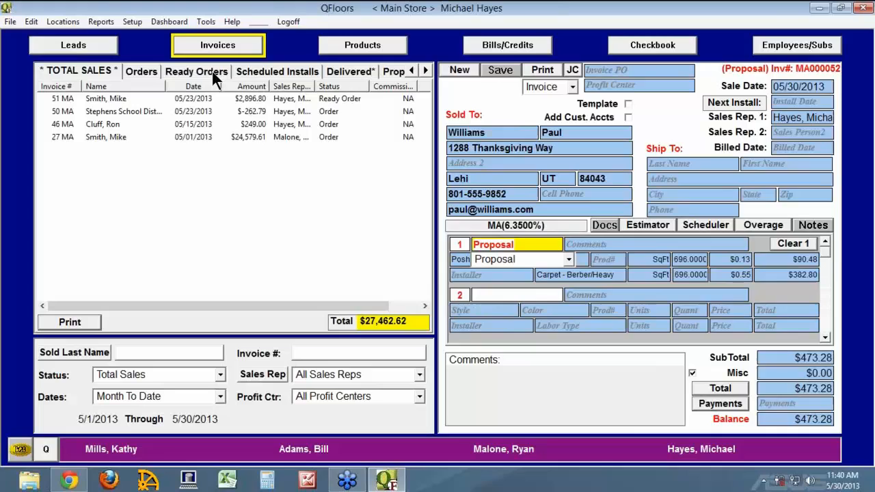
click(85, 48)
click(57, 99)
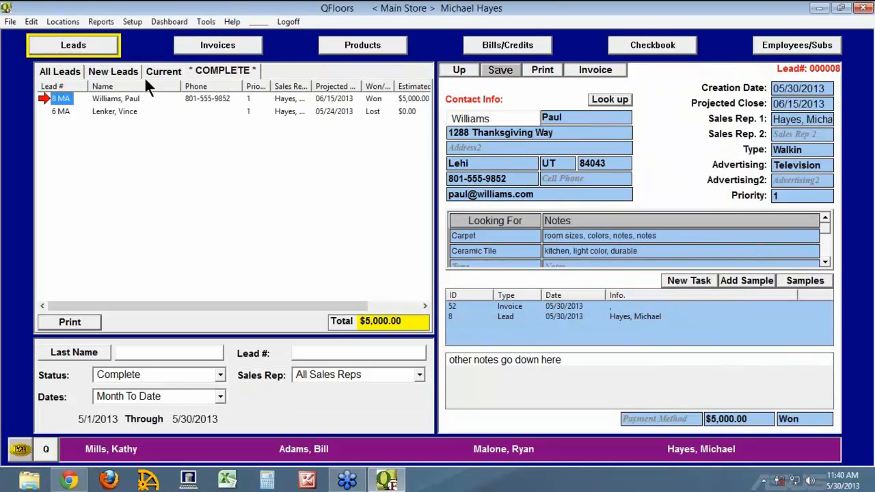
Browse the Current and Complete lead lists and open the Lost lead 6 MA.
click(167, 71)
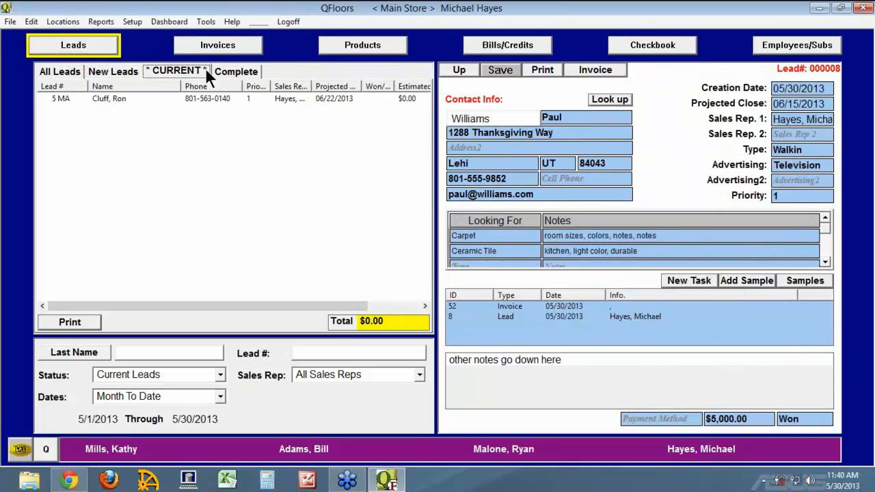
click(220, 76)
click(59, 101)
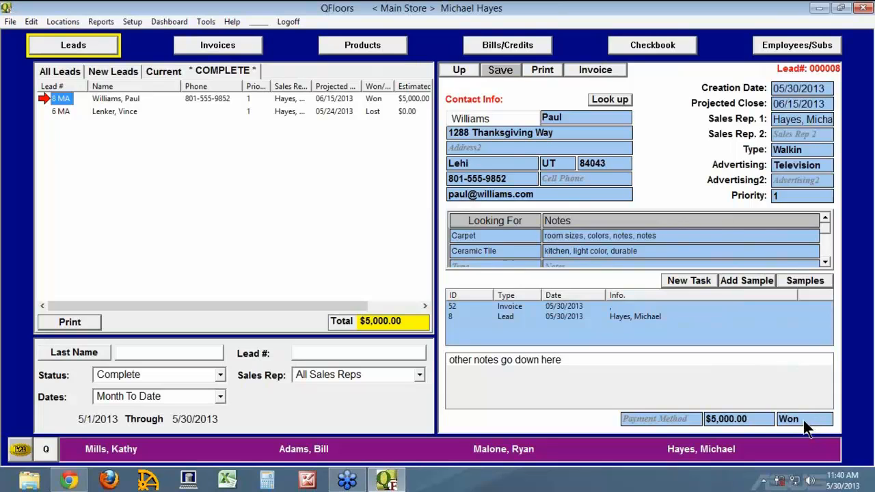
click(62, 112)
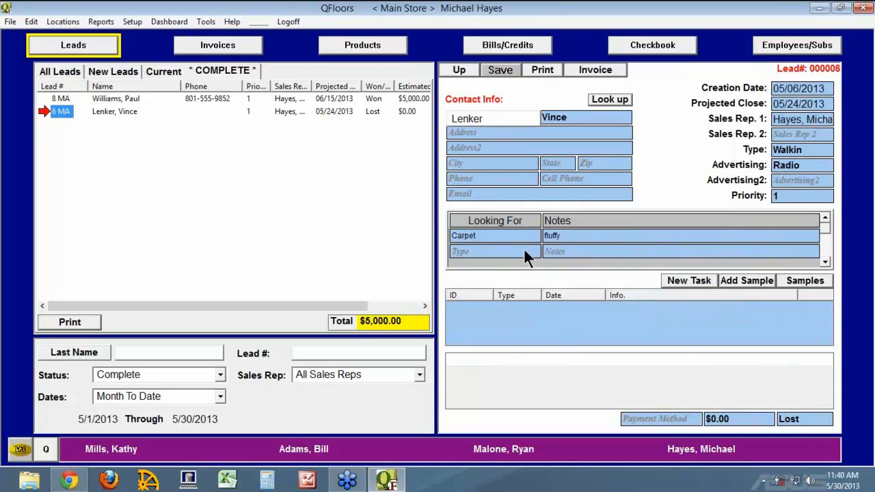
Clear lead 6 MA's Won/Lost status and save the lead.
click(818, 419)
click(841, 422)
click(809, 433)
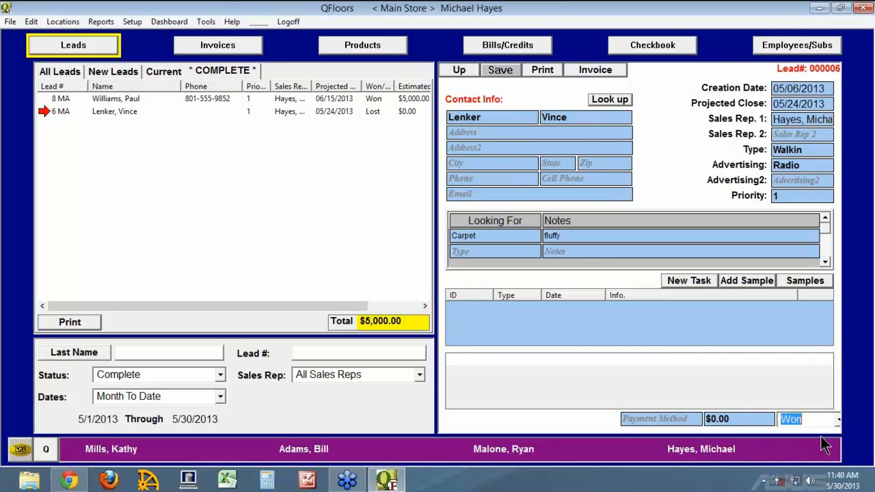
key(Tab)
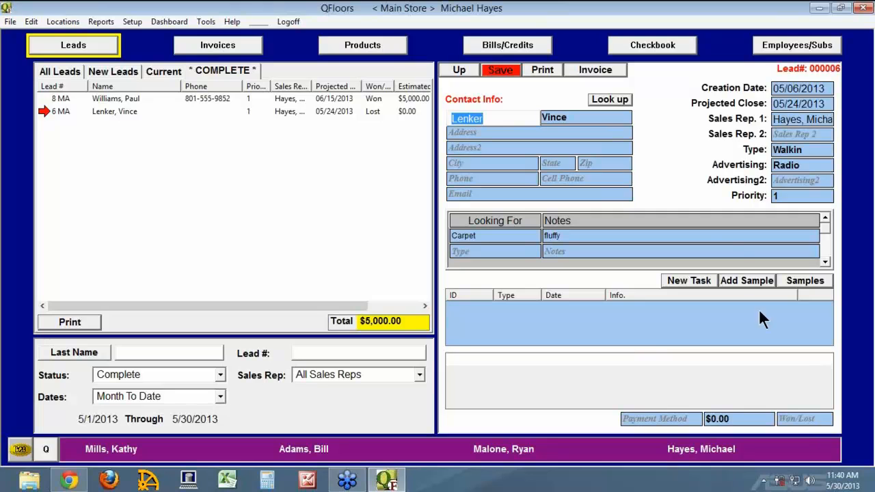
click(500, 70)
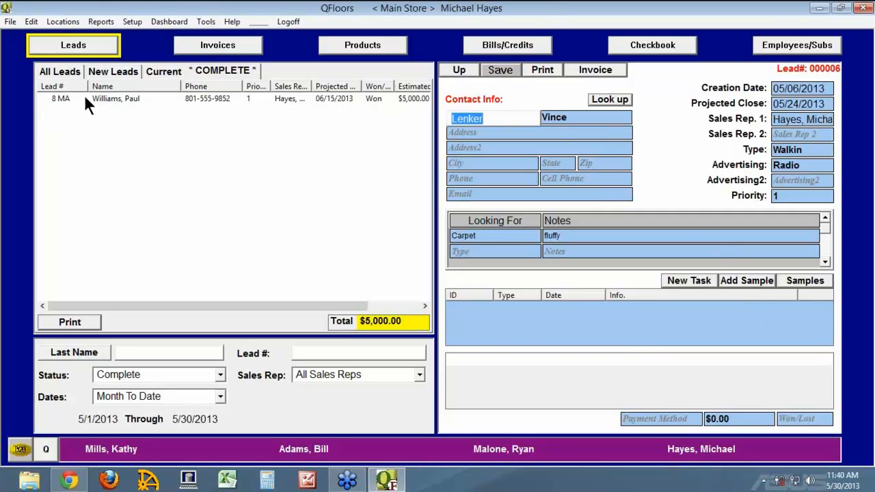
Select lead 6 MA under Current leads and start an invoice from it.
click(162, 70)
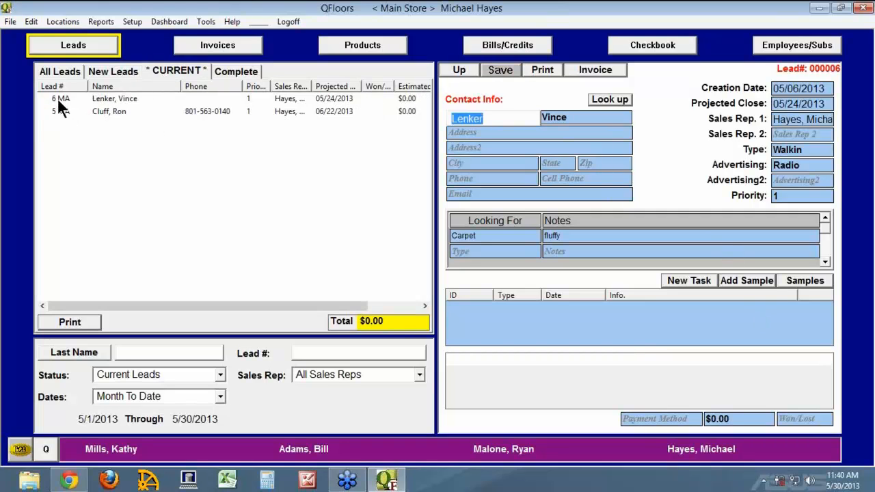
click(57, 99)
click(601, 70)
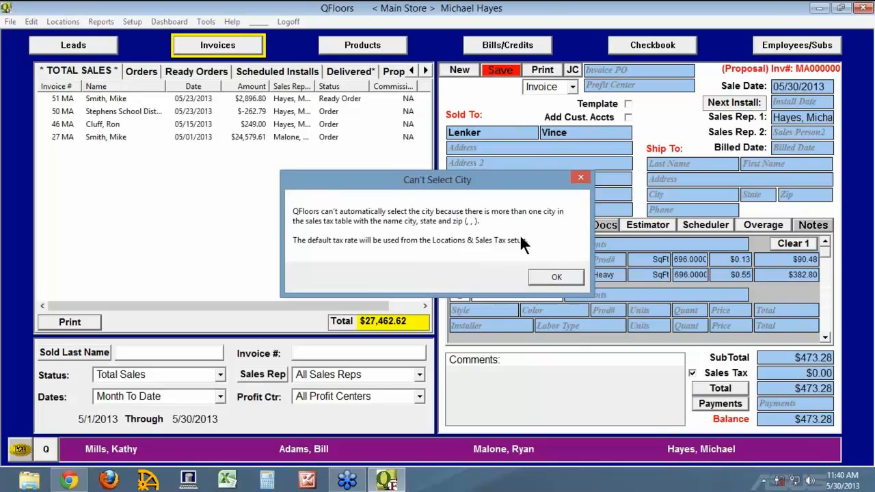
Accept the default tax rate warning and save lead 6's invoice as proposal MA000053.
click(550, 276)
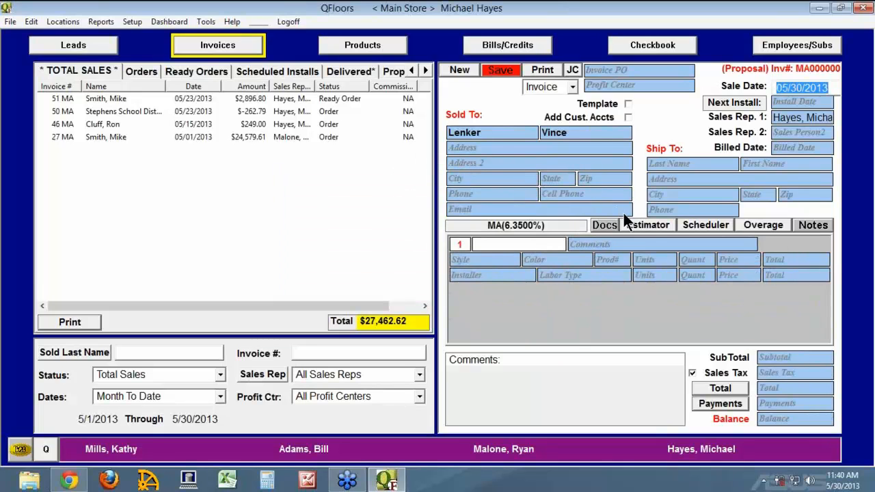
click(507, 260)
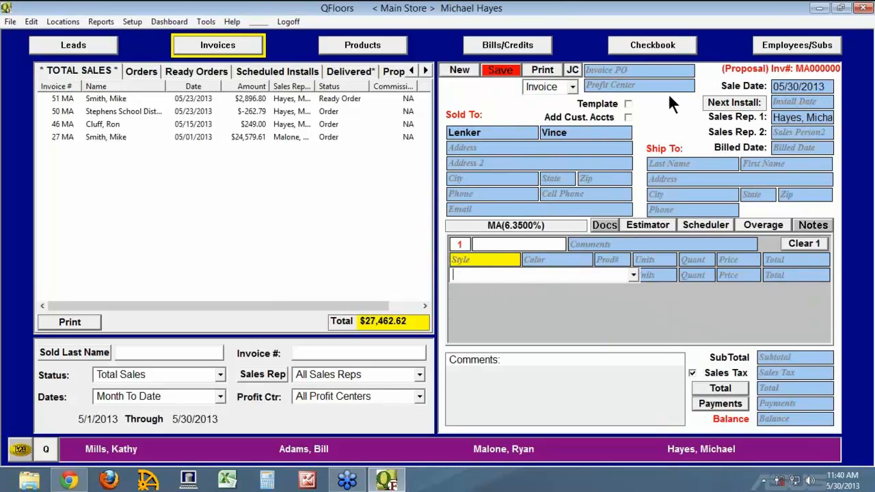
click(501, 72)
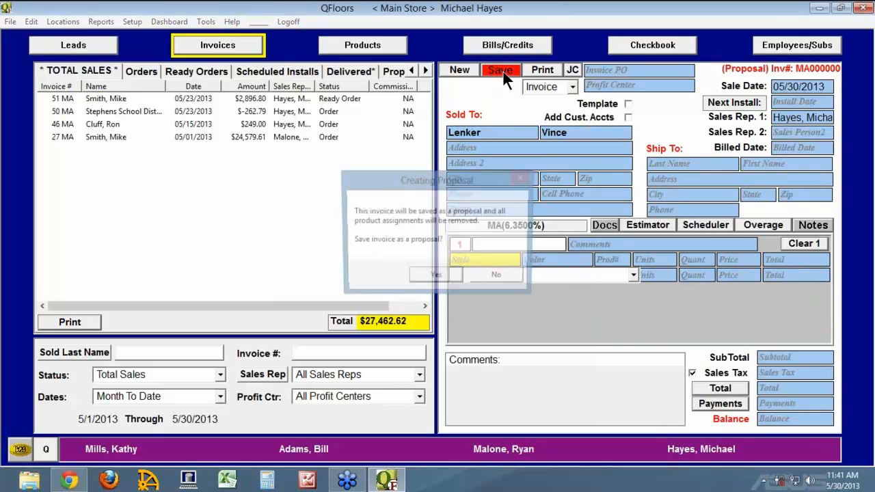
click(425, 277)
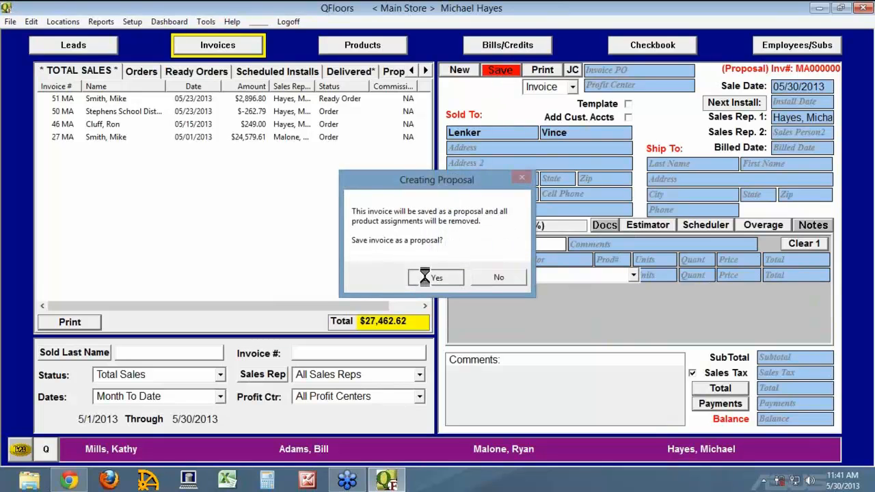
Check the Complete and Current leads, select lead 6 MA, and reopen its proposal.
click(95, 48)
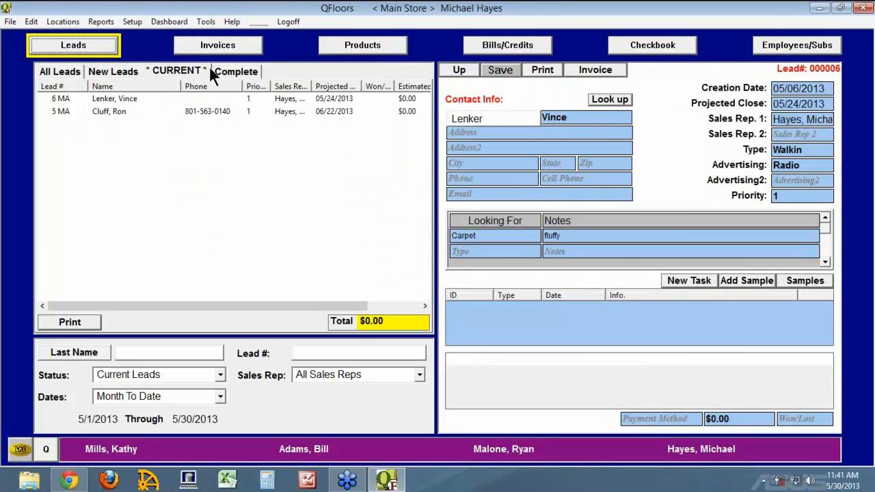
click(232, 71)
click(163, 72)
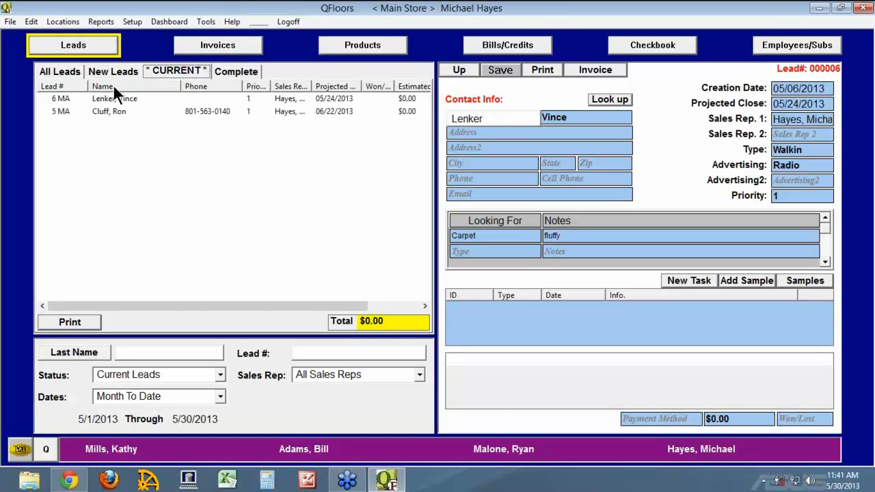
click(67, 98)
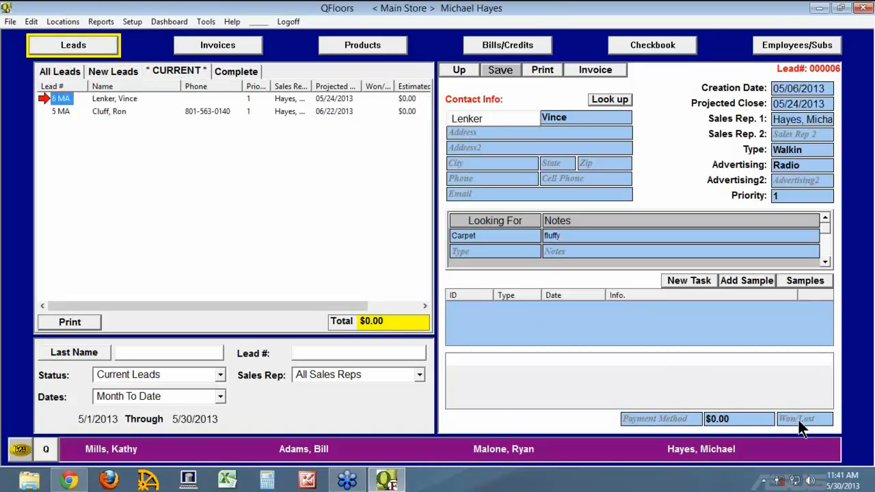
click(238, 48)
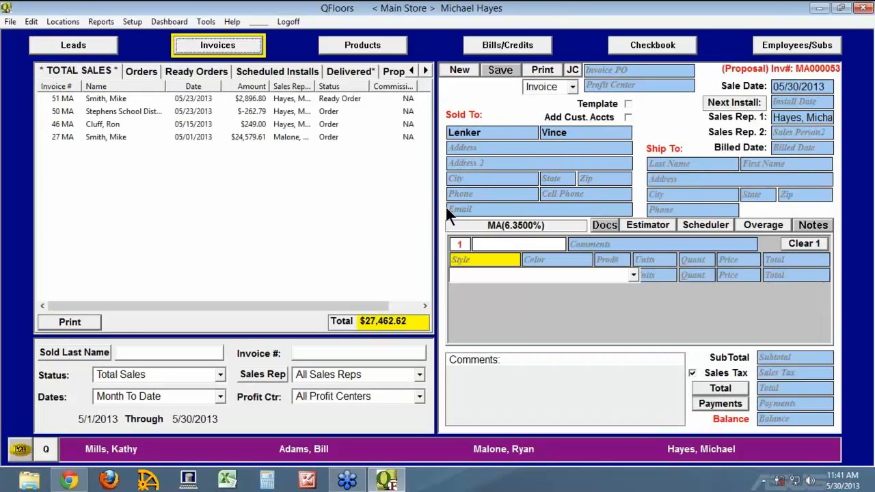
Add a 12 x 25 Posh Origins Bisque line at 5.99, saving MA000053 as a $1,911.11 order.
click(633, 276)
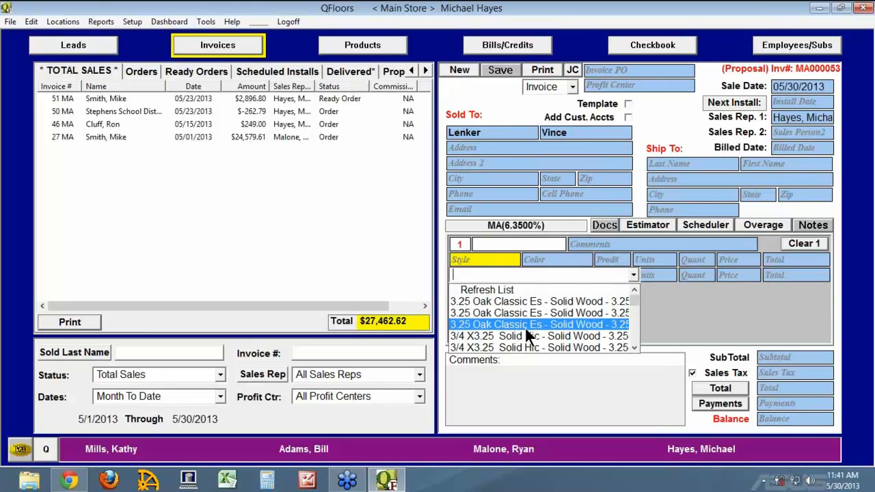
text(pos)
key(Tab)
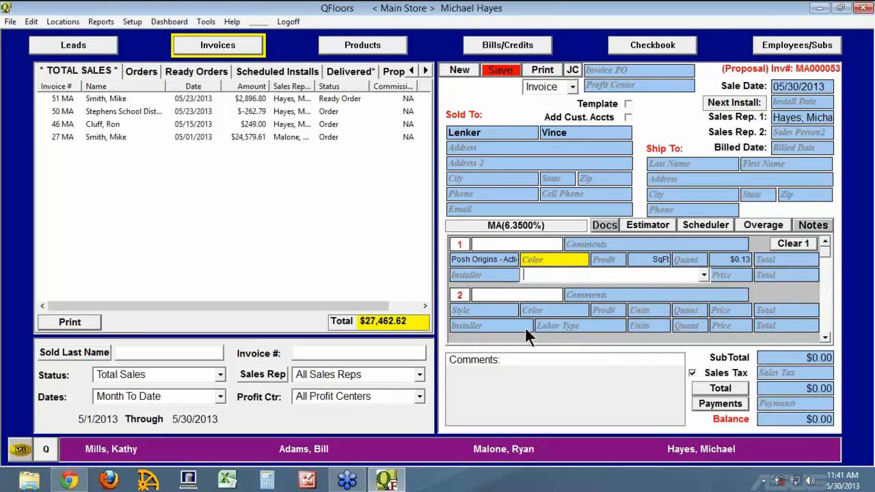
text(bis)
key(Tab)
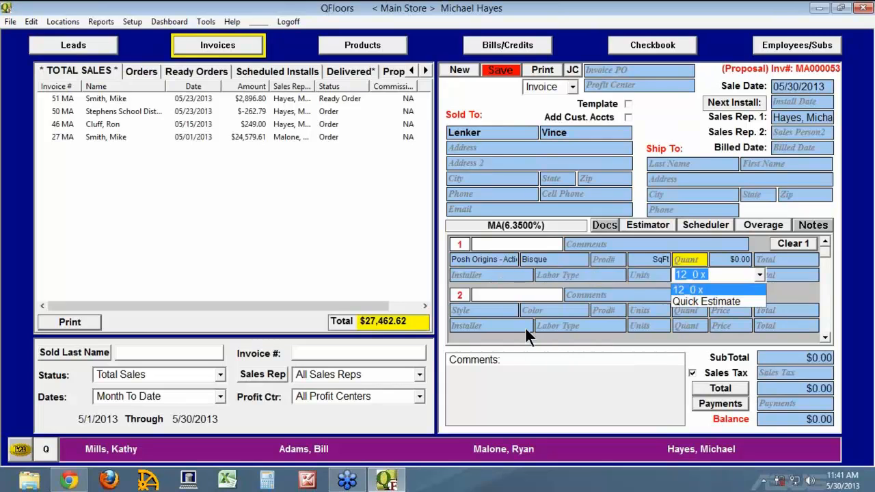
text(25)
key(Tab)
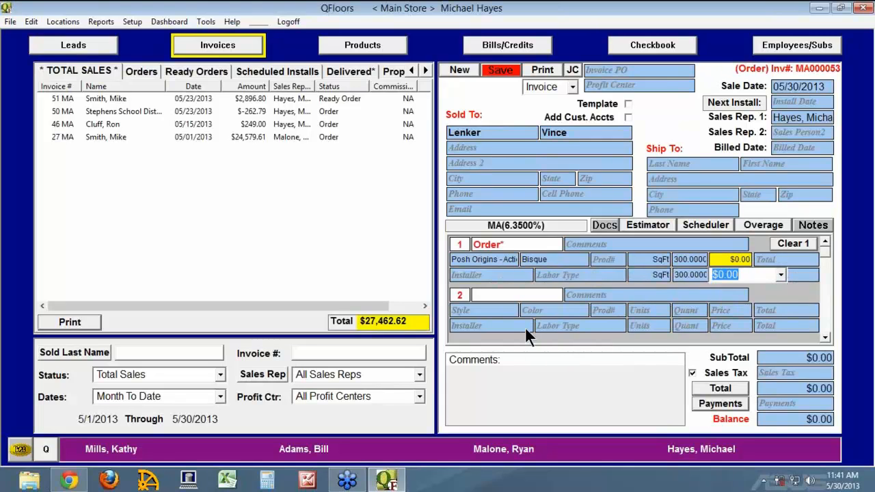
text(5.99)
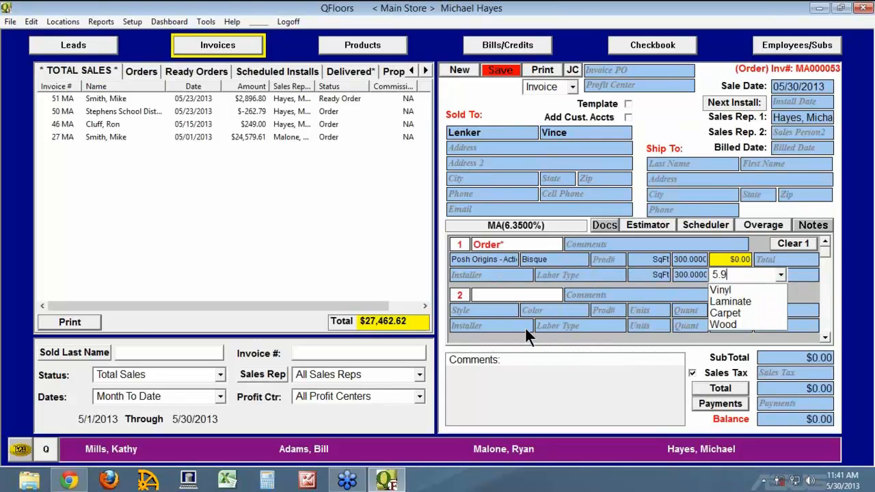
key(Tab)
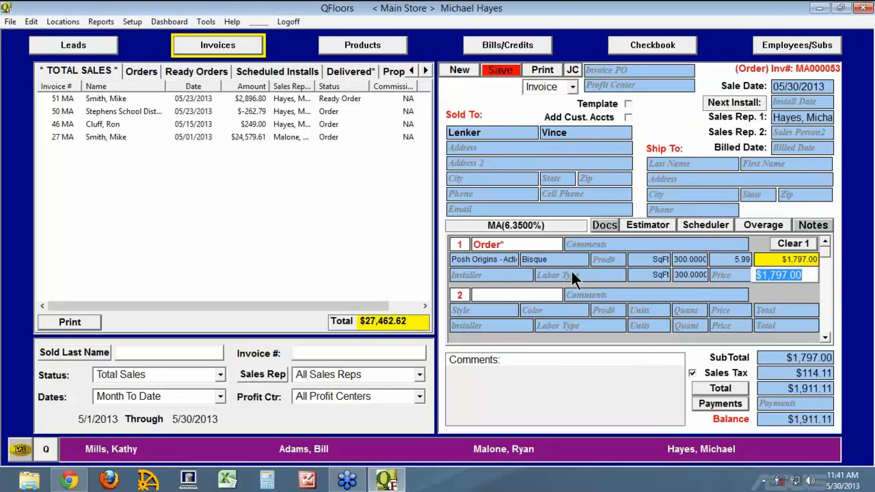
click(509, 75)
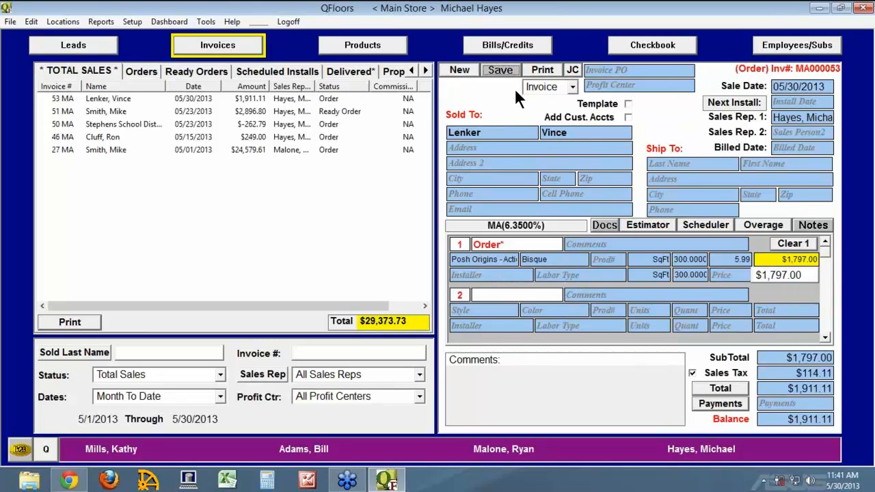
click(87, 48)
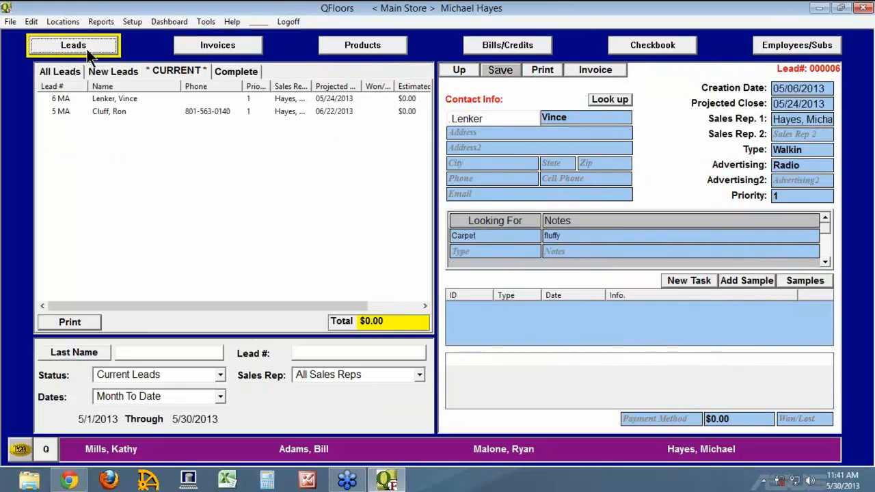
click(230, 71)
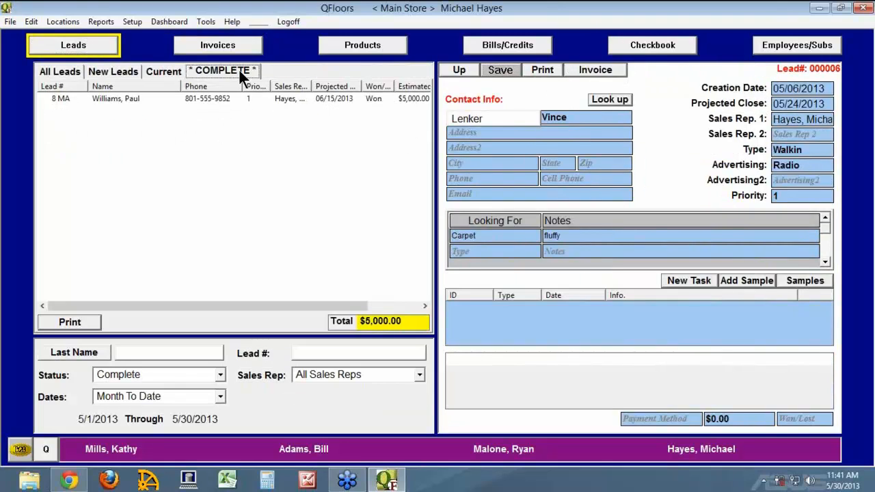
Move between the Current, Complete and New Leads lists, reviewing lead 8 MA and lead 6 MA.
click(167, 70)
click(60, 98)
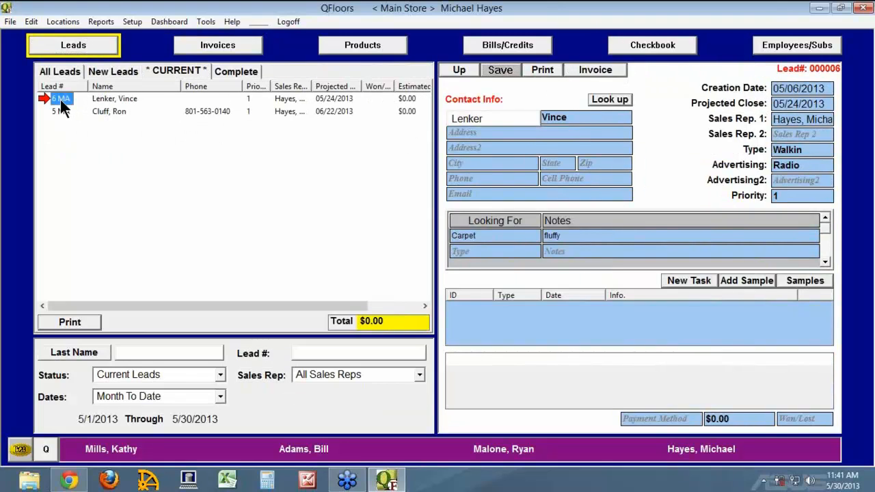
click(240, 72)
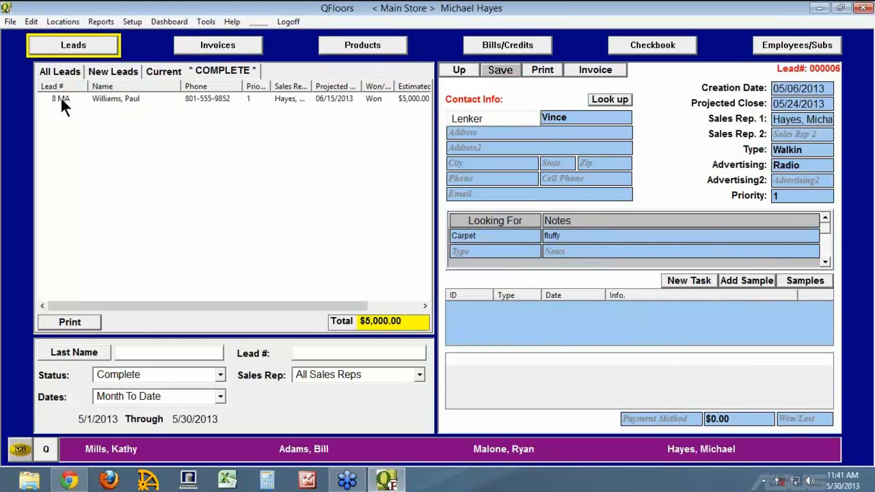
click(61, 98)
click(128, 69)
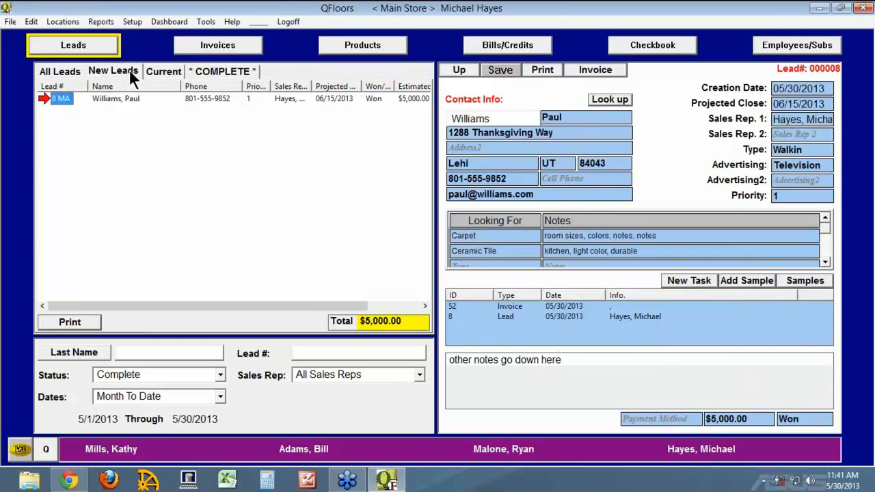
click(179, 68)
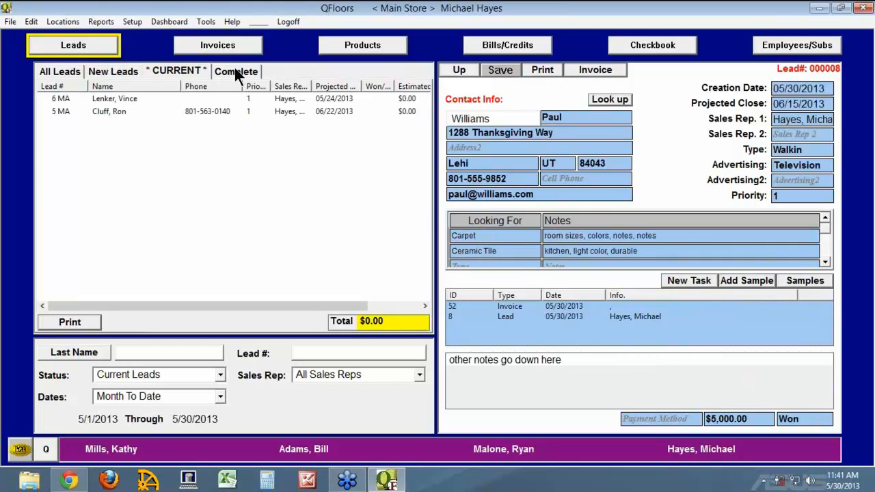
click(54, 98)
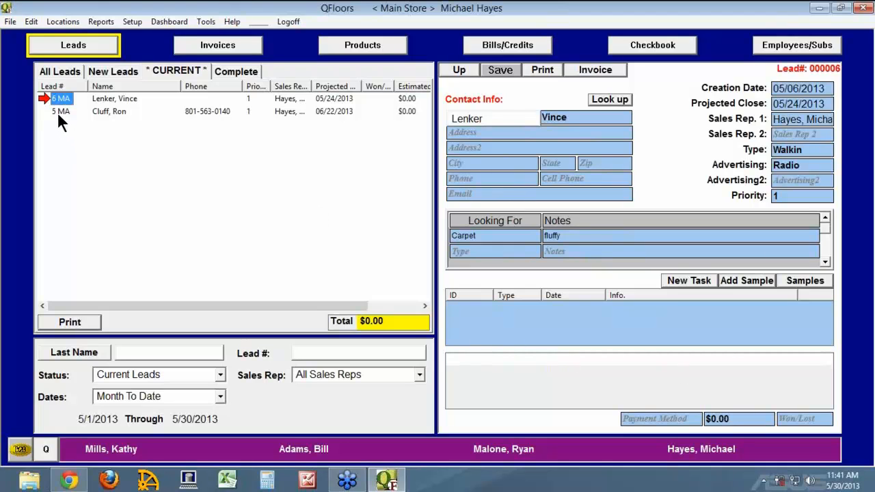
click(250, 71)
click(56, 98)
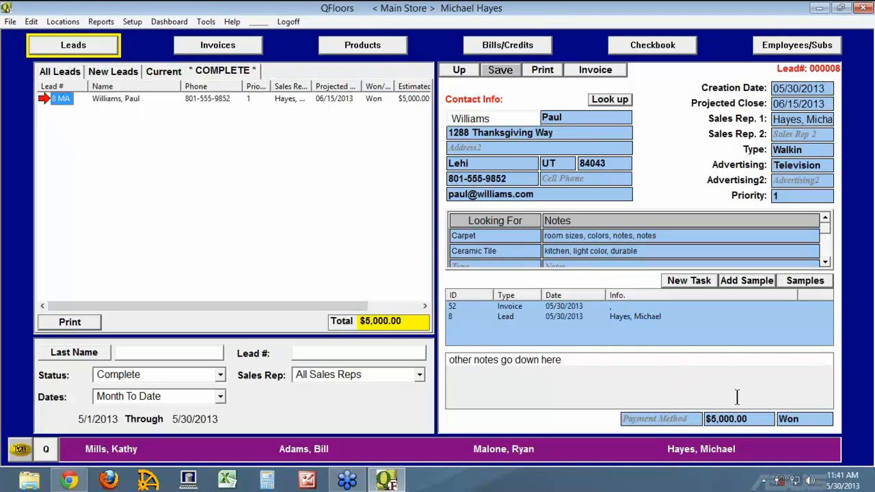
click(162, 70)
click(64, 98)
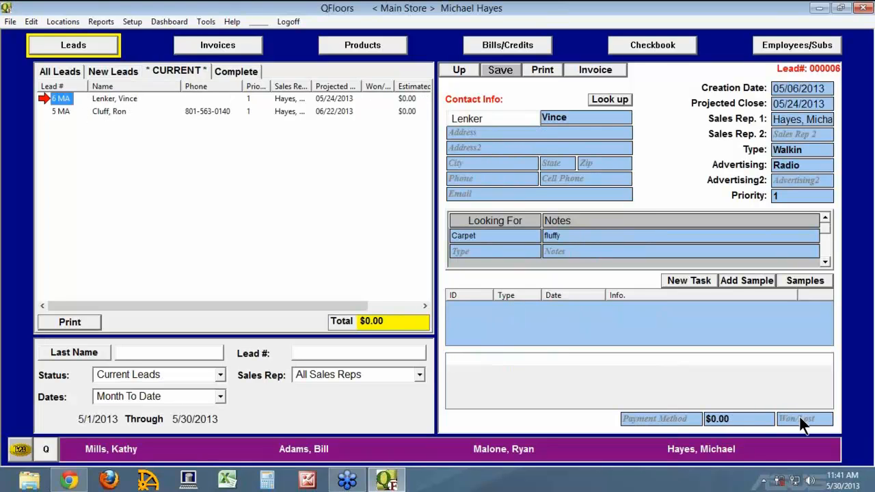
Mark lead 6 as Won, save it, and view it among the Complete leads.
click(839, 420)
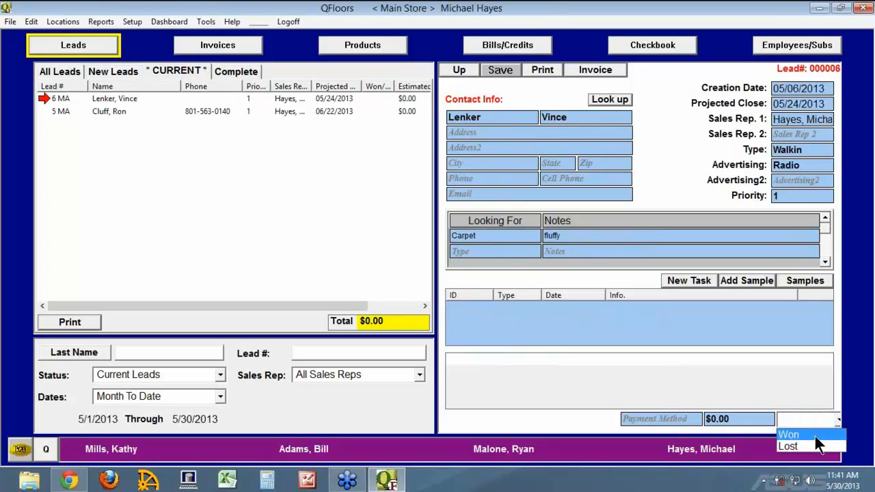
click(815, 436)
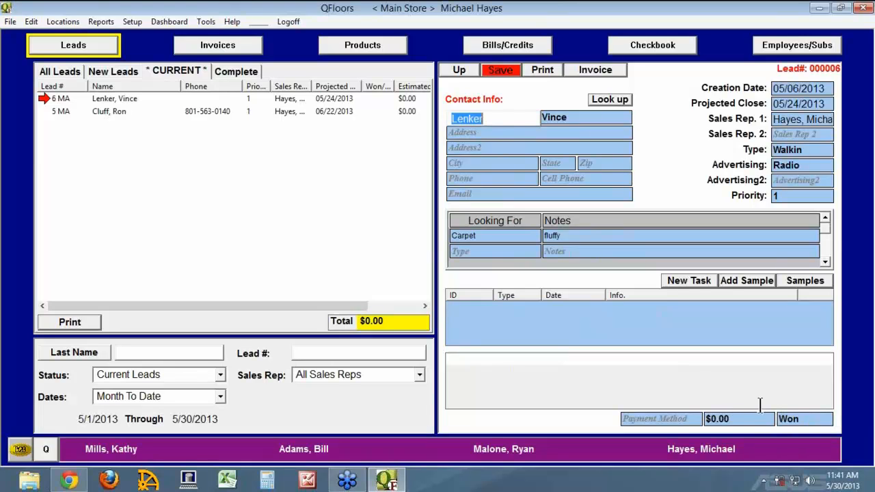
click(501, 74)
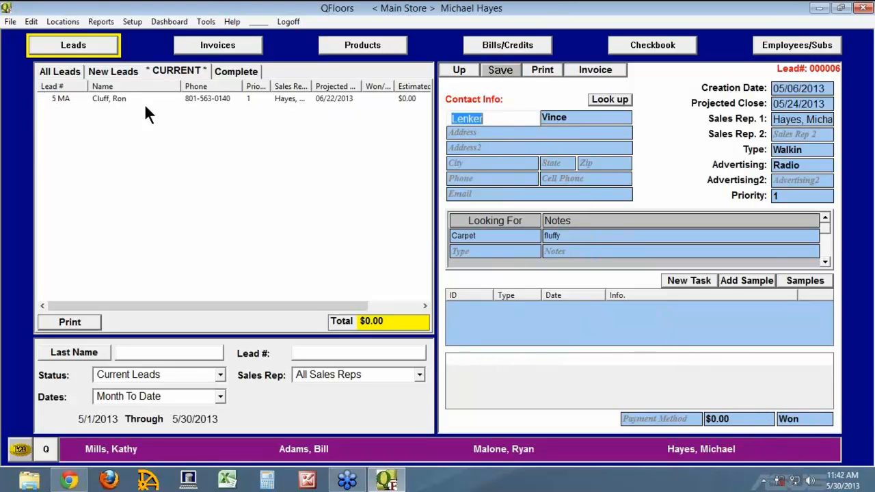
click(237, 70)
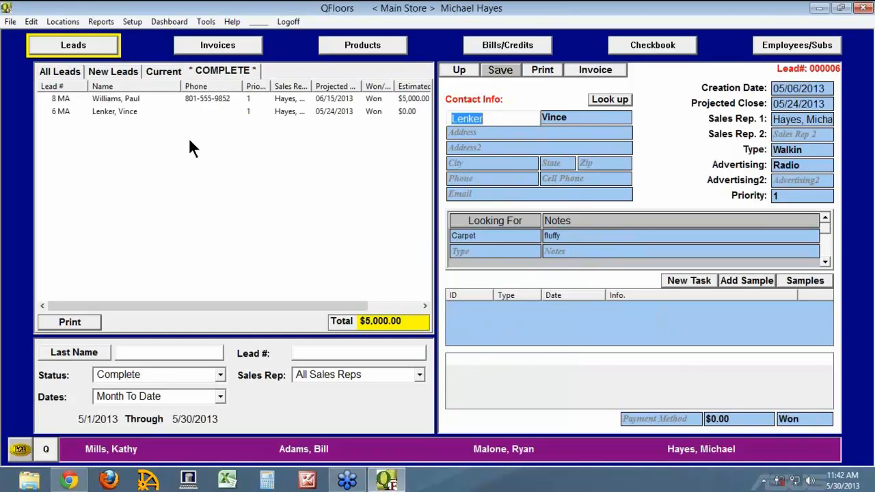
Open the newest invoice, dated 05/30/2013, and jump to its linked lead.
click(224, 51)
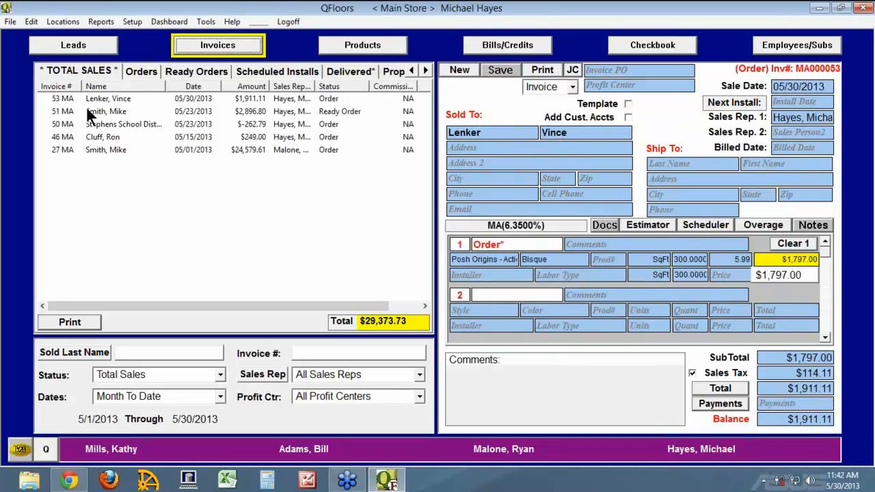
click(42, 97)
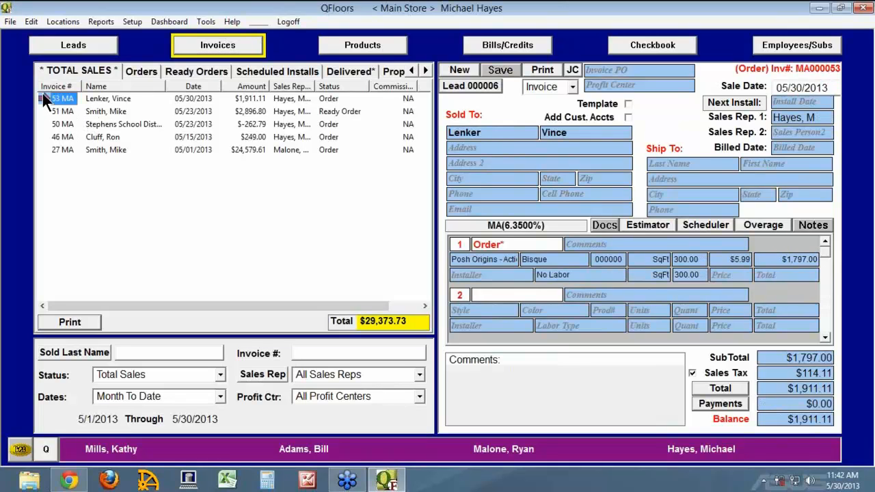
click(480, 87)
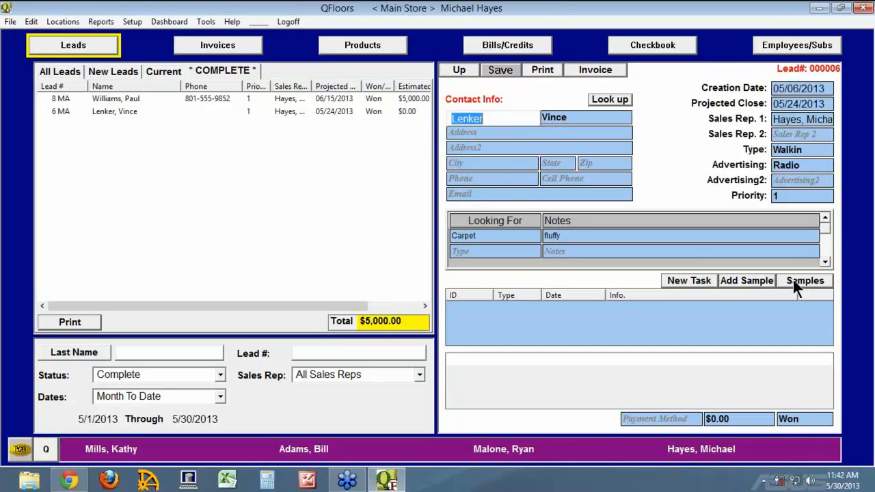
Review the carpet lead's samples and history, then open the $5,000.00 lead's linked proposal.
click(54, 111)
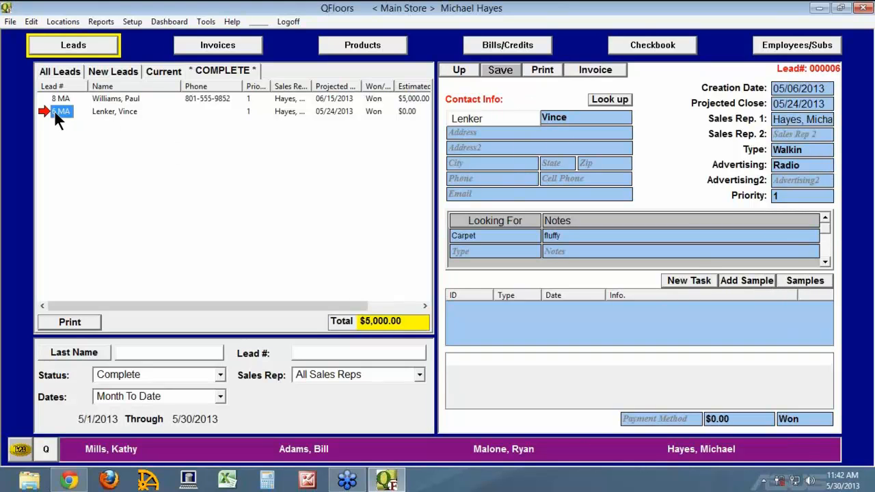
click(804, 281)
click(805, 281)
click(52, 110)
click(58, 99)
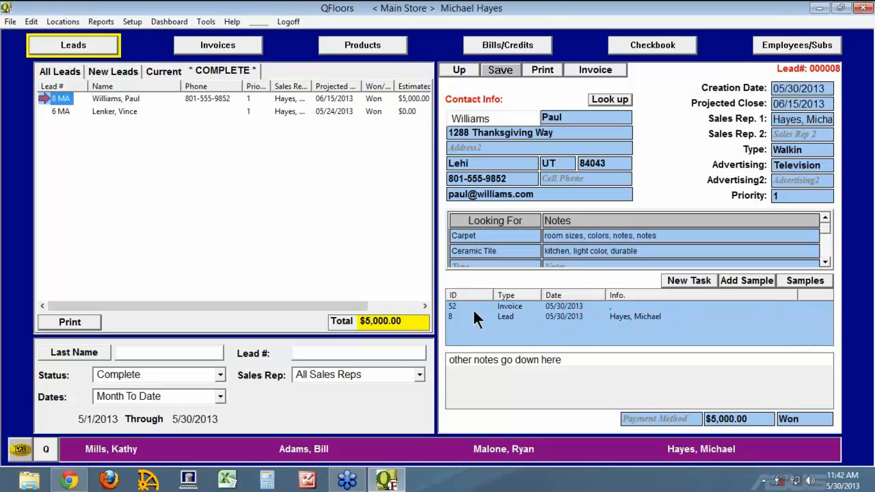
click(454, 306)
double_click(450, 307)
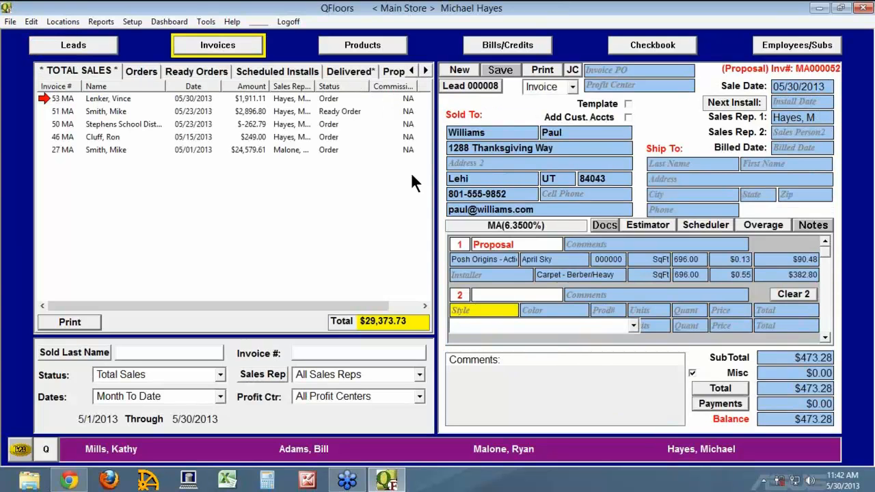
Recheck the carpet and $5,000.00 leads, then return to Invoices to change the date range.
click(101, 41)
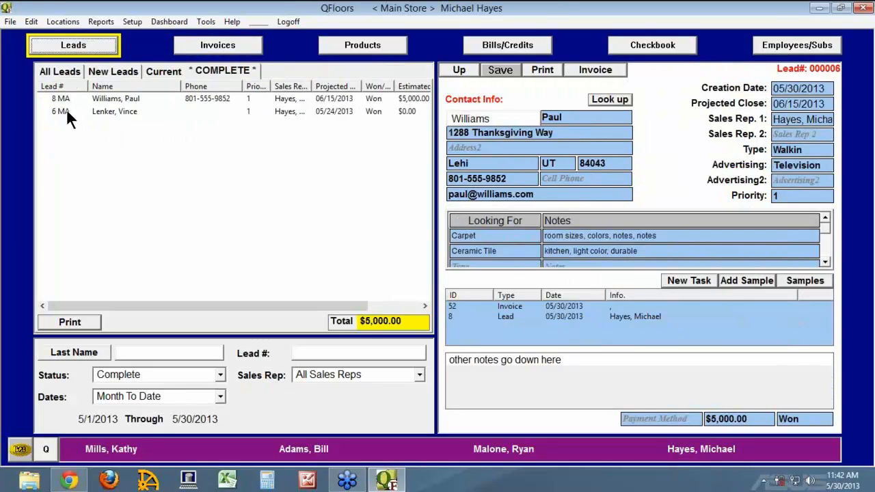
click(66, 111)
click(817, 281)
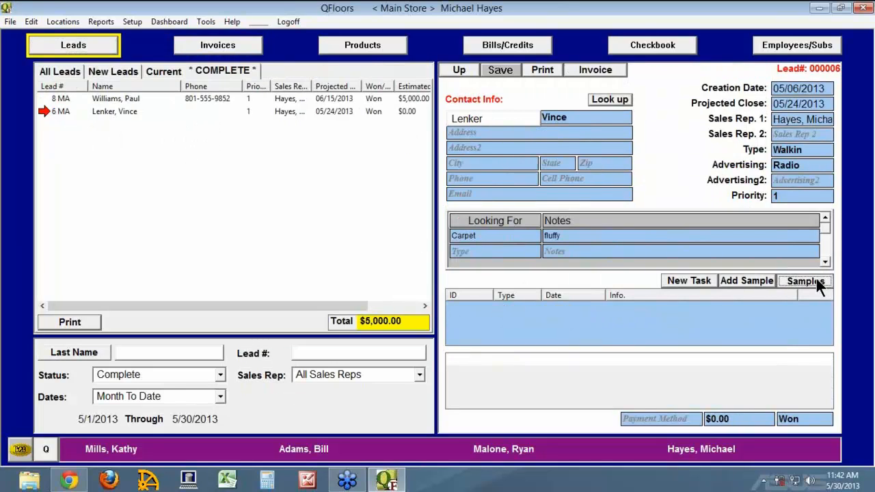
click(815, 281)
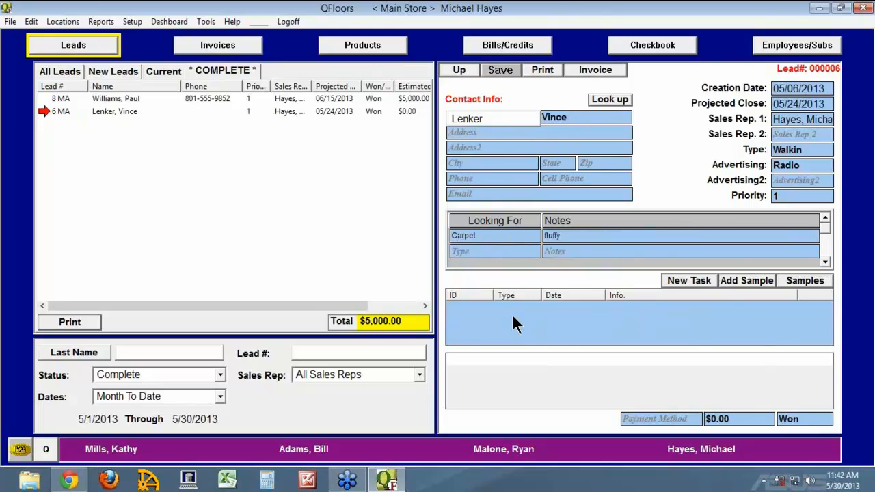
click(51, 99)
click(236, 46)
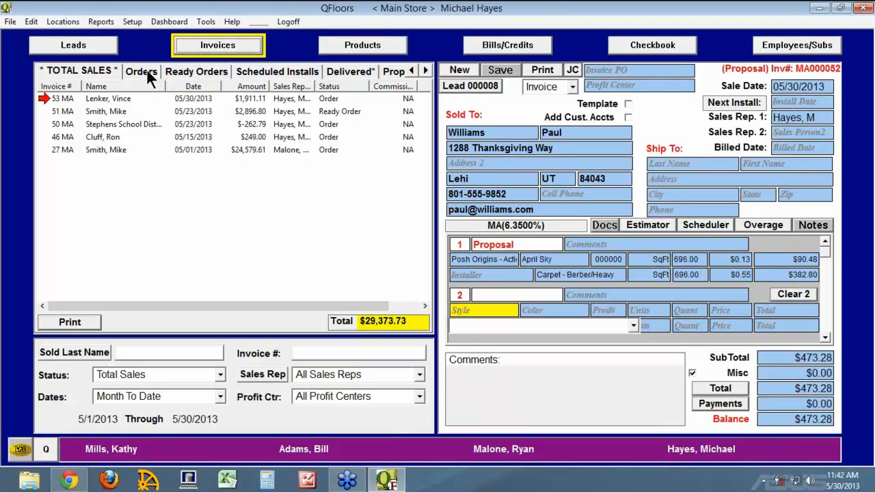
click(149, 401)
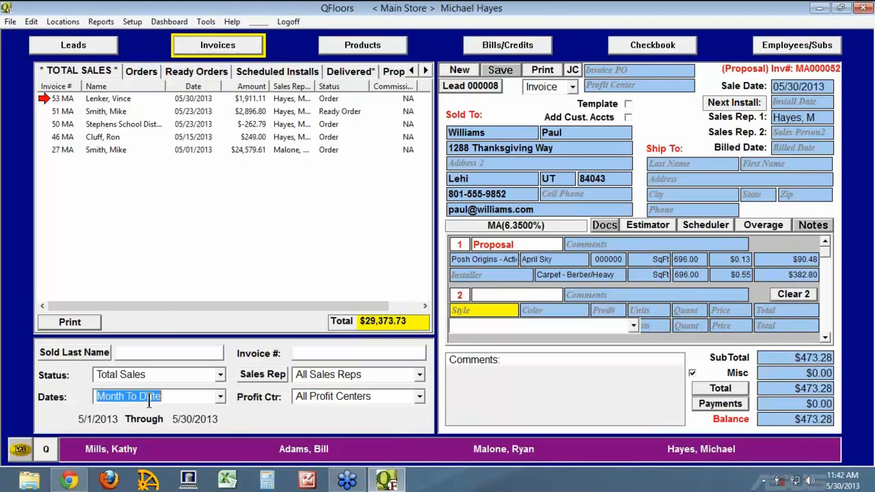
Show invoices from all dates, pick the $249.00 invoice from 05/15/2013, and check all leads.
double_click(149, 401)
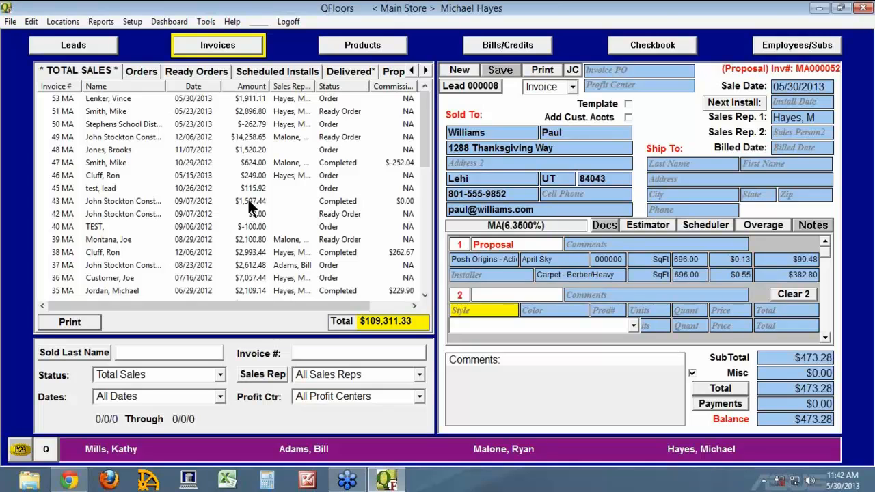
click(48, 175)
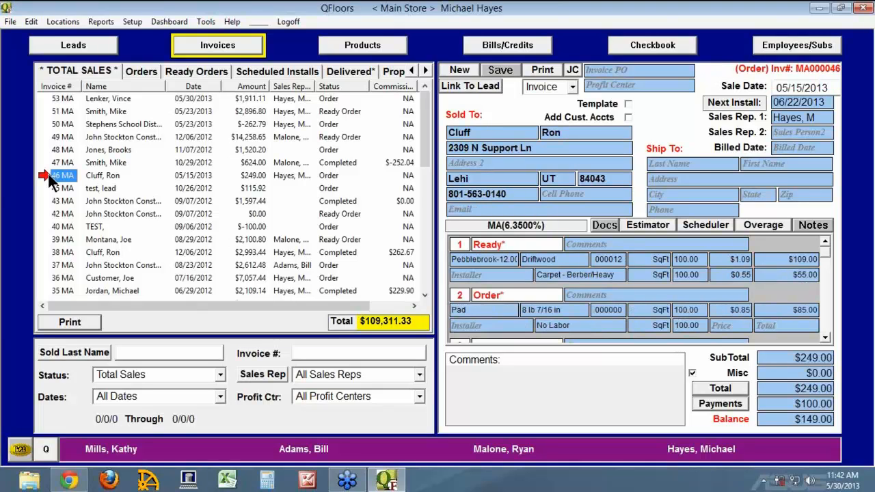
click(480, 88)
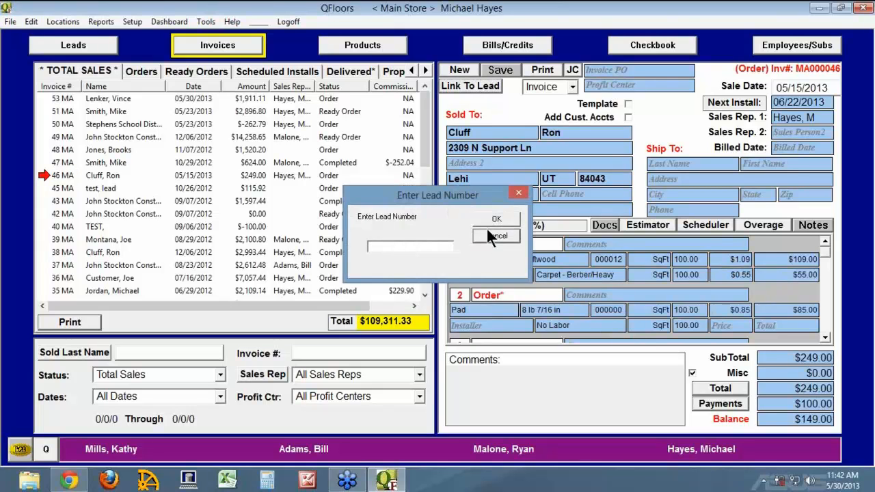
click(488, 233)
click(83, 45)
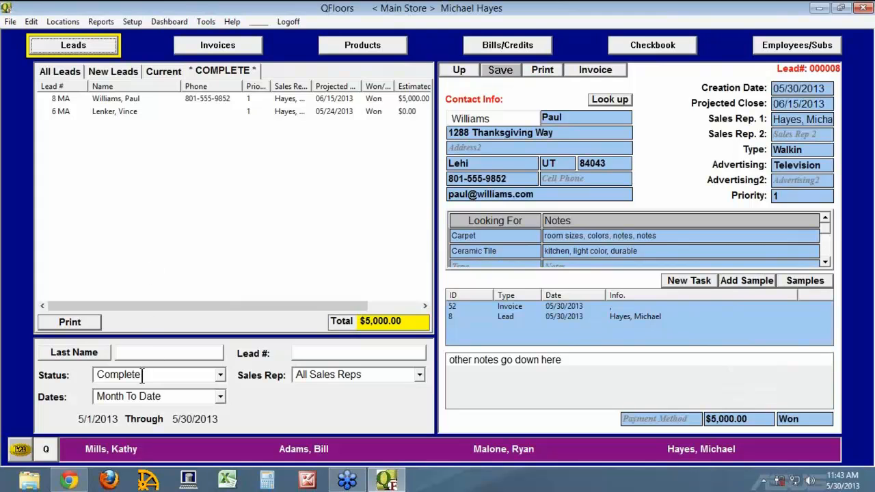
click(67, 68)
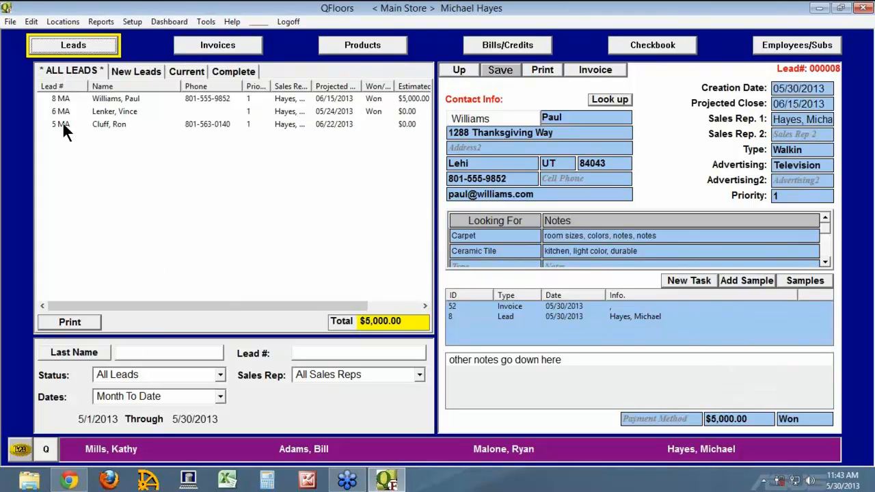
click(213, 48)
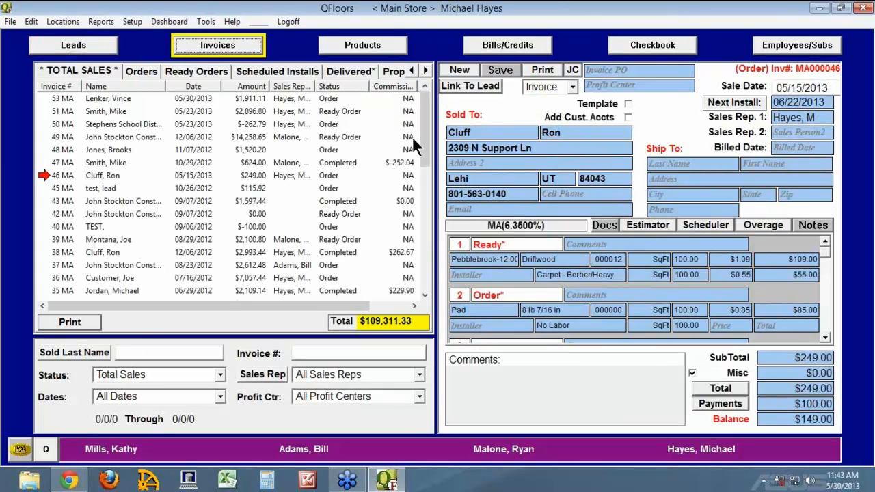
Link invoice MA000046 to lead 5, then return to the Leads screen.
click(465, 88)
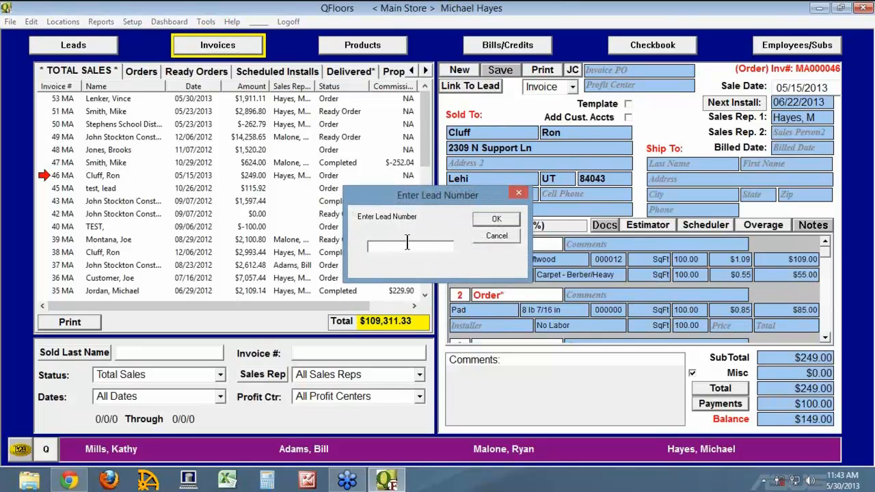
text(5)
click(499, 220)
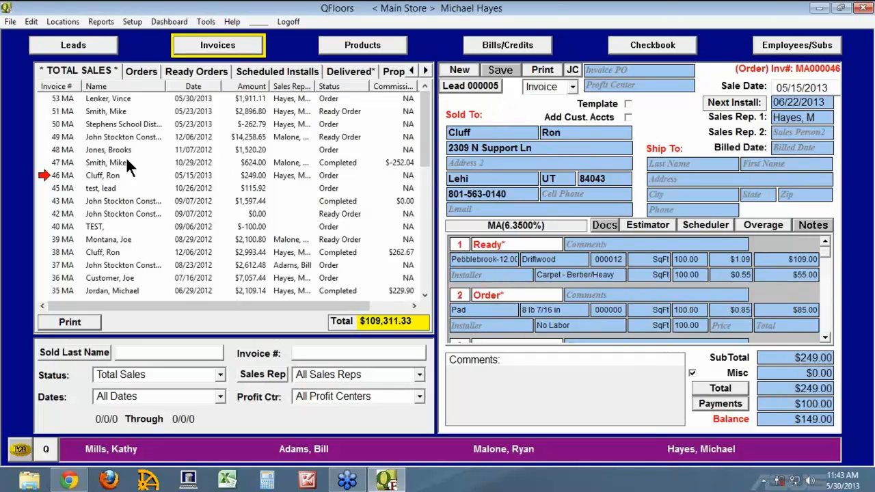
click(47, 175)
click(92, 46)
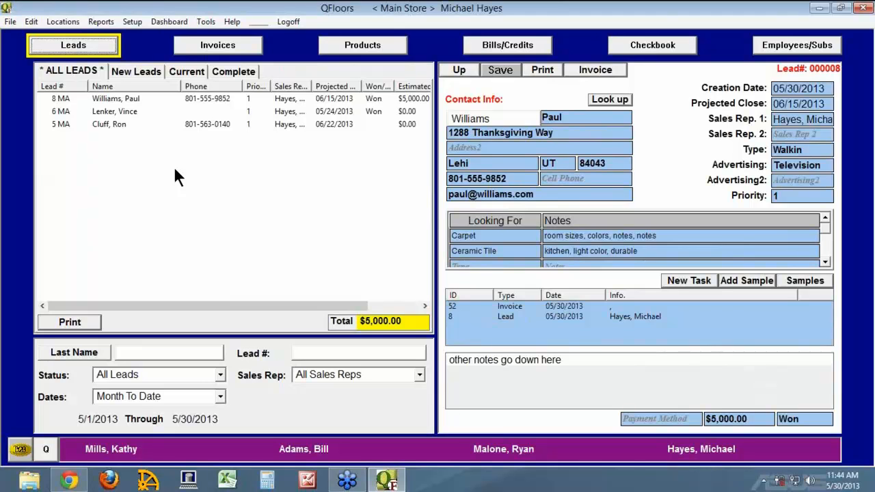
In Invoices, view linked invoice MA000046, then open unlinked 09/07/2012 ready-order invoice MA000042.
click(231, 48)
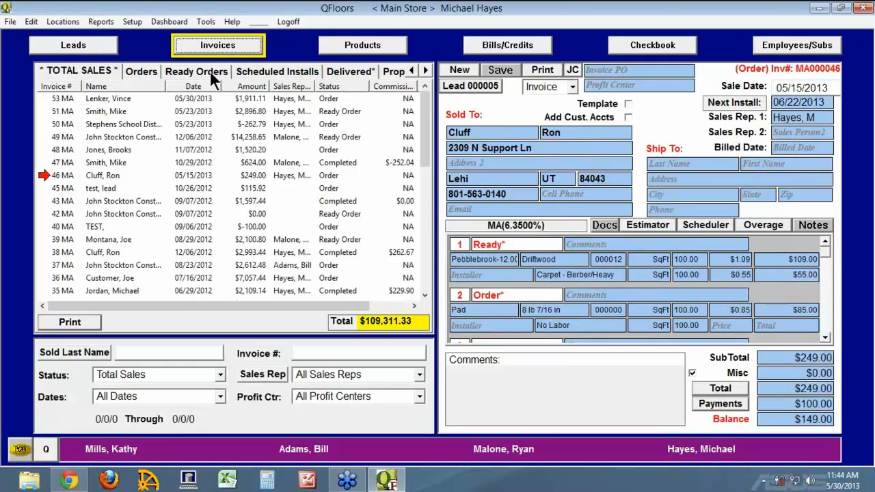
click(44, 173)
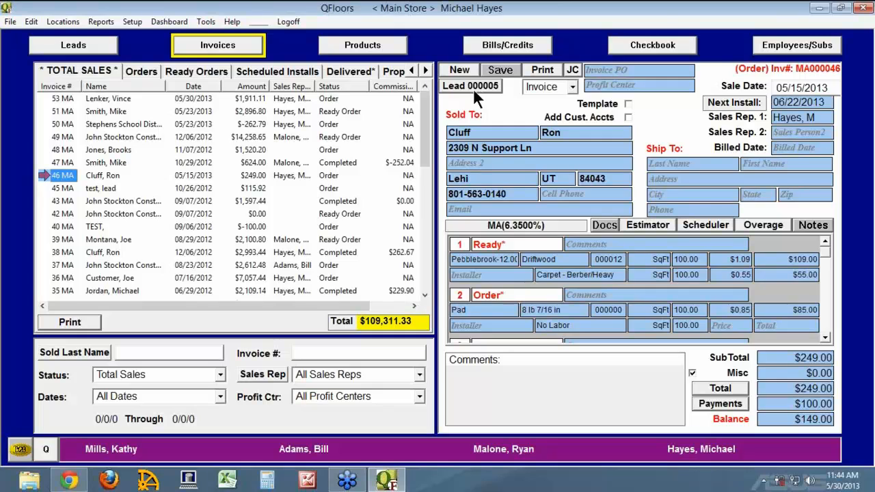
click(68, 213)
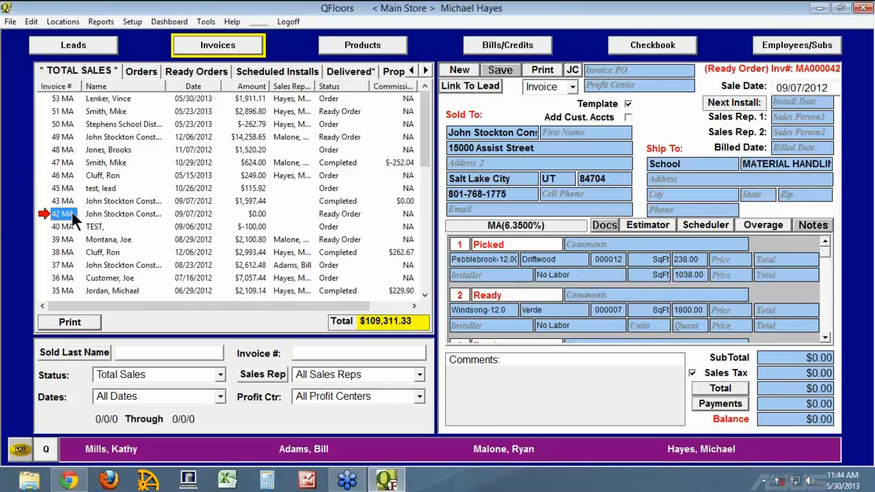
click(466, 86)
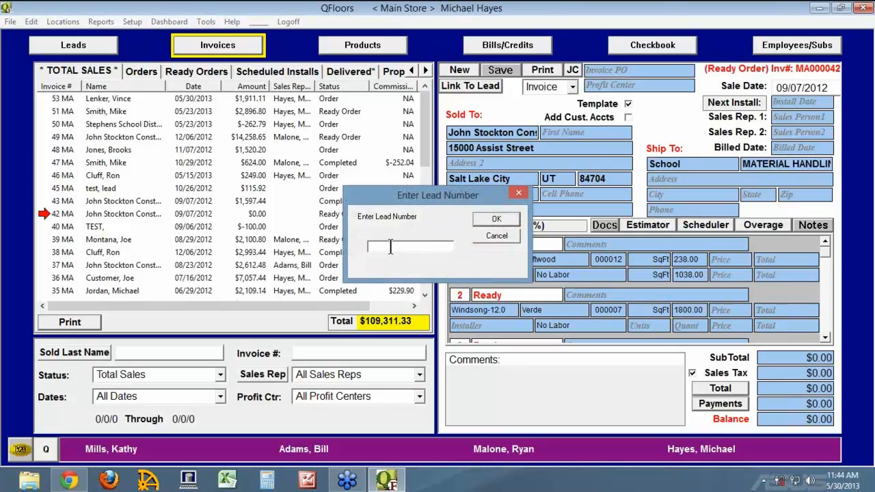
click(498, 236)
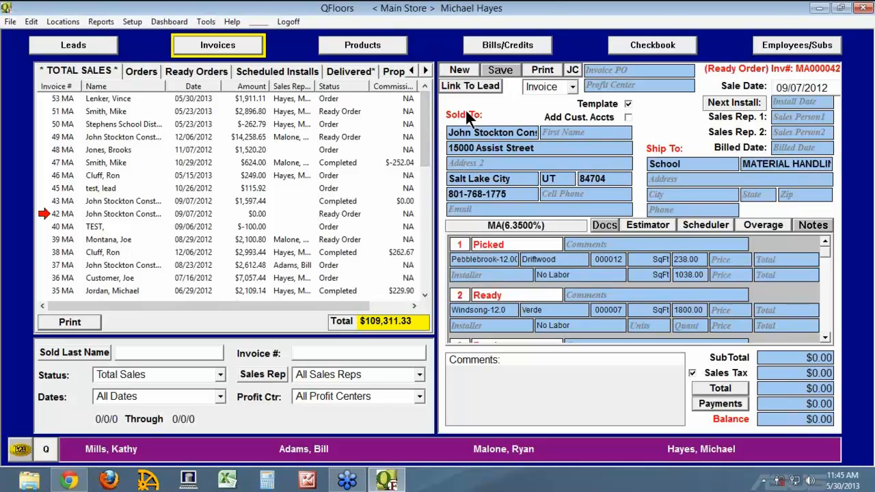
Start a blank new invoice without a template and enter the customer's last and first name.
click(458, 71)
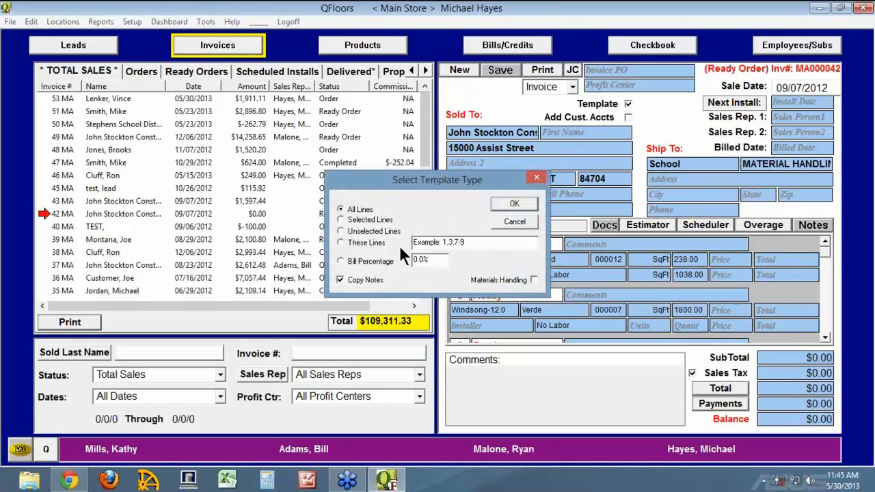
click(505, 223)
click(474, 132)
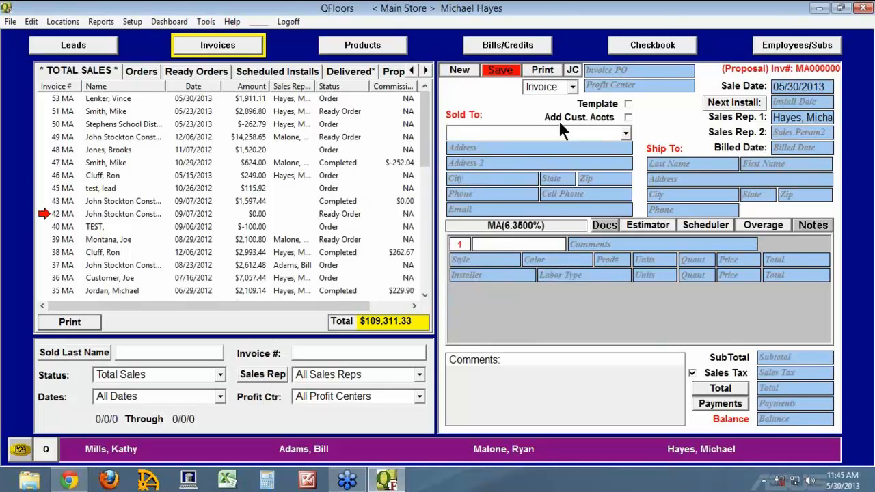
key(Tab)
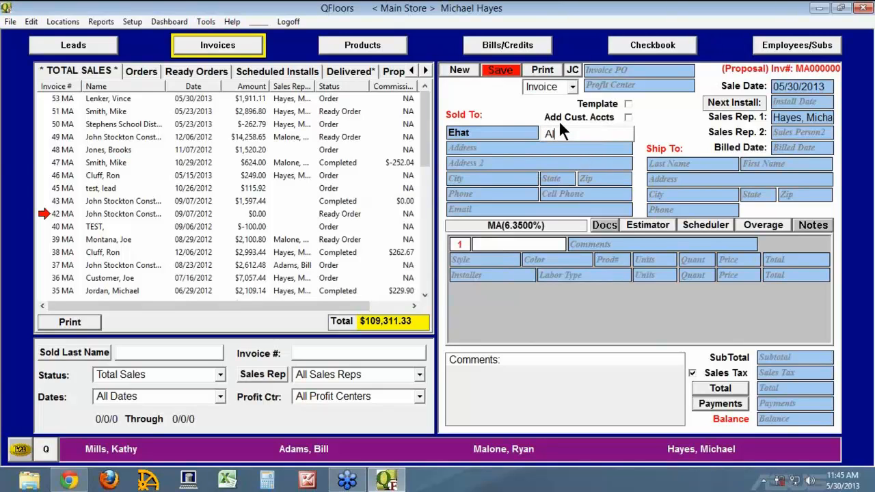
key(Tab)
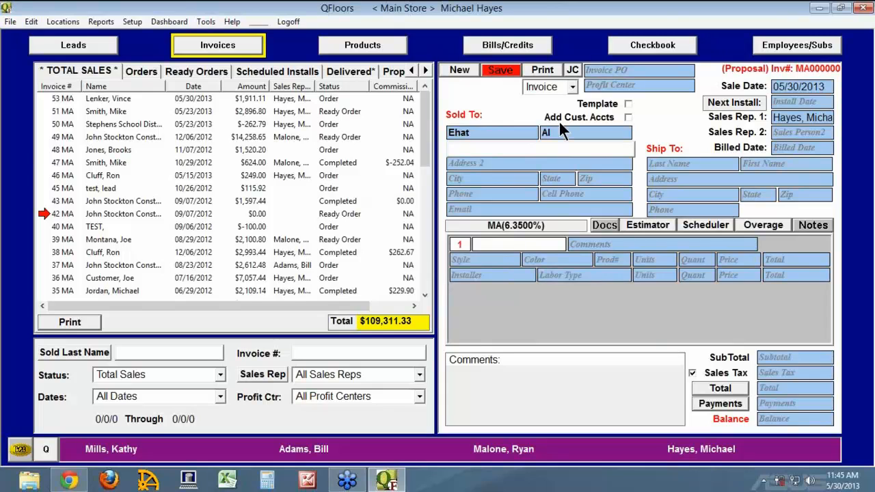
Fill in the customer's street address, city, state, ZIP code and phone number.
key(Tab)
key(Tab)
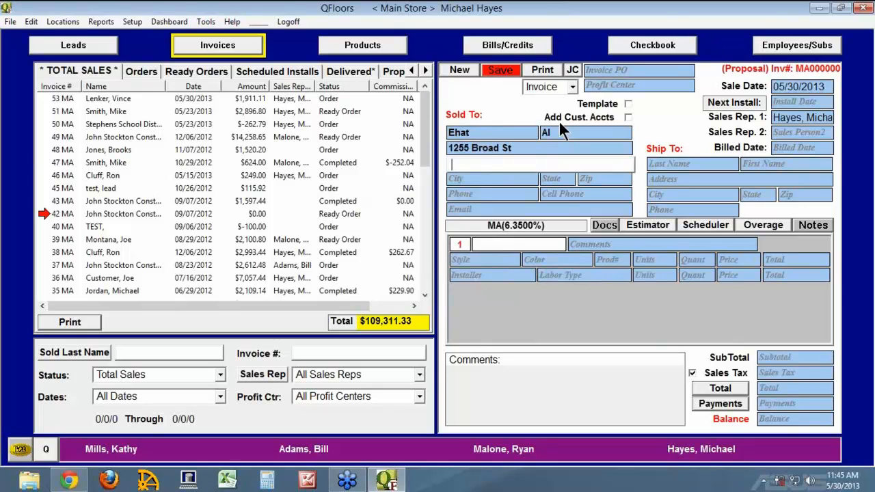
text(American Fork)
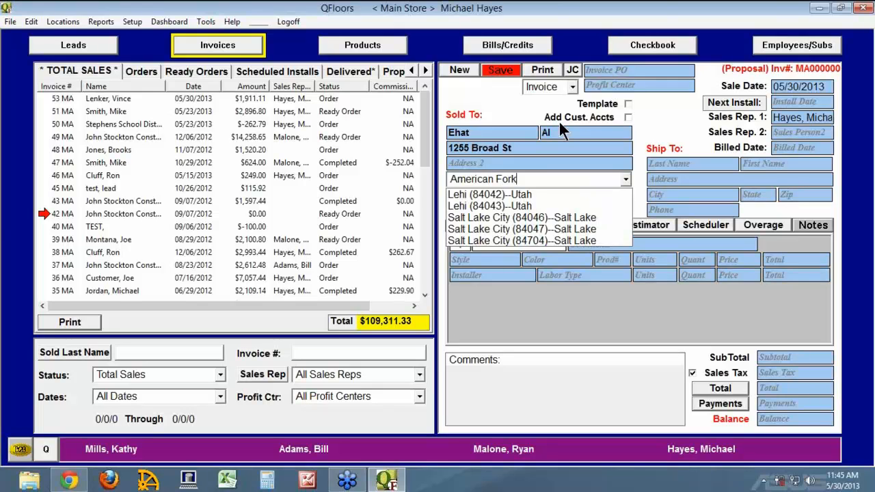
key(Tab)
text(UT)
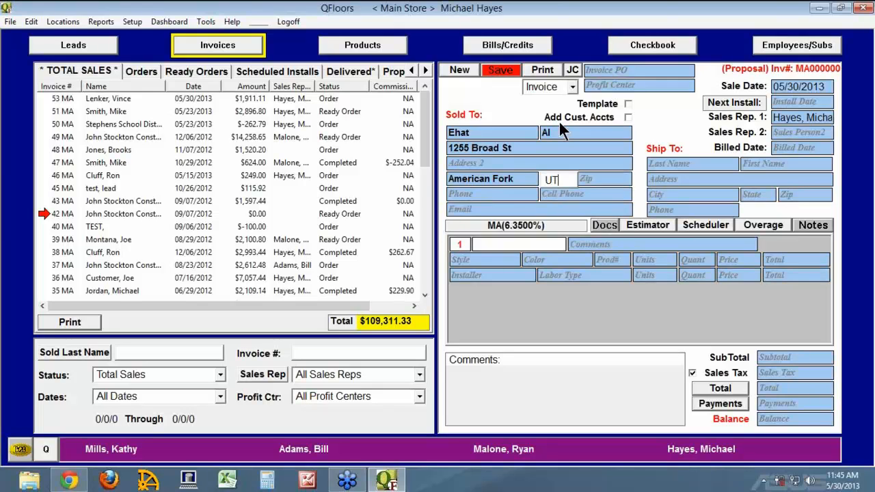
key(Tab)
text(84)
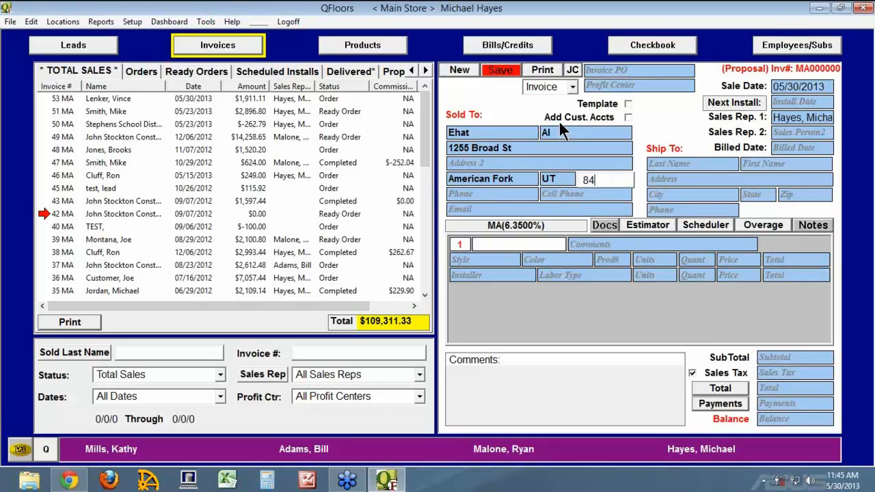
text(055)
key(Tab)
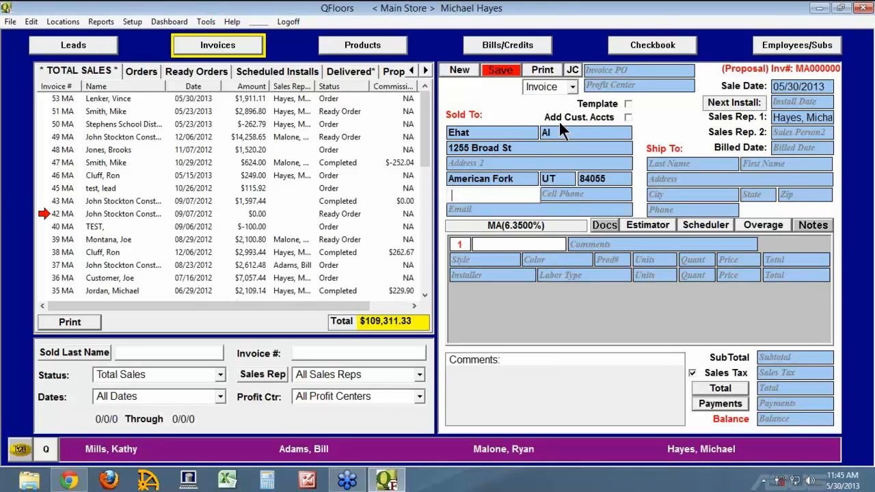
text(801-555-8452)
key(Tab)
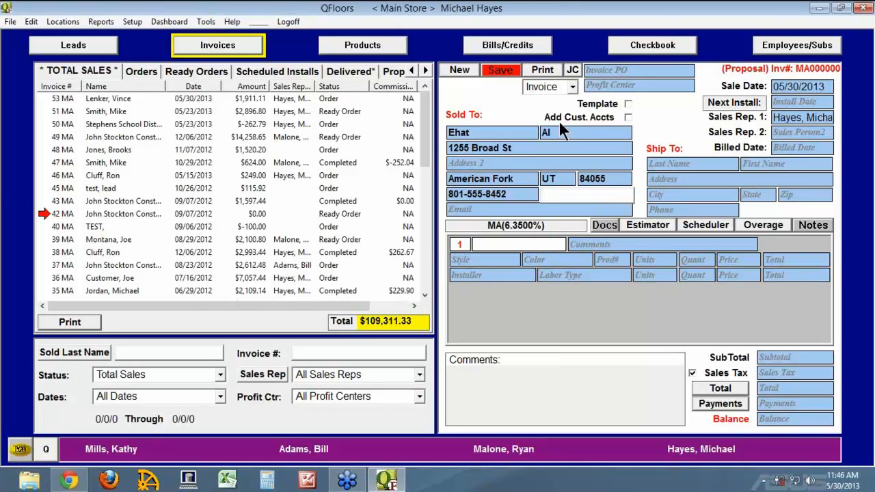
key(Tab)
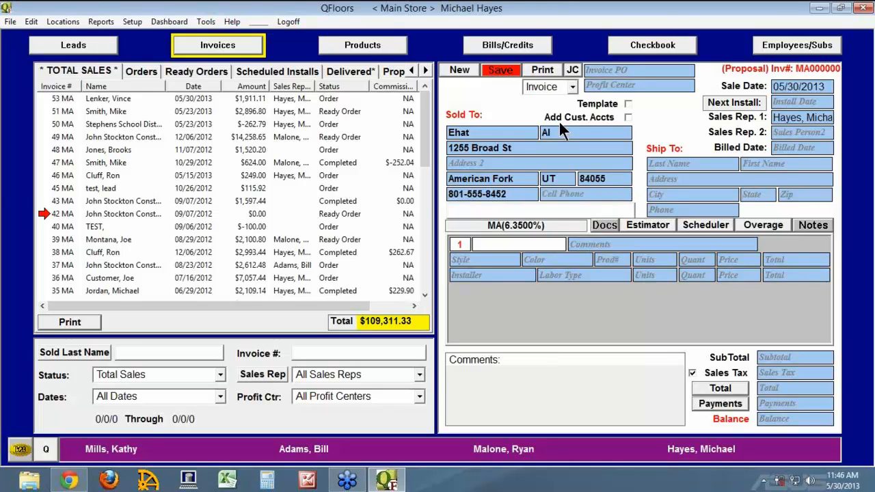
Save the invoice as a proposal, adding its customer to the contact list as Sold To.
click(503, 70)
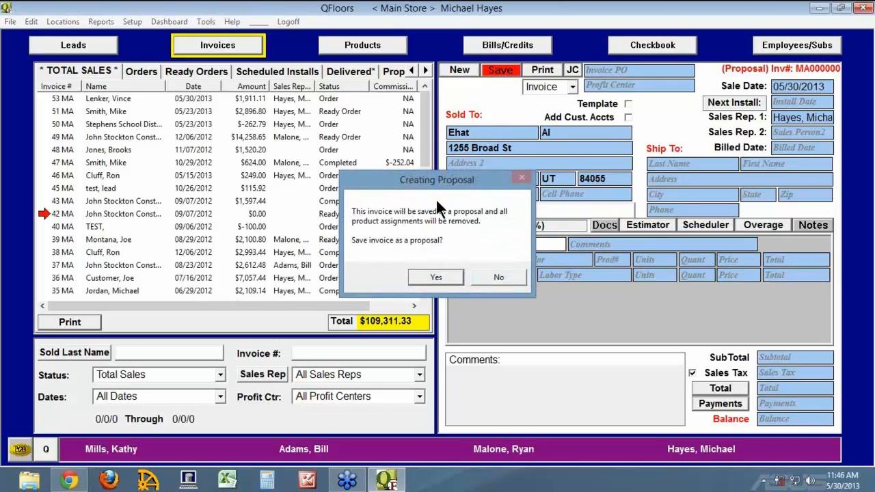
click(435, 277)
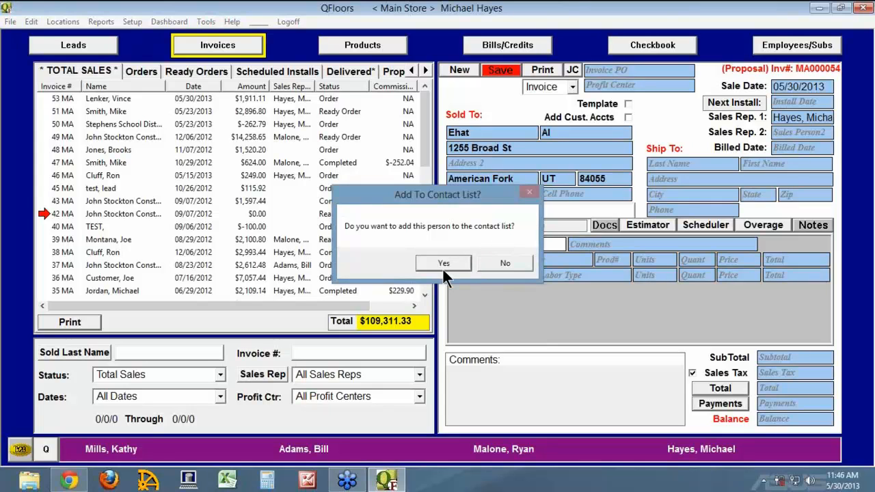
click(443, 264)
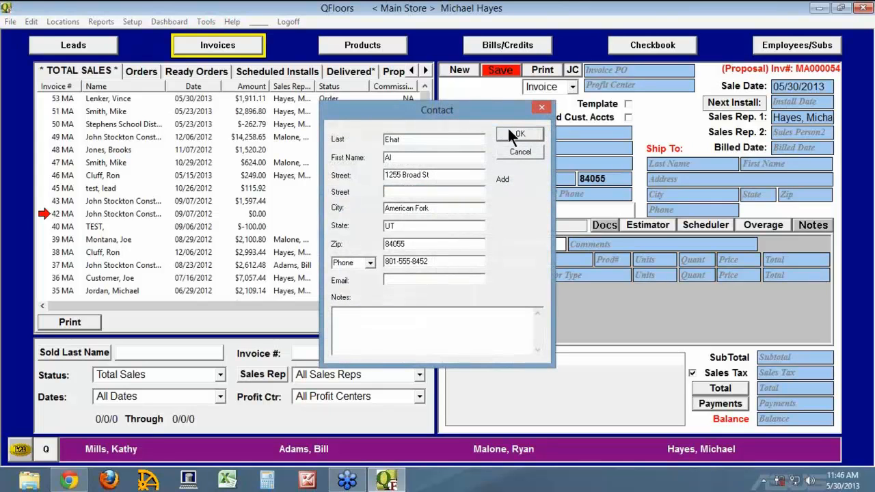
click(518, 136)
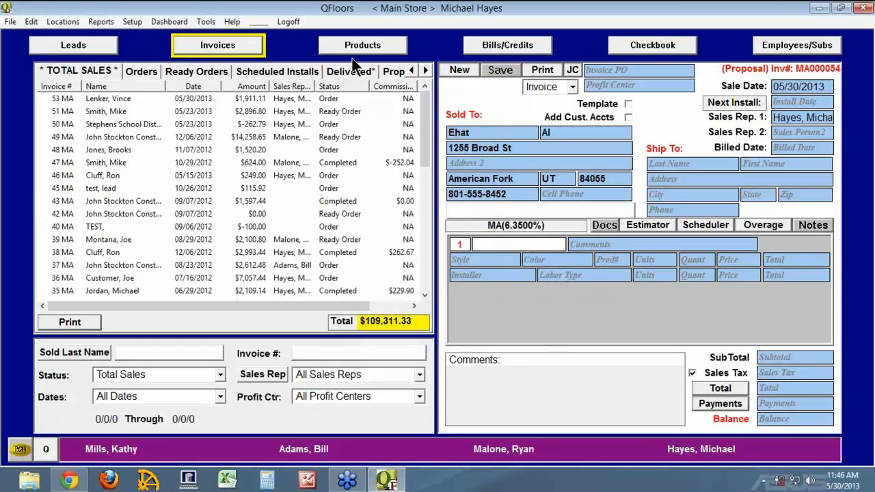
click(96, 49)
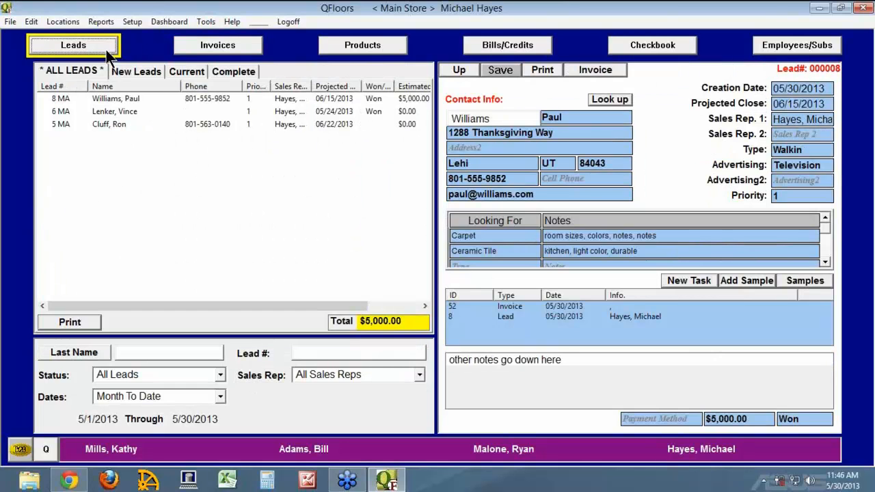
Create a new lead described by the customer's surname, with source Other 'xyz'.
click(460, 71)
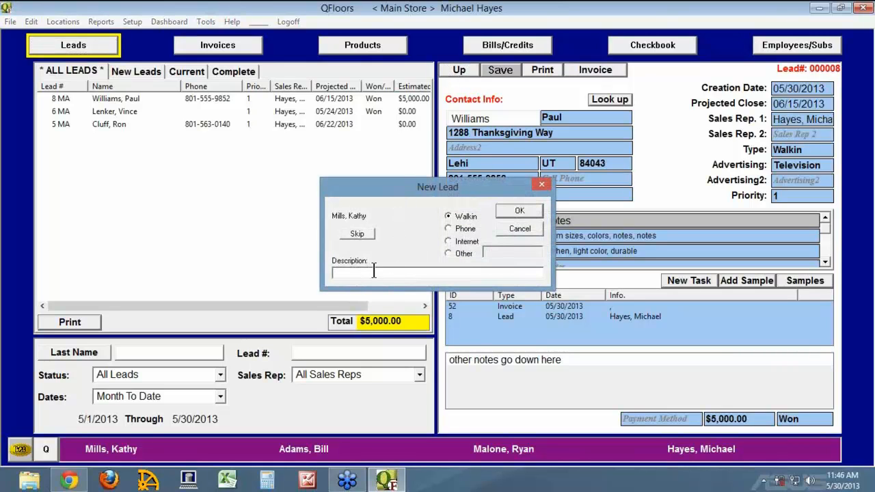
text(Ehat)
click(447, 252)
text(xyz)
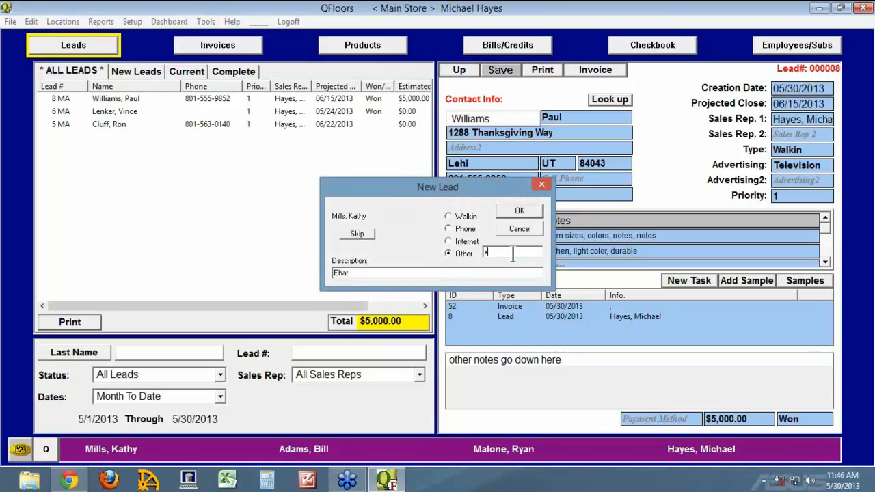
click(520, 212)
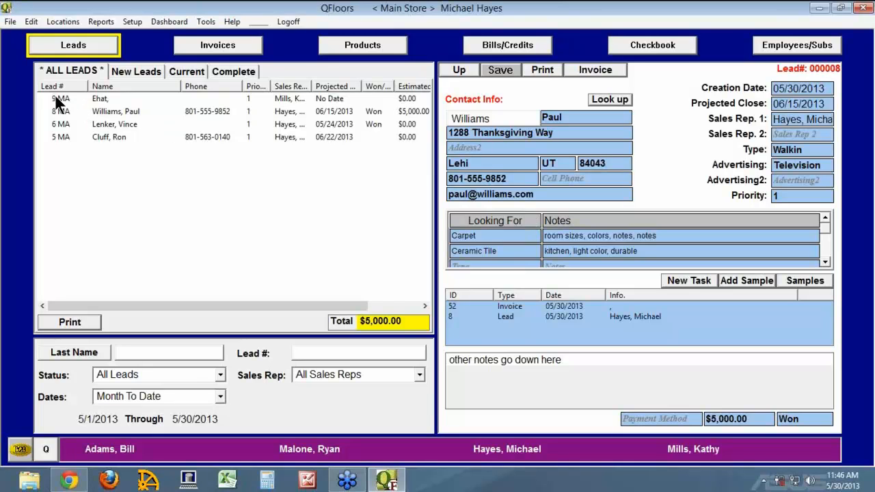
Fill new lead 9 MA from the looked-up existing contact, then dismiss the No Advertising save warning.
click(136, 70)
click(54, 96)
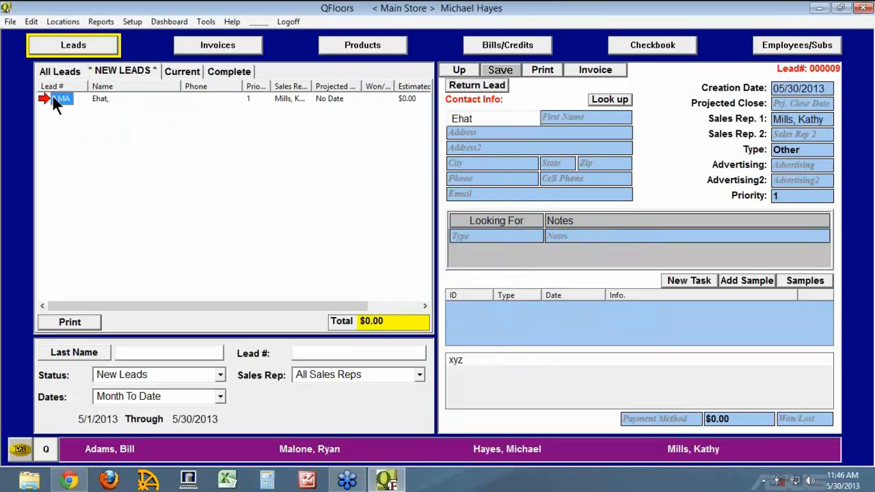
click(609, 100)
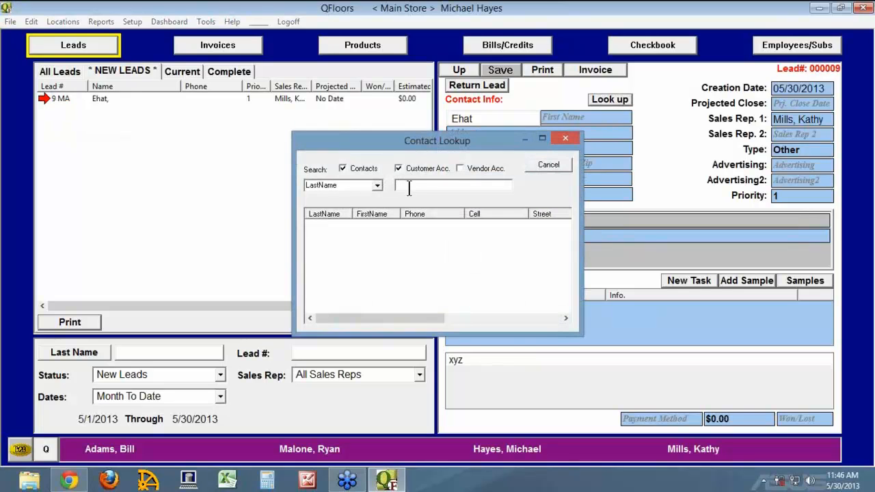
text(eh)
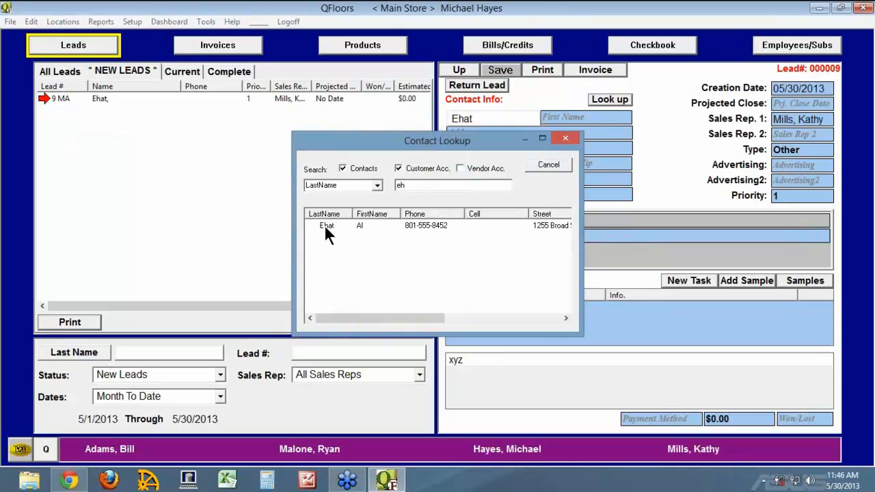
double_click(326, 229)
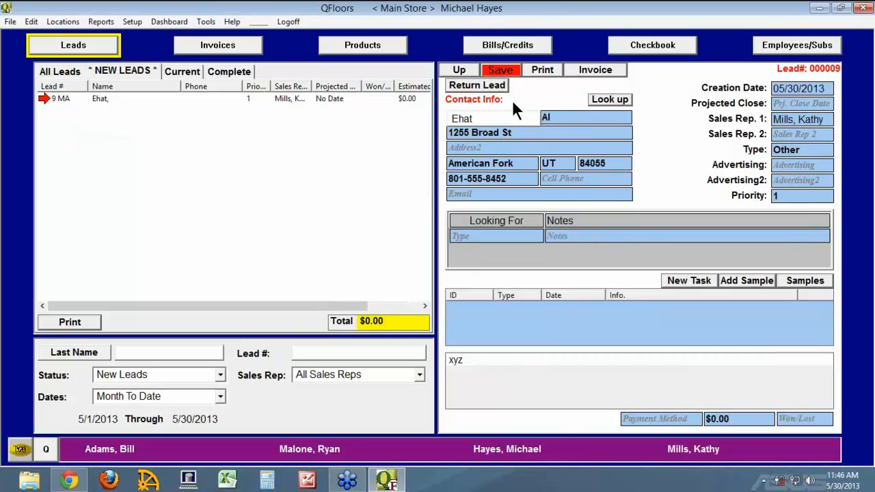
click(508, 71)
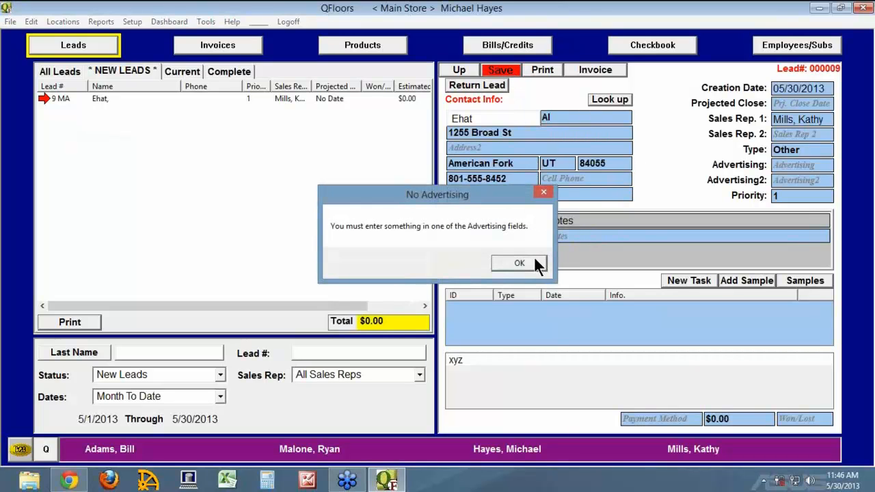
click(536, 260)
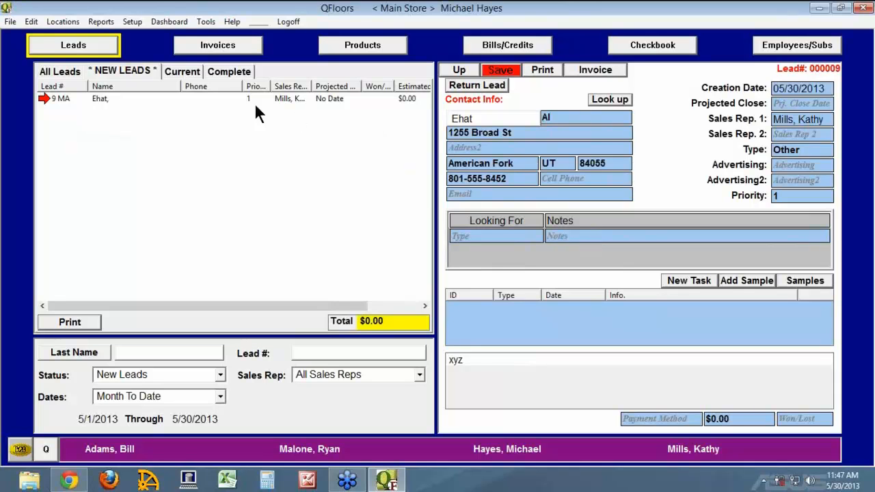
List all invoices sorted by number, highest first, and open proposal 54 MA.
click(229, 50)
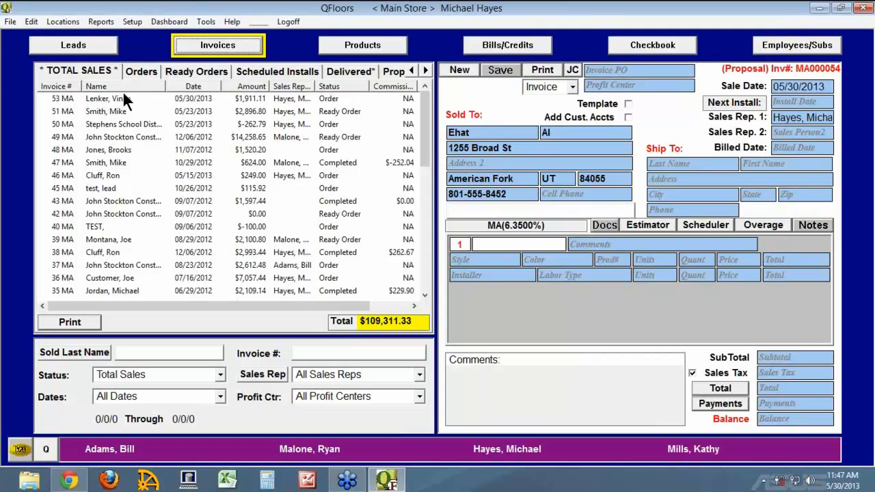
click(67, 86)
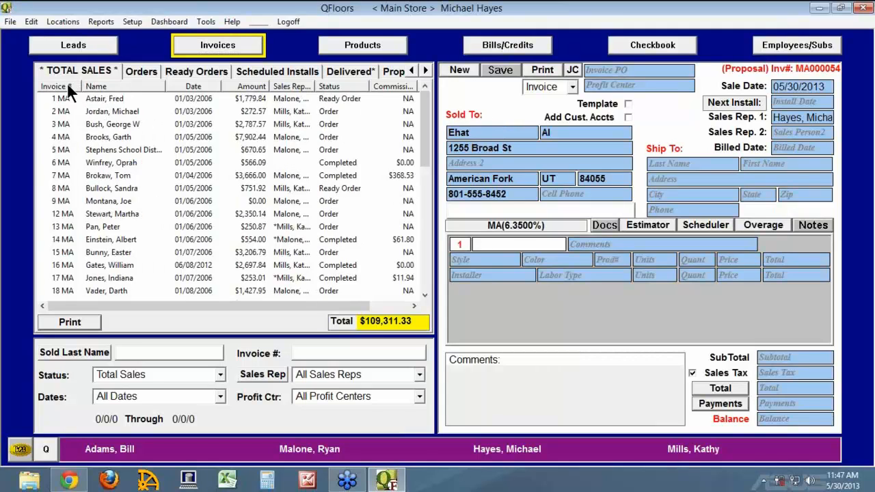
click(62, 87)
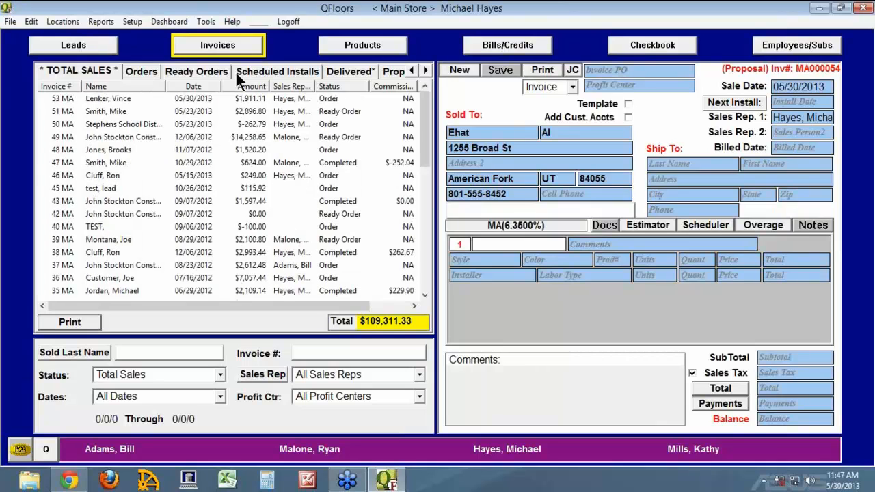
click(146, 374)
scroll(146, 374, up, 1)
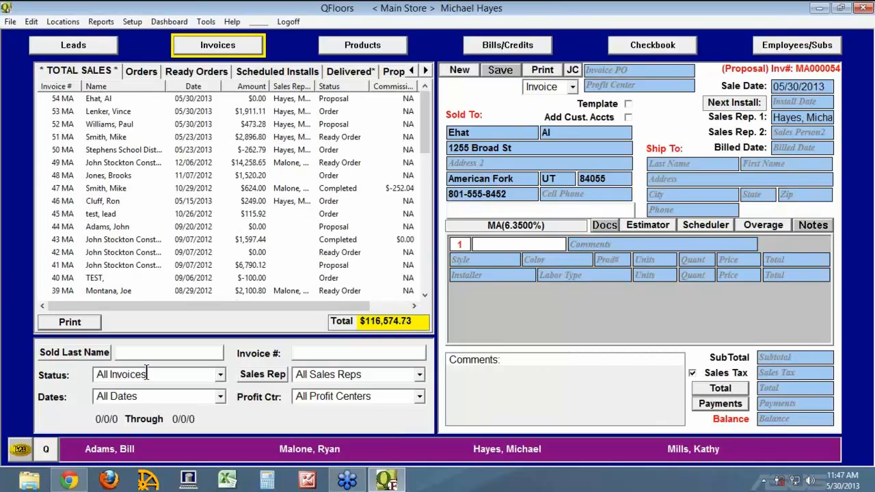
click(52, 99)
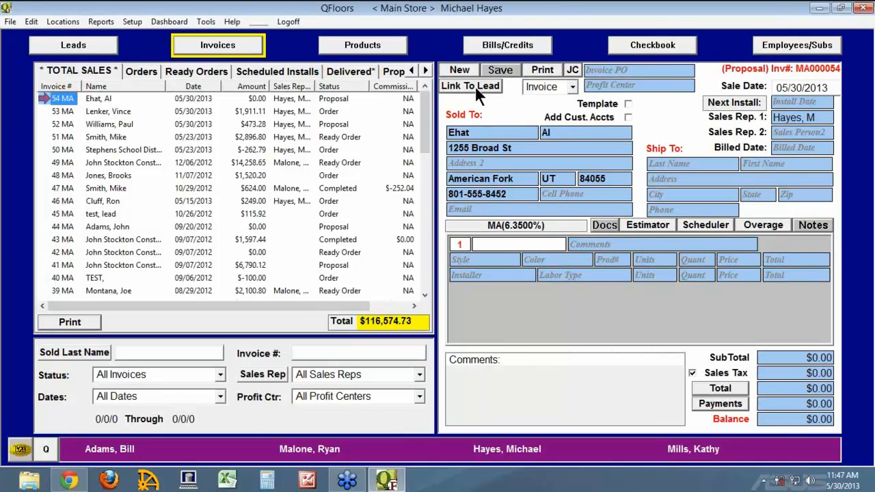
Go from the proposal to lead 9 MA, discarding the lead's unsaved changes.
click(83, 50)
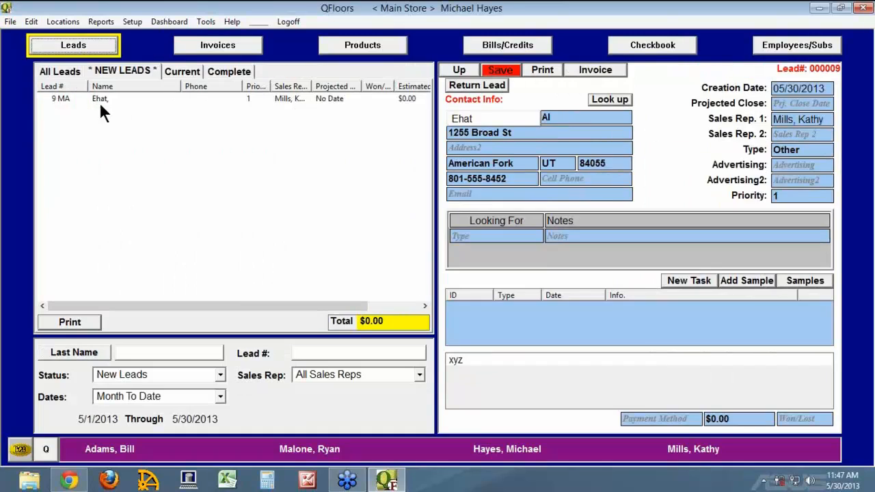
click(60, 100)
click(454, 261)
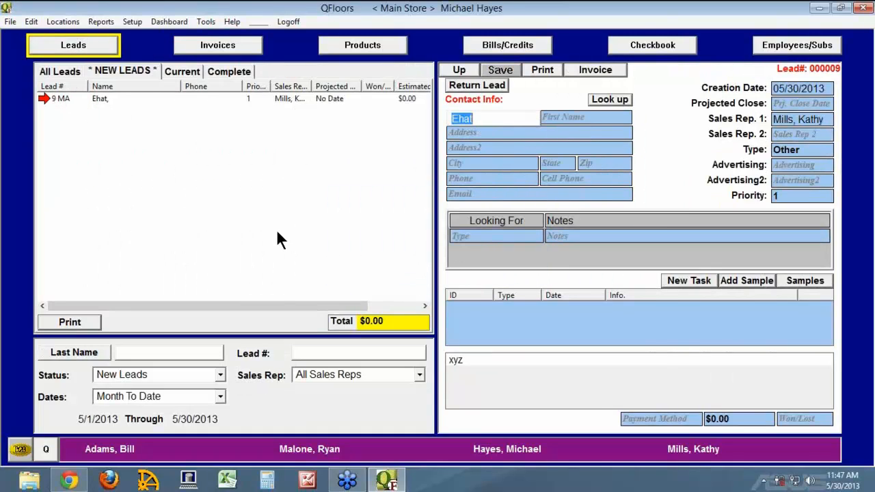